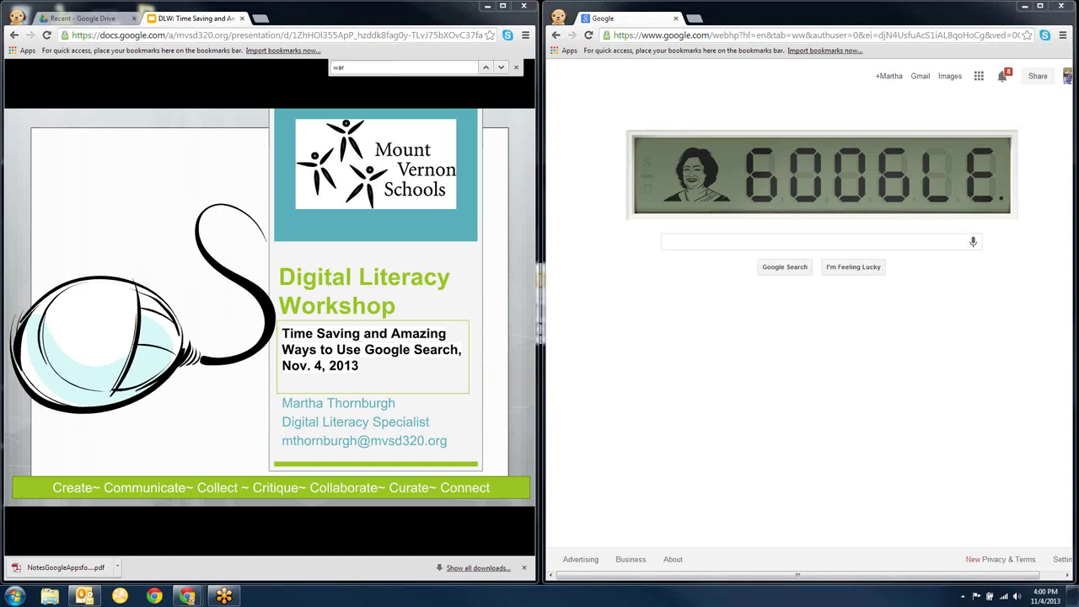
# Bring up the collaborative notes document and pull its window out of the split layout.
pyautogui.click(187, 597)
pyautogui.moveTo(641, 18); pyautogui.dragTo(590, 1)
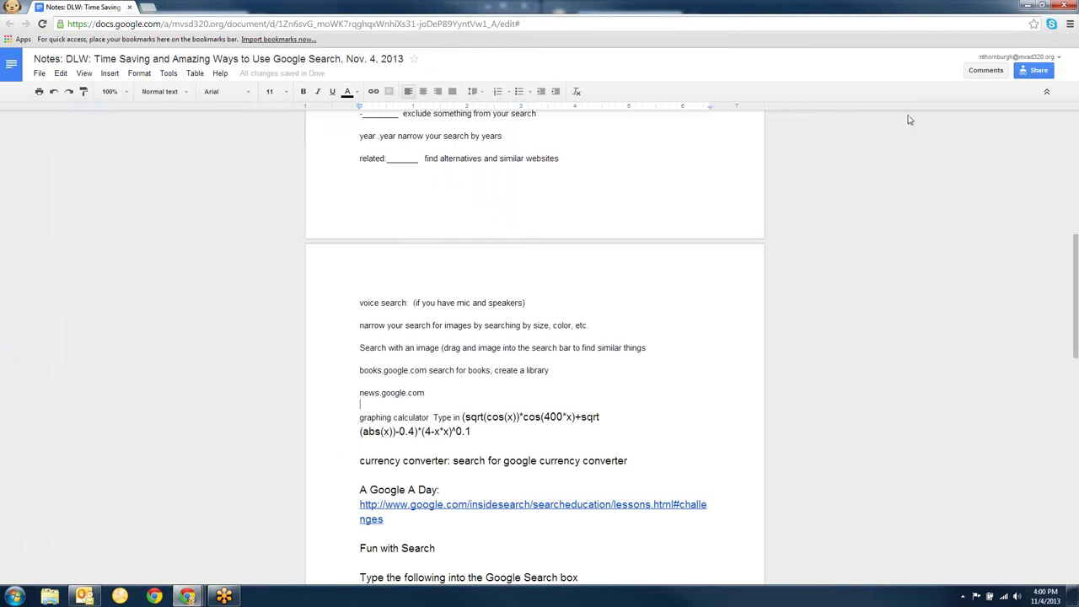
pyautogui.moveTo(1072, 253); pyautogui.dragTo(1065, 118)
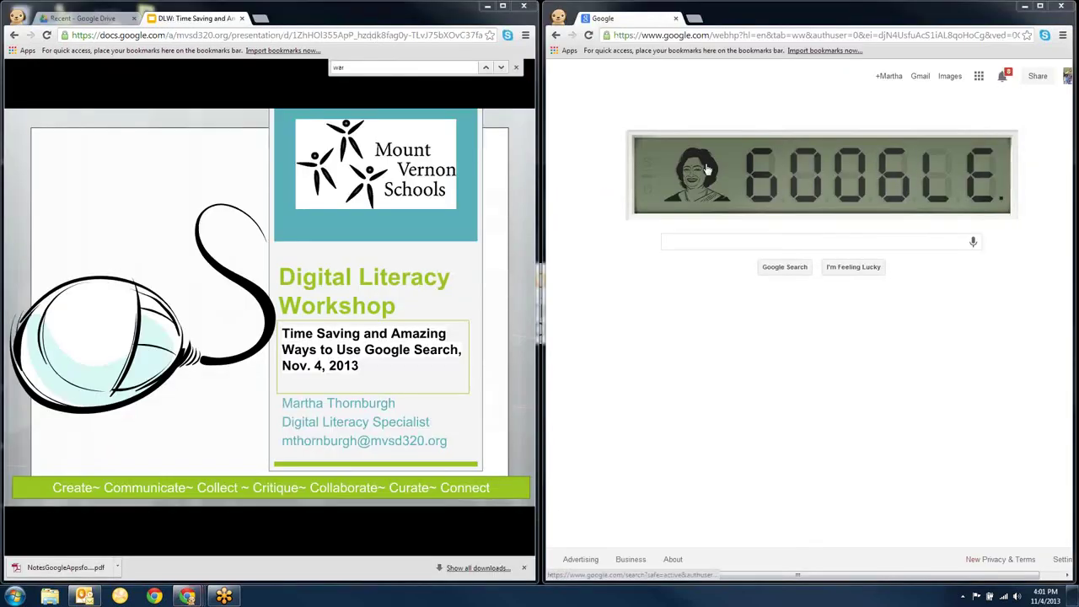
# Advance past Collaborative Notes and Go To Meeting Basics to Learning Targets for Session.
pyautogui.click(475, 320)
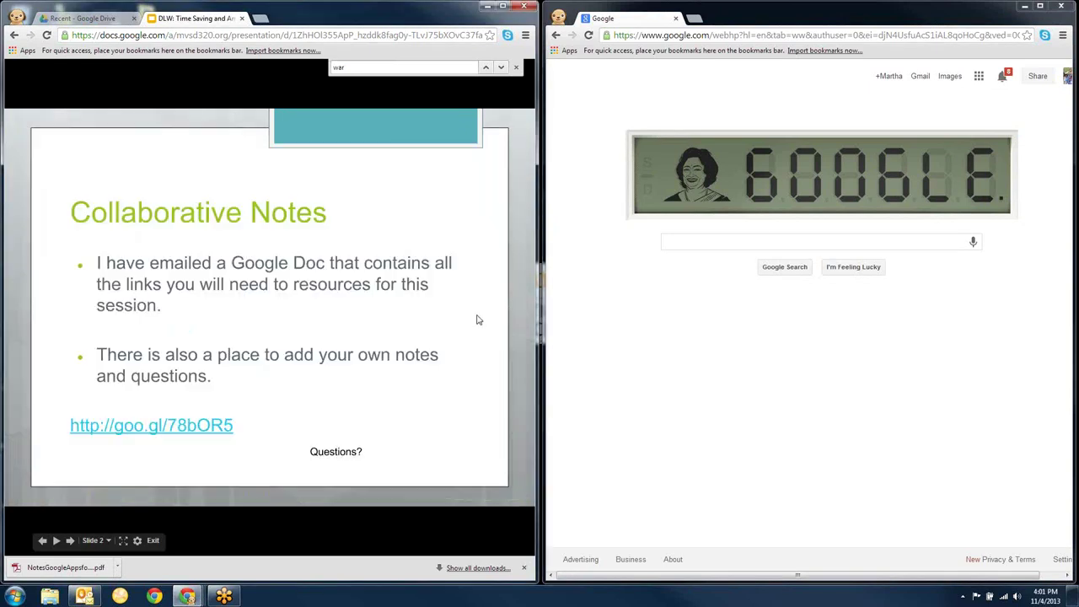
pyautogui.click(399, 326)
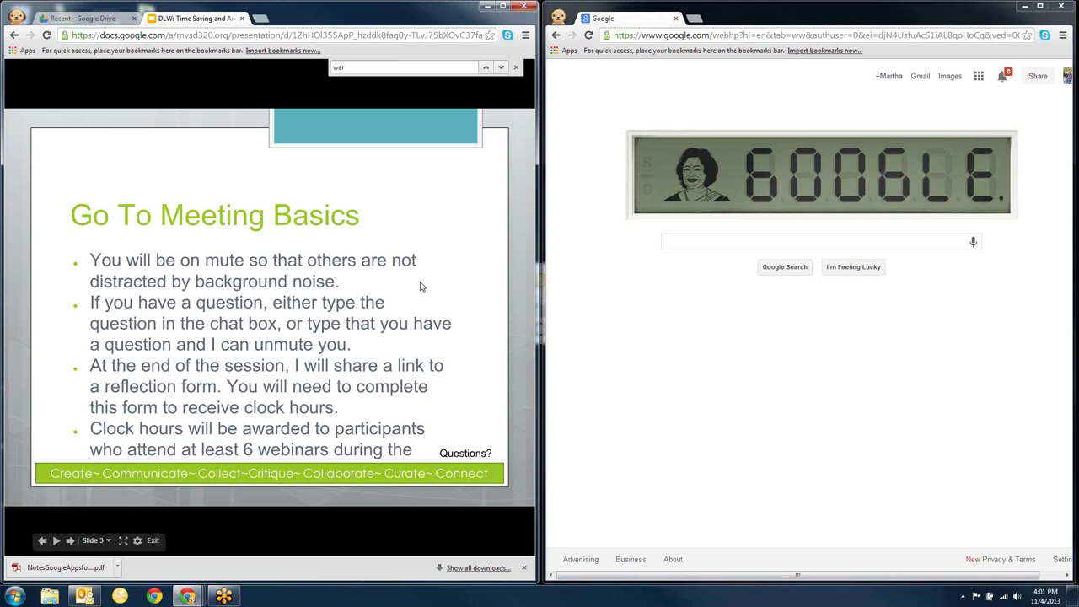
pyautogui.click(340, 359)
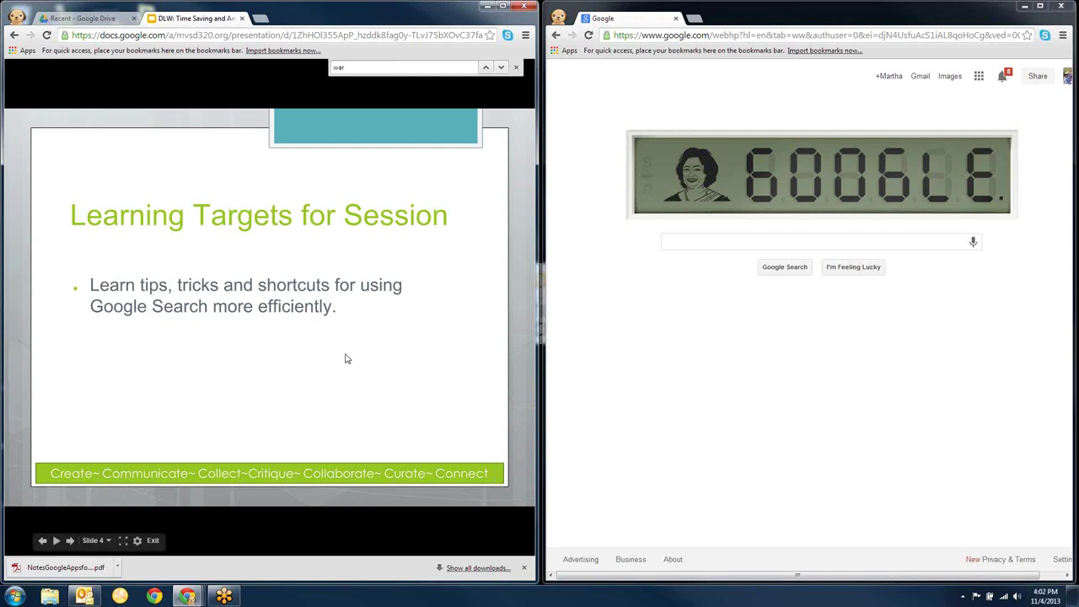
# Advance through the Google mission quote slide to The Most Important Search Shortcut slide.
pyautogui.click(345, 359)
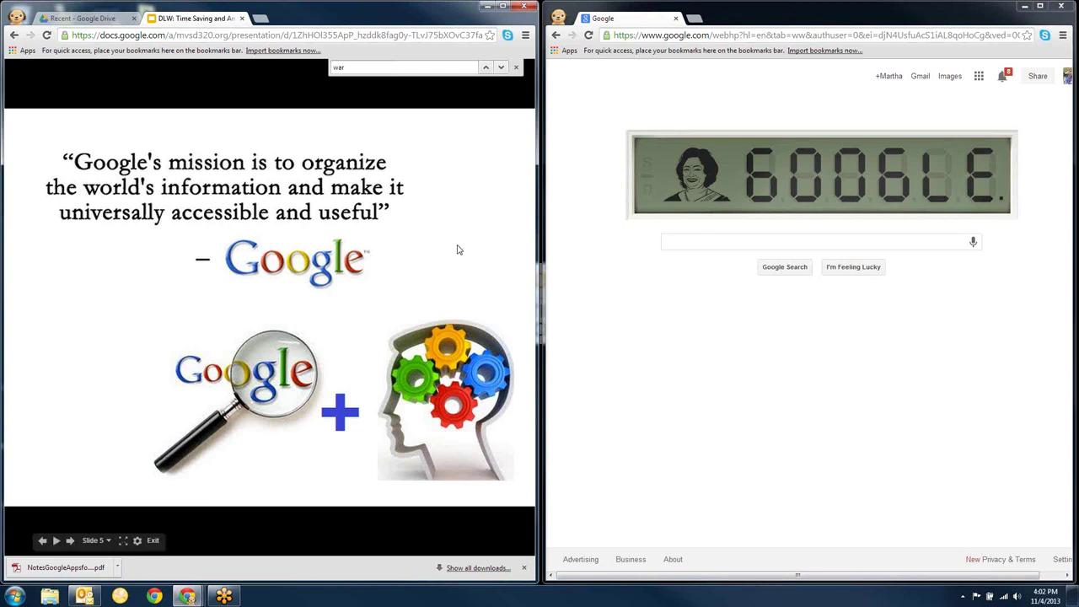
pyautogui.click(458, 249)
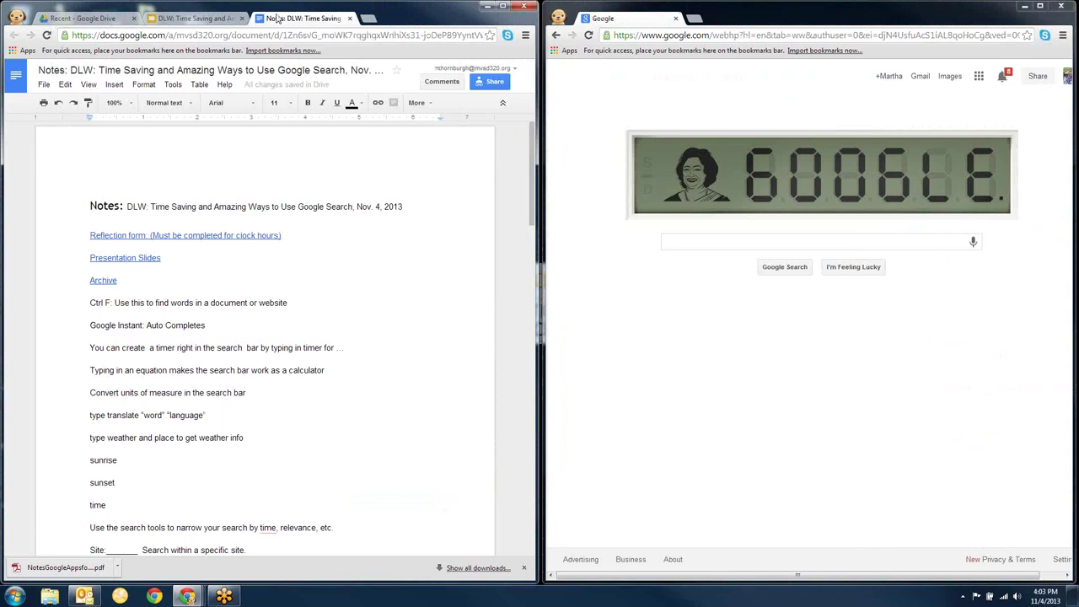
# Close the notes document and search the Lincoln article for 'war' with Ctrl+F.
pyautogui.moveTo(280, 20); pyautogui.dragTo(385, 31)
pyautogui.click(397, 18)
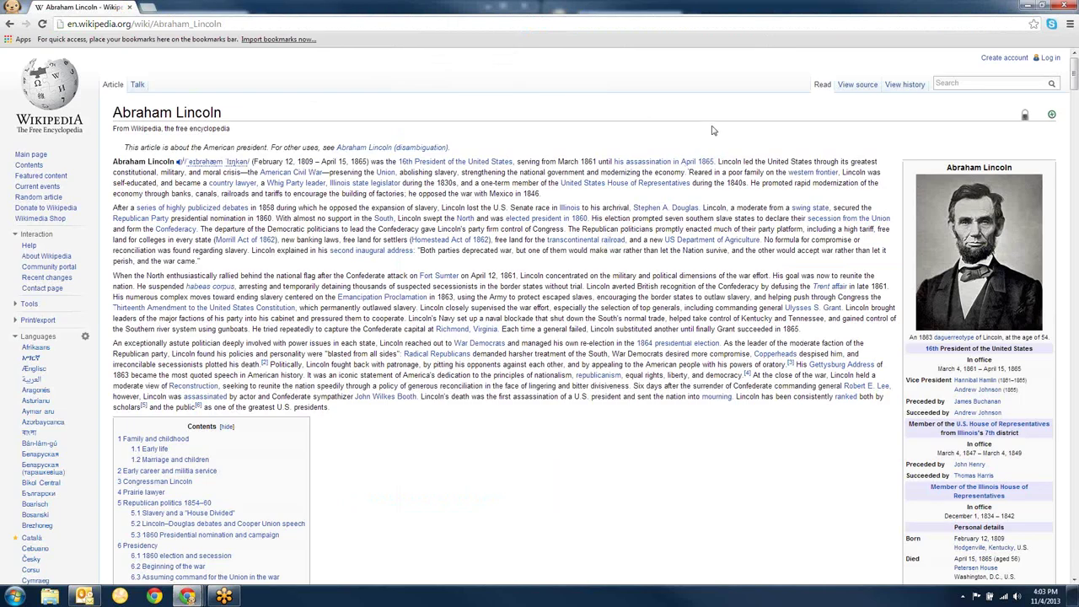
pyautogui.hotkey('ctrl', 'f')
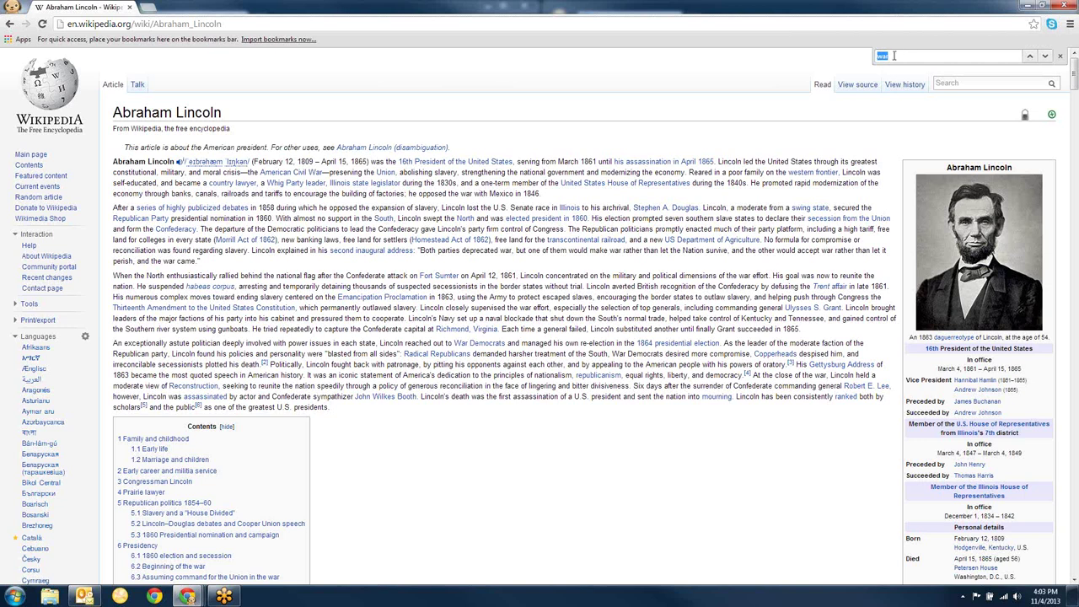
pyautogui.press('Return')
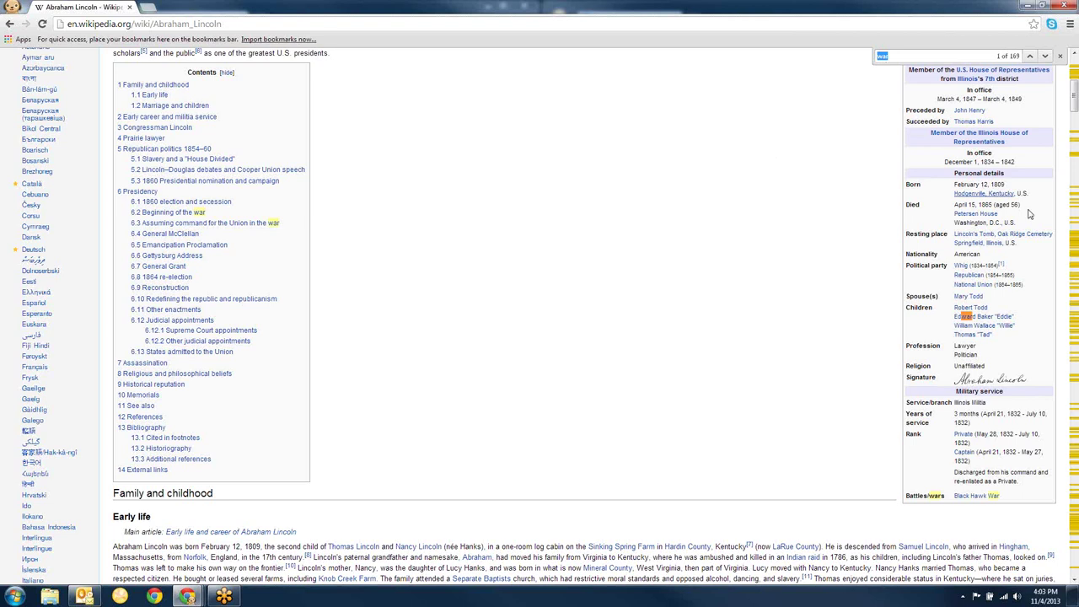
# Step forward and back through the 'war' matches, then close the Wikipedia window.
pyautogui.click(1072, 97)
pyautogui.moveTo(1072, 97); pyautogui.dragTo(1072, 76)
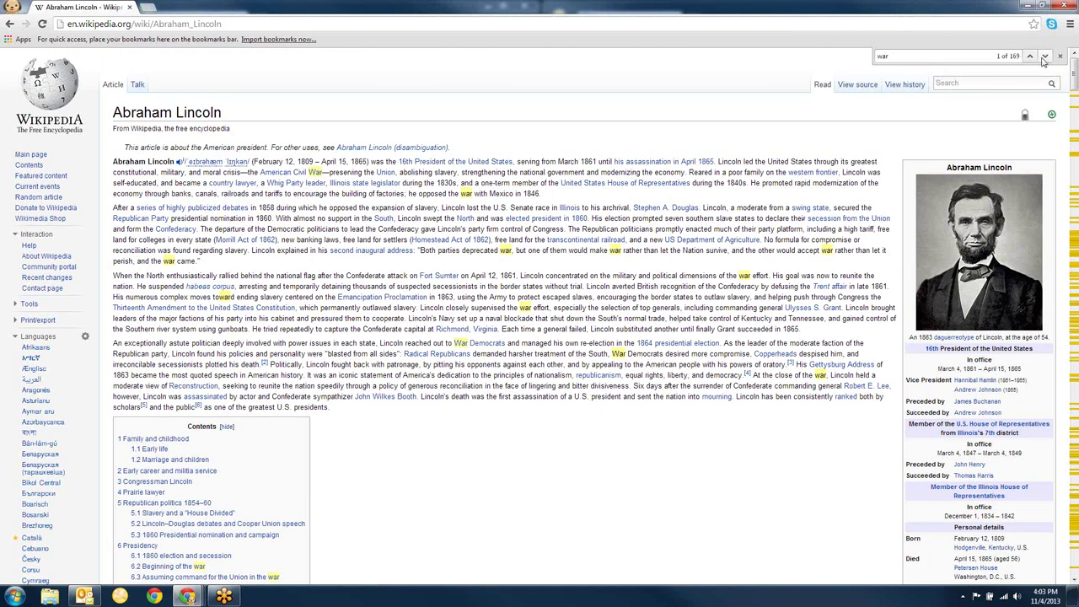
pyautogui.click(1043, 58)
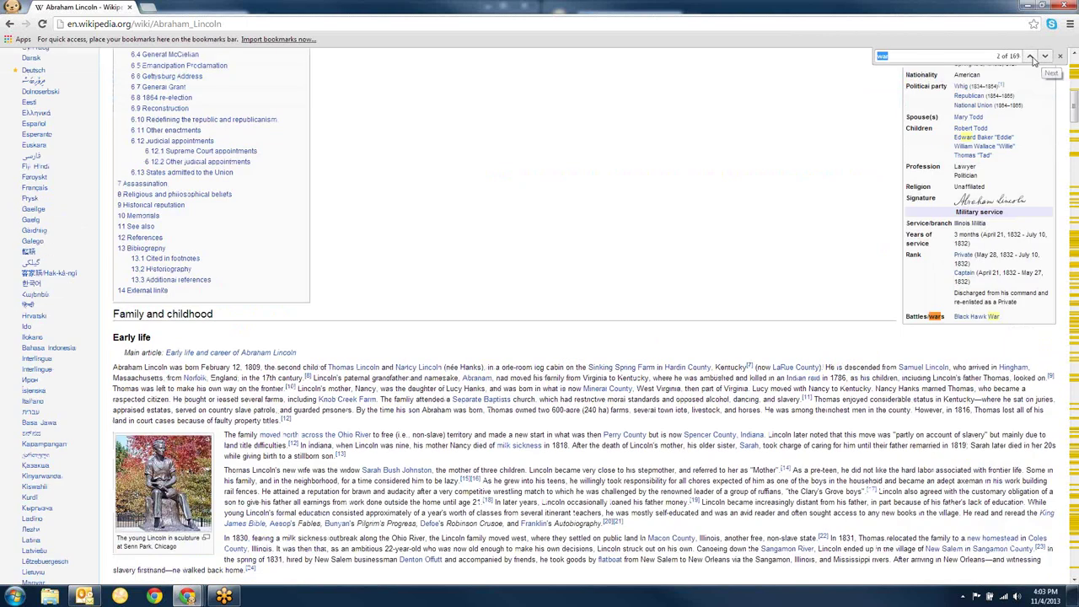
pyautogui.click(1030, 55)
pyautogui.click(1075, 105)
pyautogui.moveTo(1076, 105); pyautogui.dragTo(1075, 67)
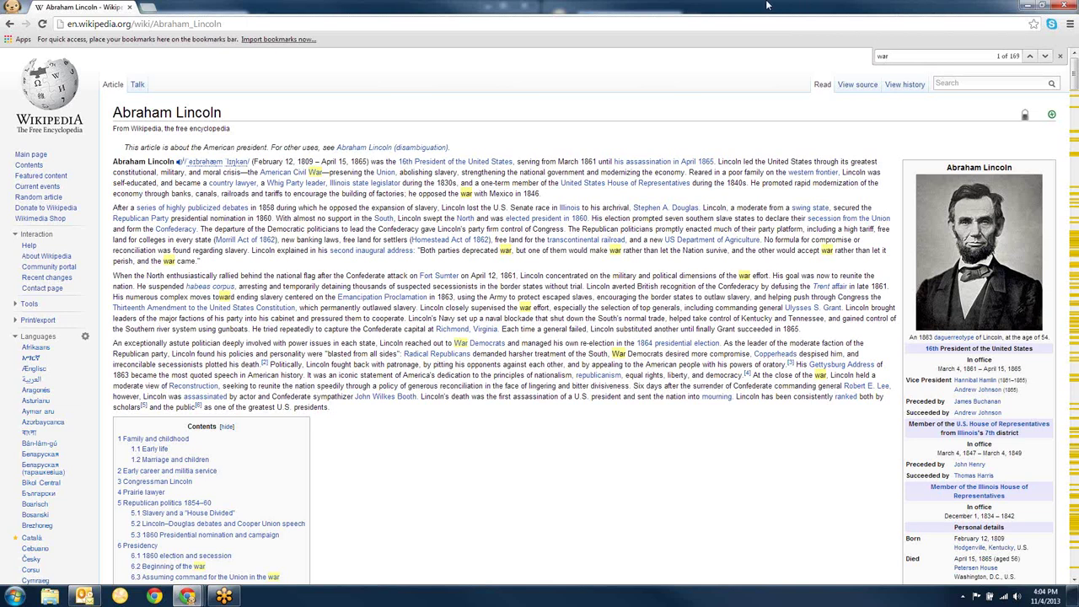
pyautogui.click(129, 7)
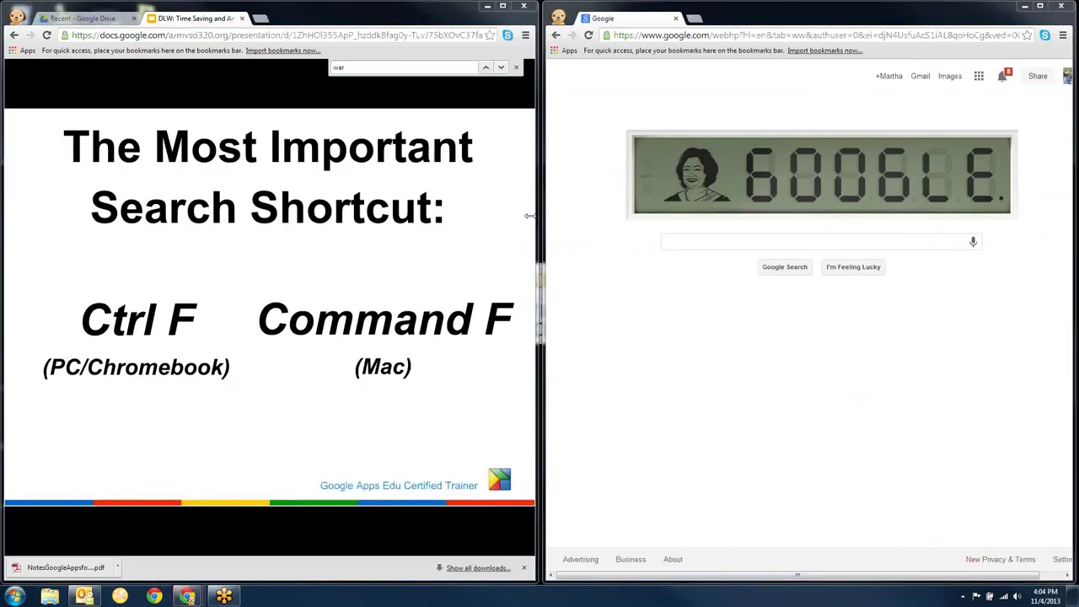
# Advance to the Google Instant slide and put the cursor in the Google search box.
pyautogui.click(447, 238)
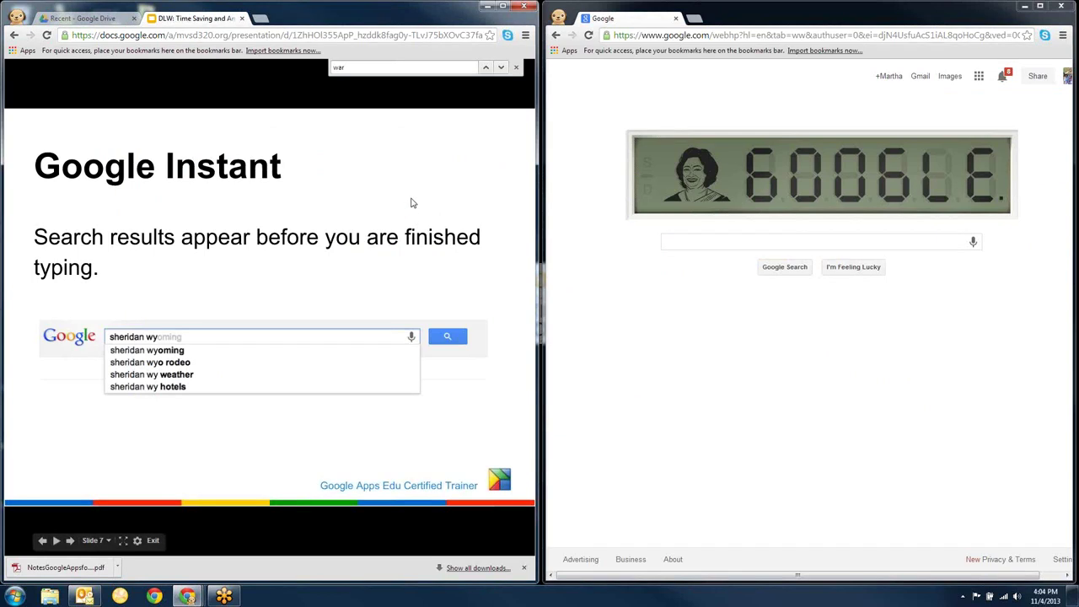
pyautogui.click(690, 240)
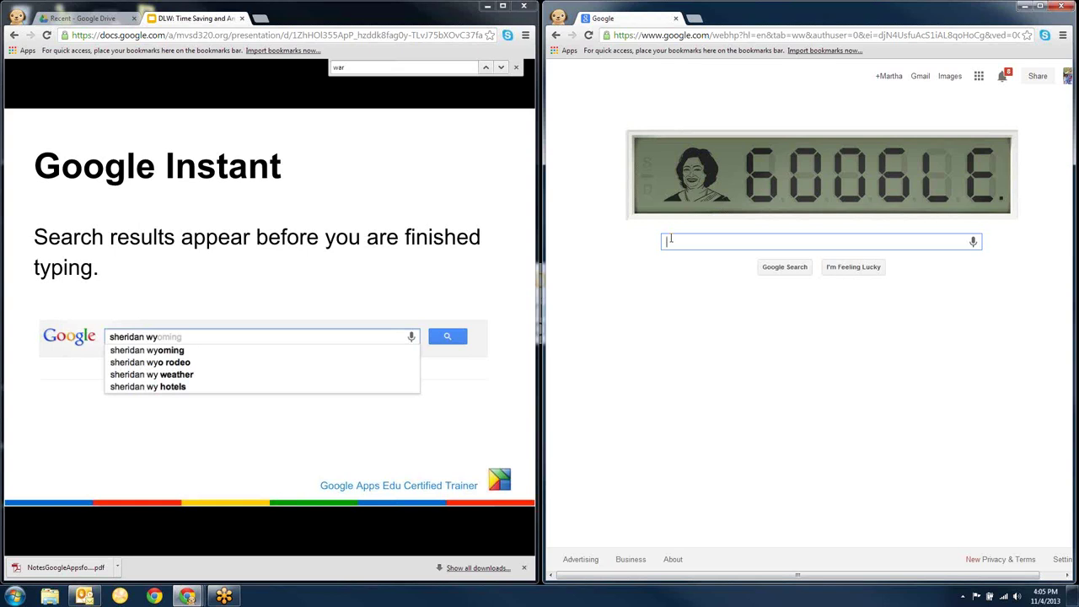
# Enter 'i5' to show instant suggestions, then advance to the Other Instant Search Results slide.
pyautogui.write('i')
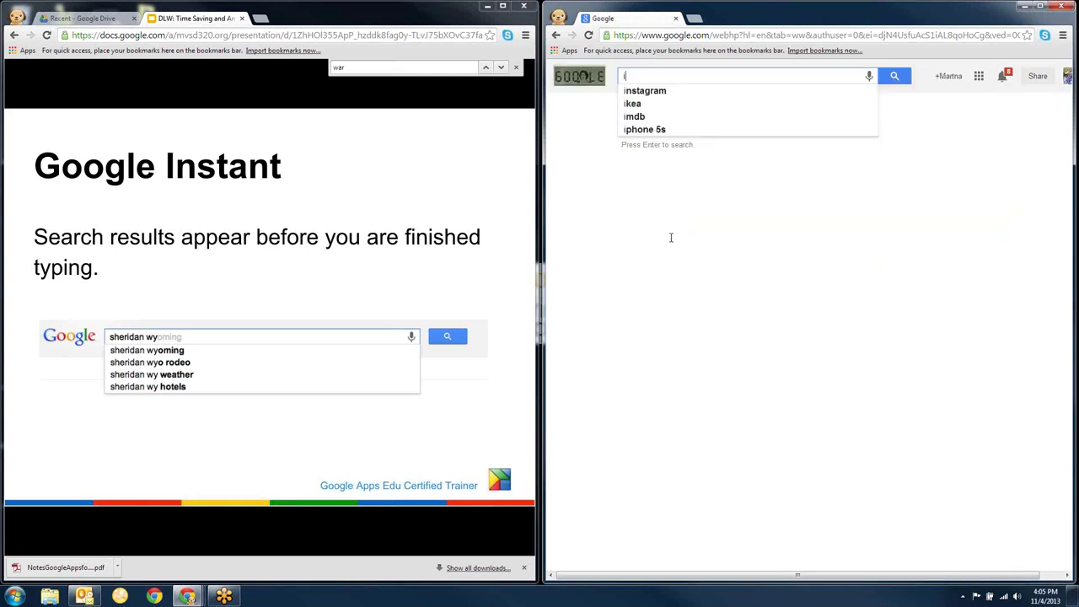
pyautogui.write('5')
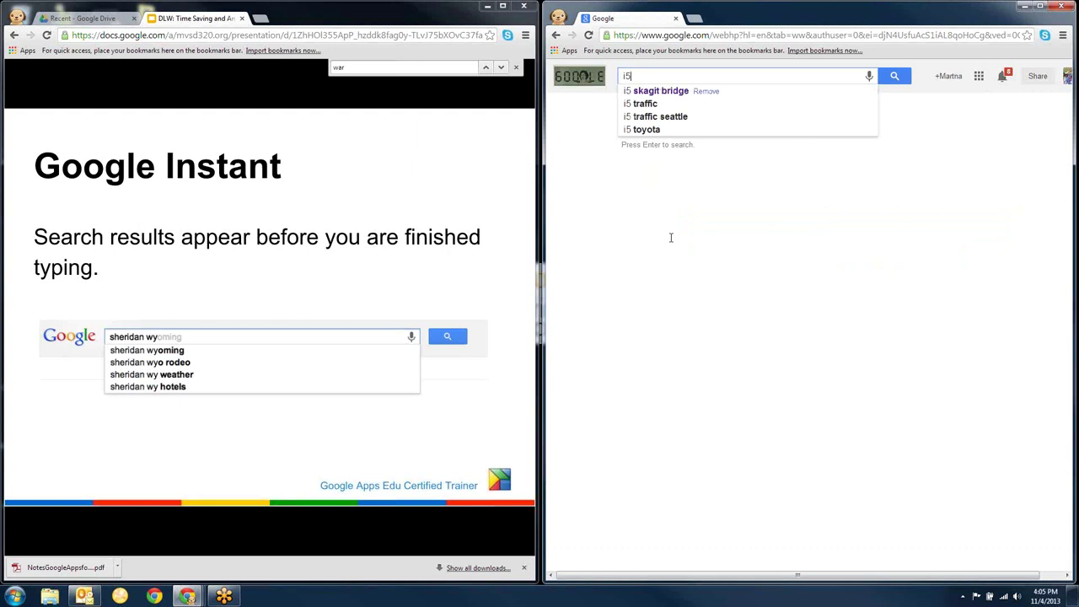
pyautogui.click(447, 285)
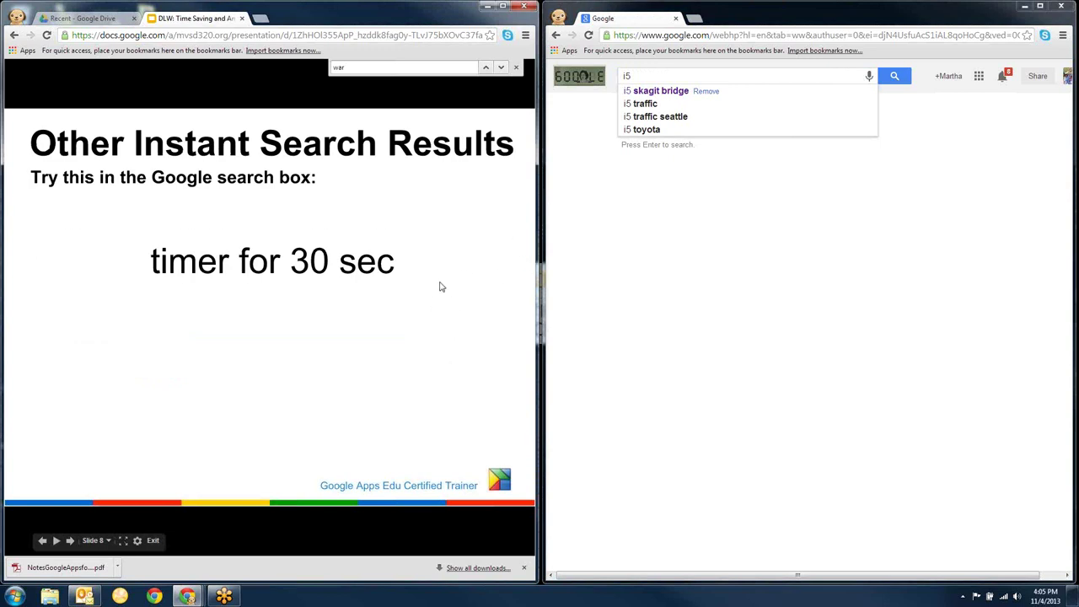
# Replace the i5 query with 'timer for 2 sec' and run the search.
pyautogui.click(639, 76)
pyautogui.press('BackSpace')
pyautogui.press('BackSpace')
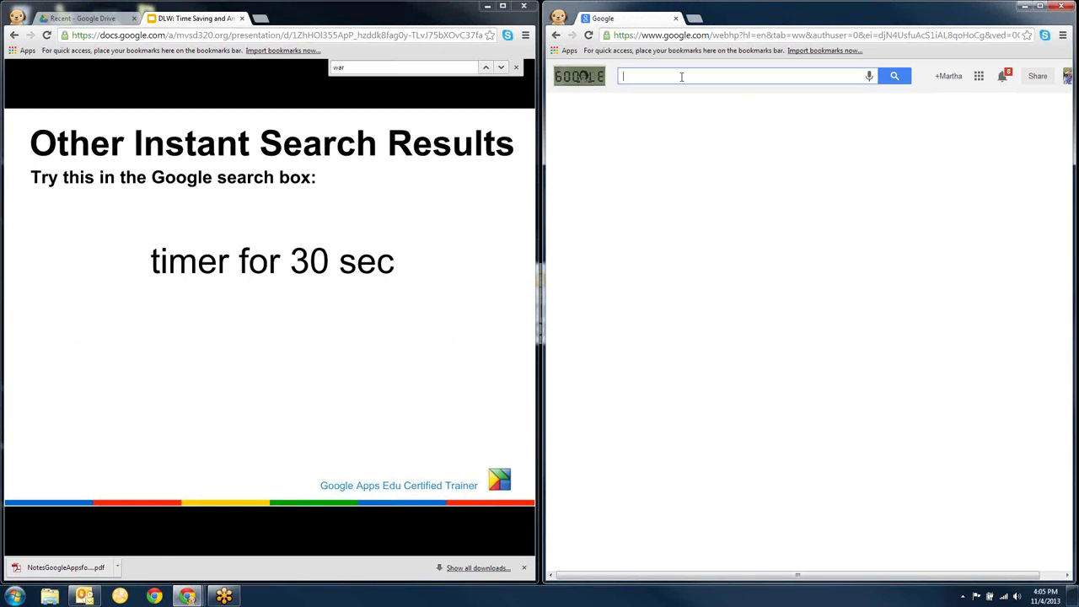
pyautogui.write('tim')
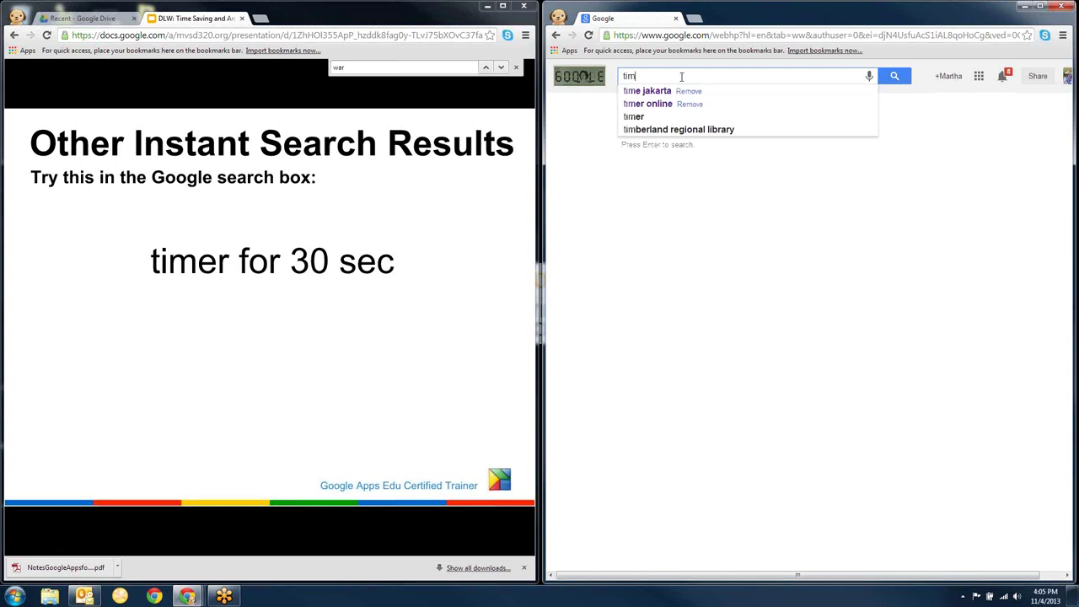
pyautogui.write('er for')
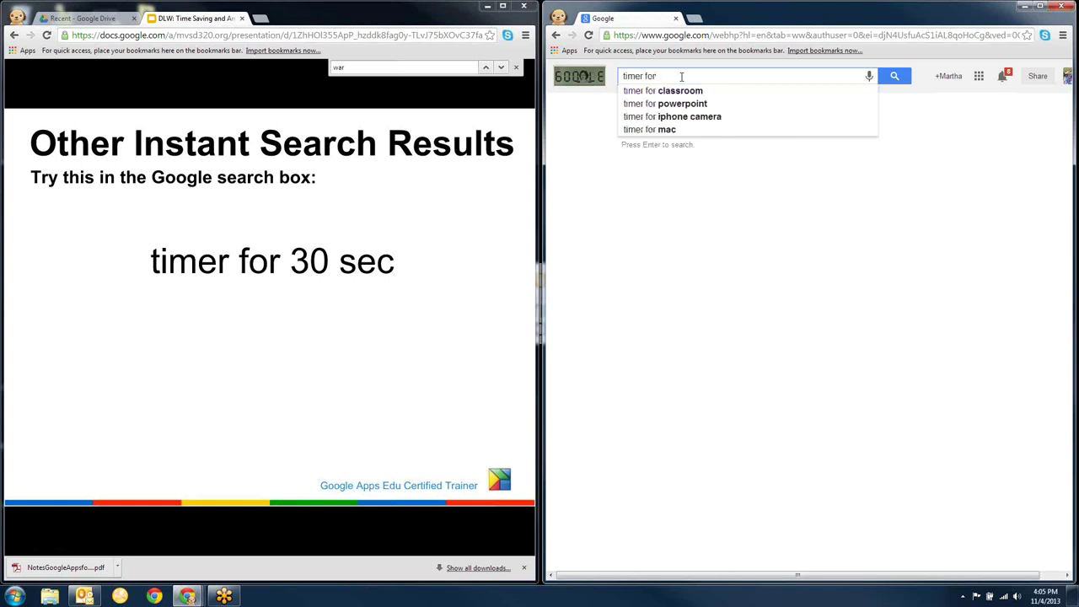
pyautogui.write(' 2 sec')
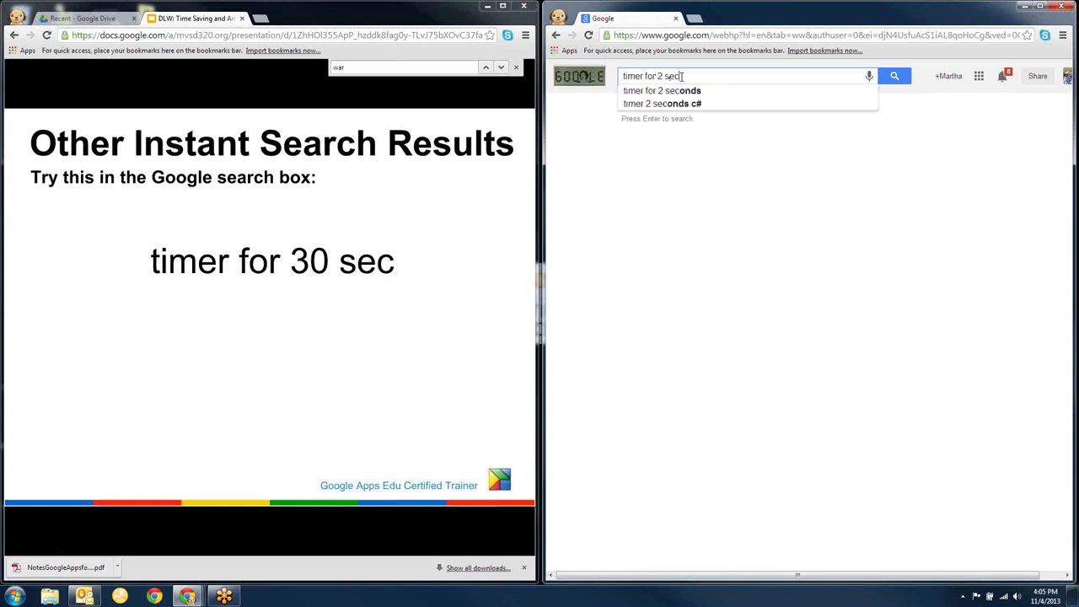
pyautogui.press('Return')
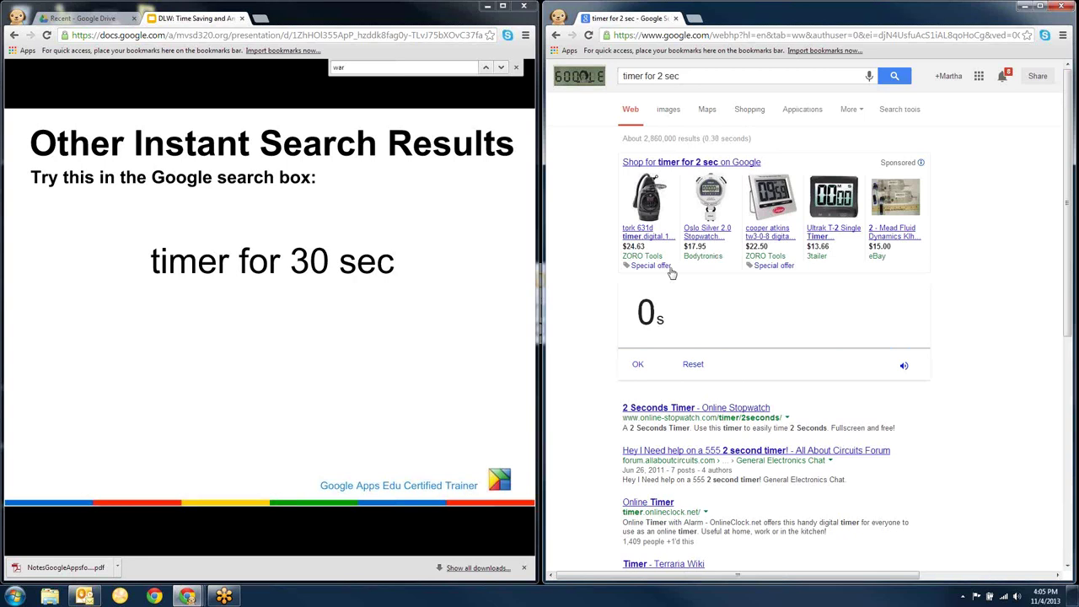
# Change the 2 to 4 and search 'timer for 4 sec' for the countdown timer.
pyautogui.click(659, 76)
pyautogui.doubleClick(661, 76)
pyautogui.write('4')
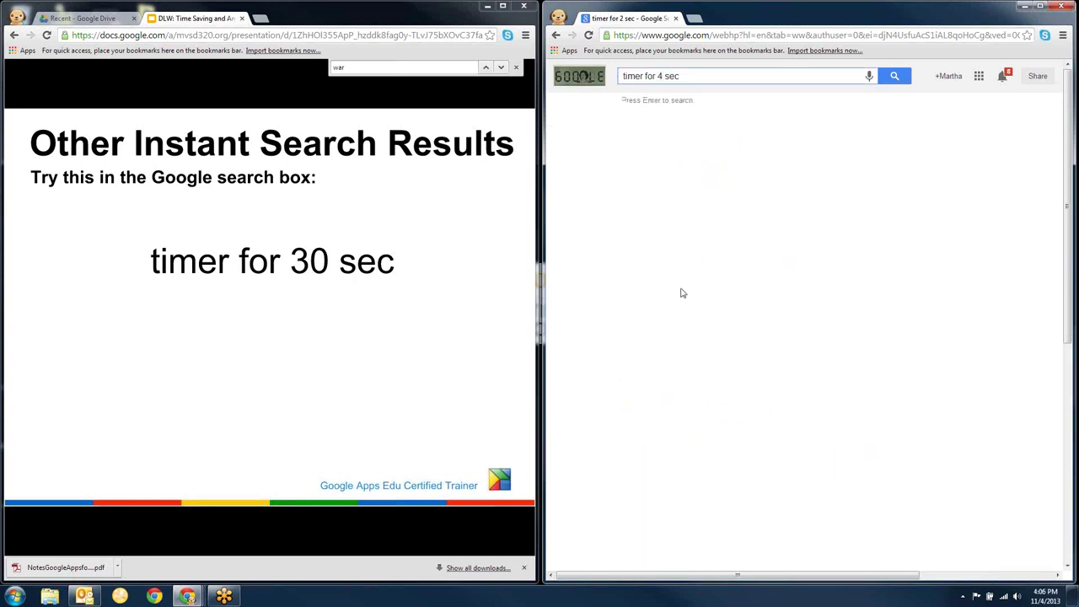
pyautogui.click(895, 78)
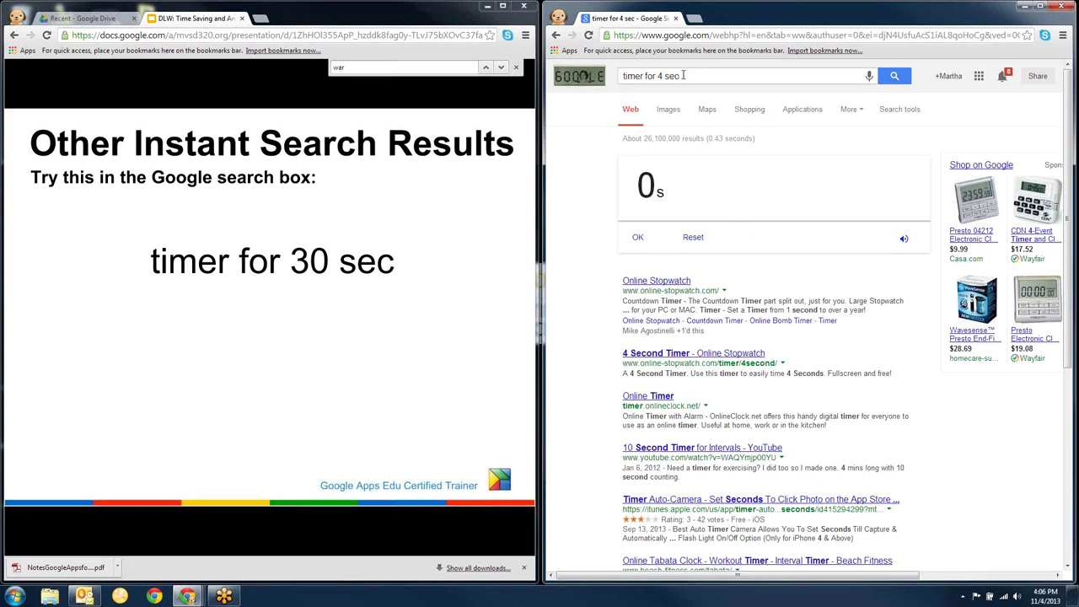
# Advance to the 125+12-82 slide and search 125+12-82, getting the calculator answer 55.
pyautogui.click(446, 284)
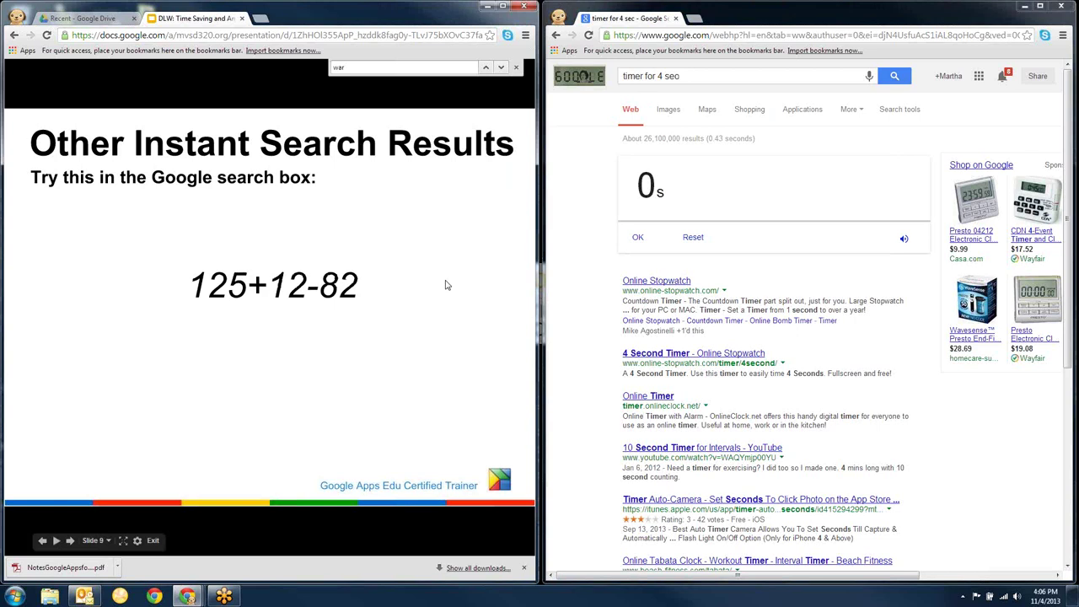
pyautogui.click(679, 76)
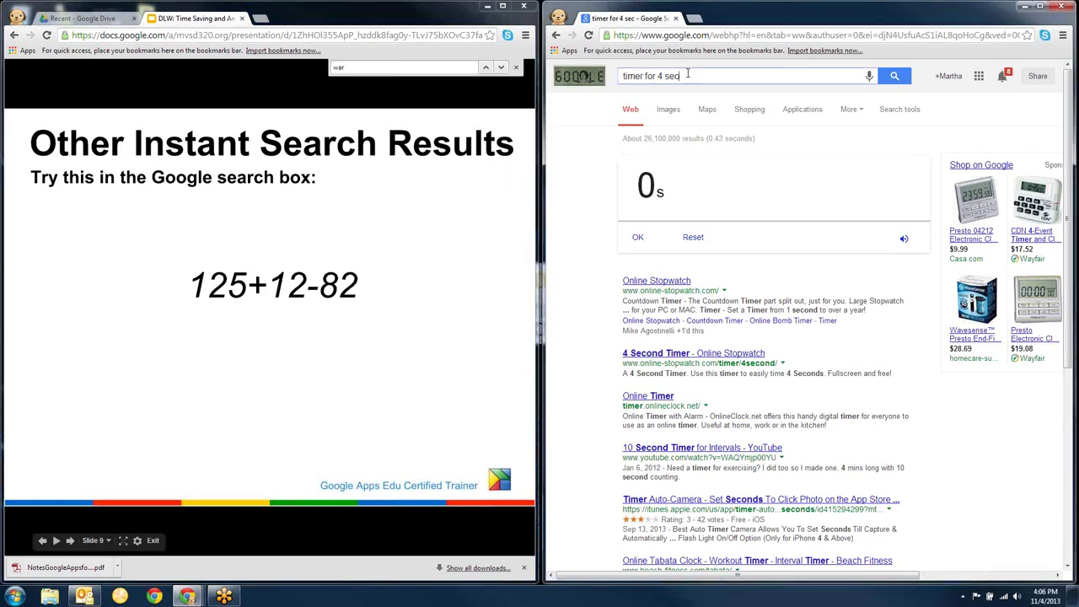
pyautogui.moveTo(680, 76); pyautogui.dragTo(619, 78)
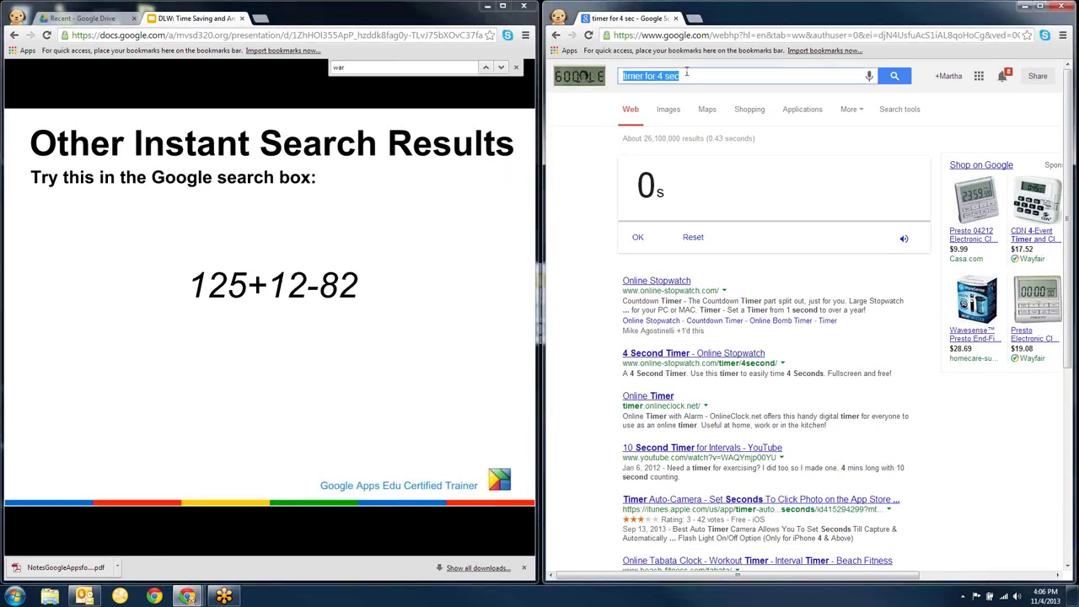
pyautogui.write('125')
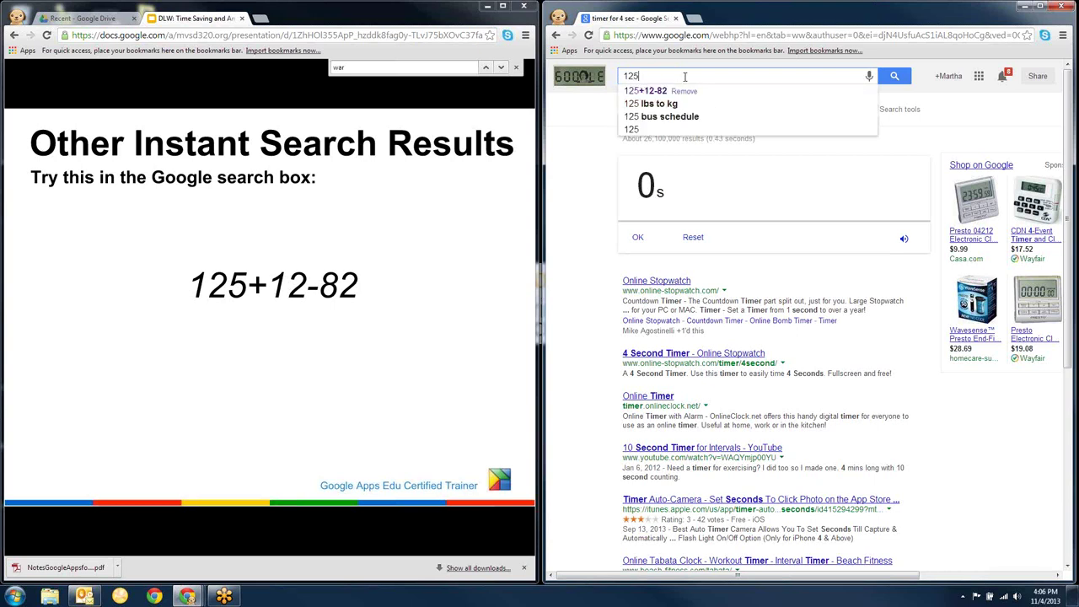
pyautogui.write('+12')
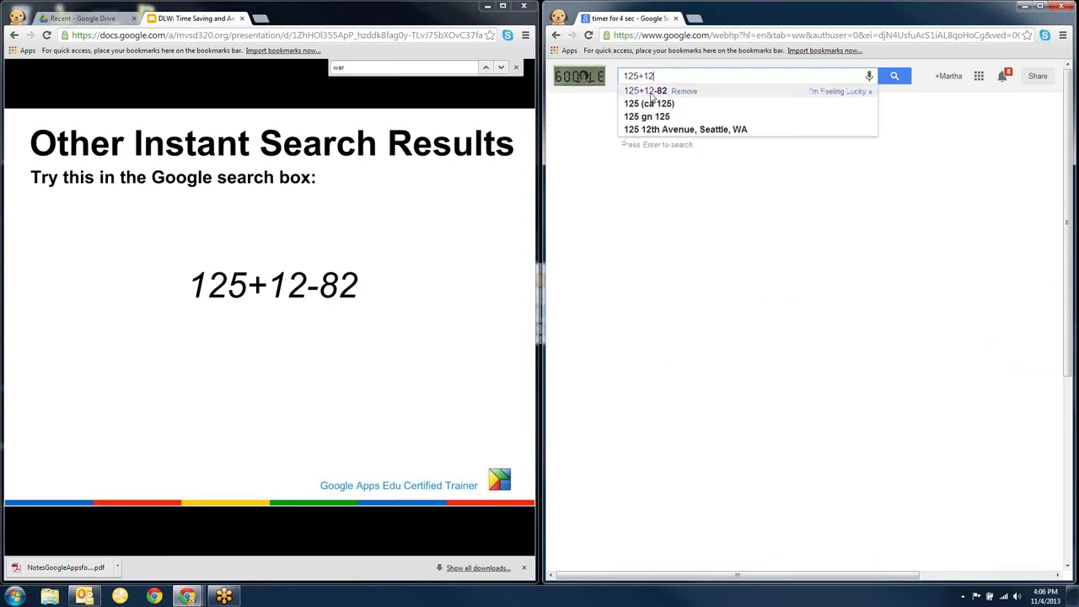
pyautogui.click(650, 91)
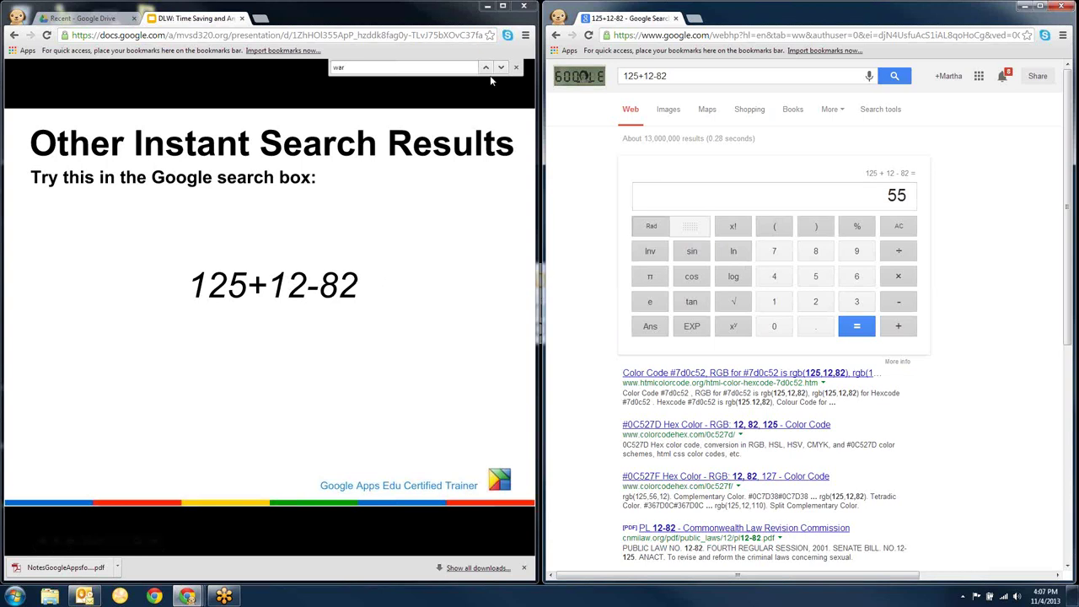
# Advance to the x*sin(1/x) slide and search the suggested x*2 sin(1/x) to plot its graph.
pyautogui.click(463, 265)
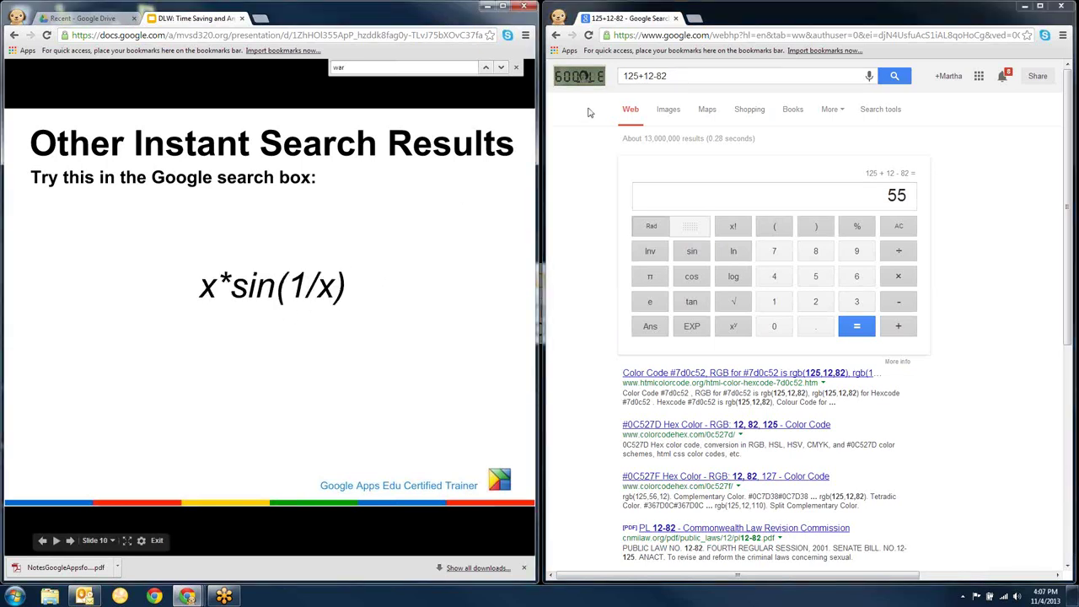
pyautogui.click(667, 76)
pyautogui.moveTo(667, 77); pyautogui.dragTo(618, 75)
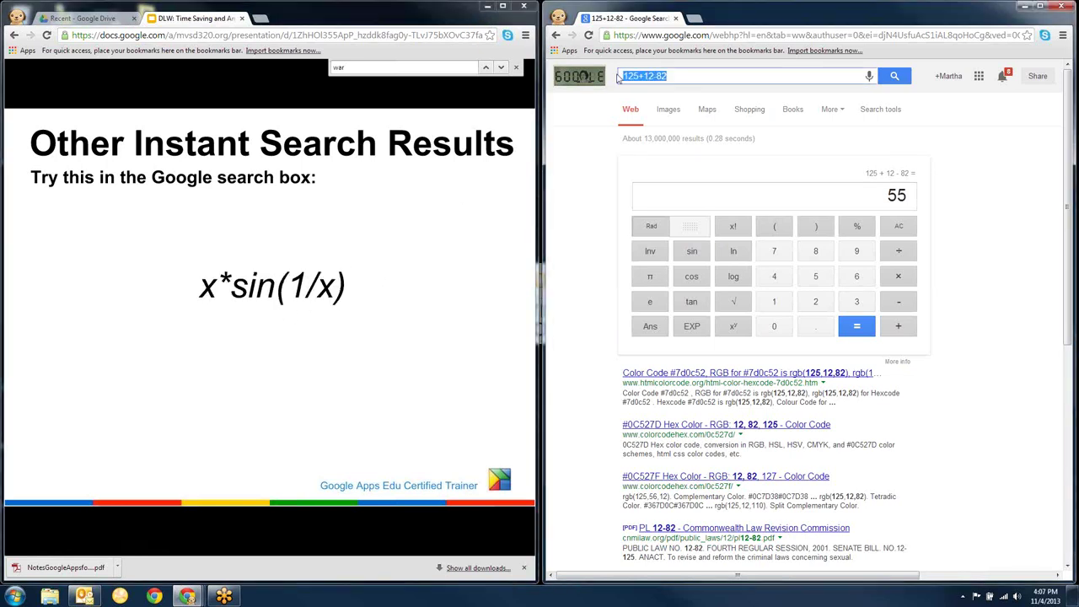
pyautogui.write('x*')
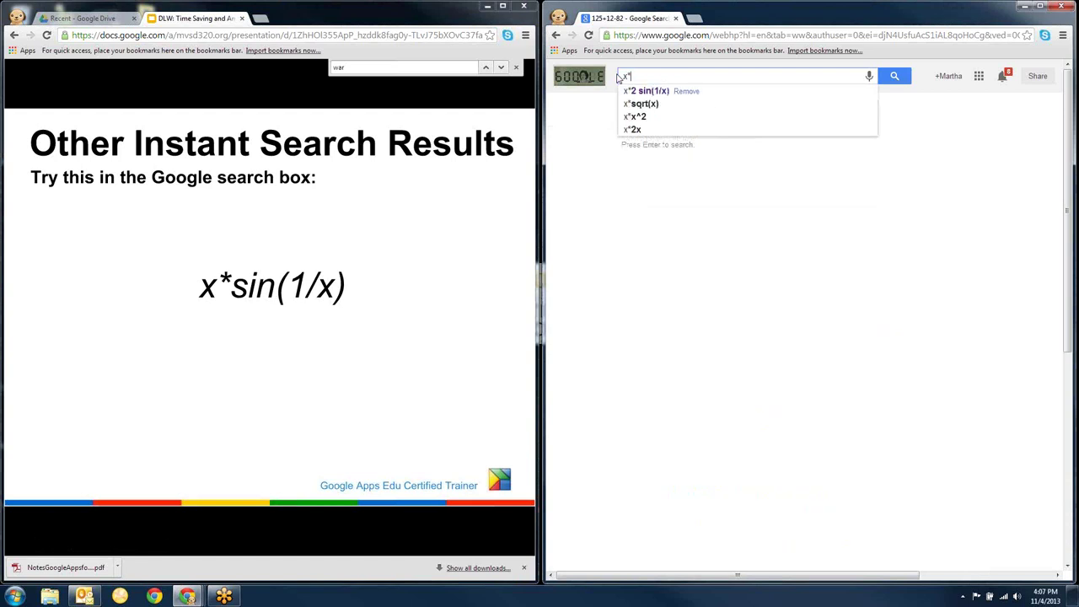
pyautogui.click(647, 91)
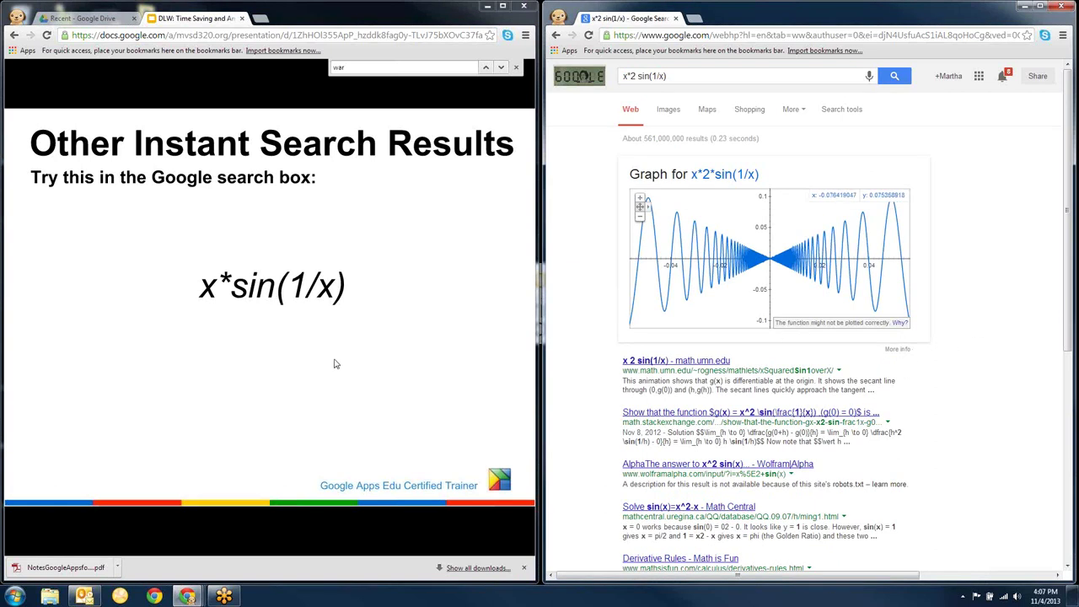
# Advance to the 15kg to lbs slide and search the 15kg to lbs conversion.
pyautogui.moveTo(327, 387)
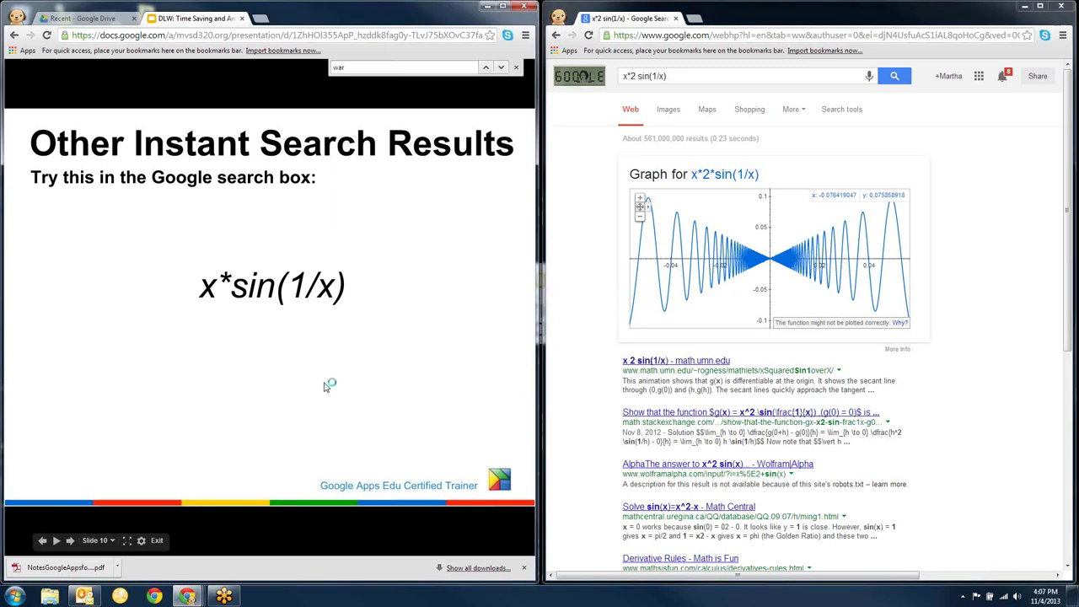
pyautogui.click(327, 387)
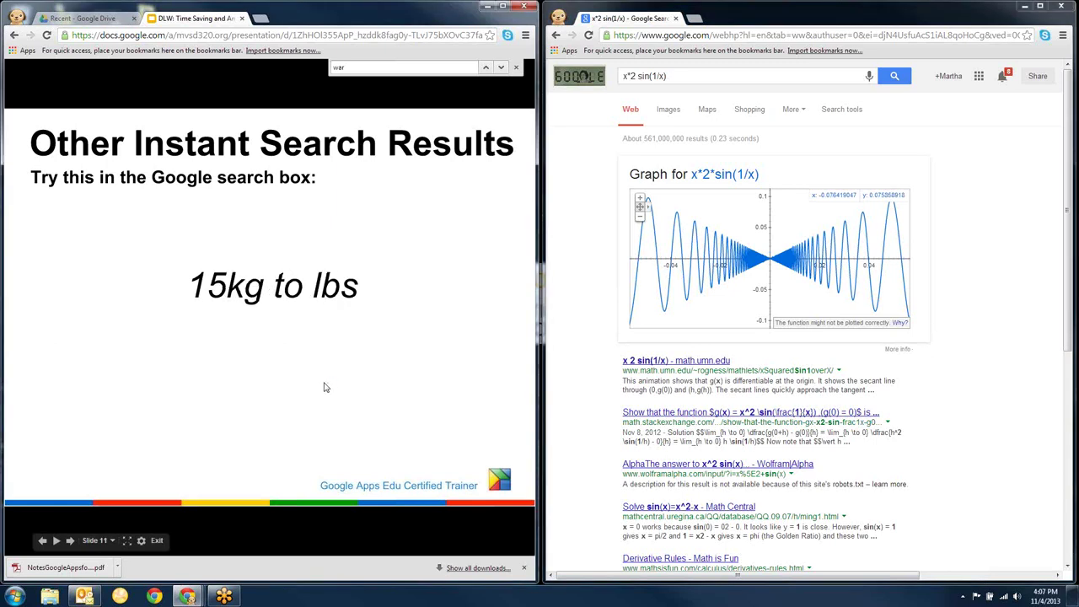
pyautogui.tripleClick(680, 75)
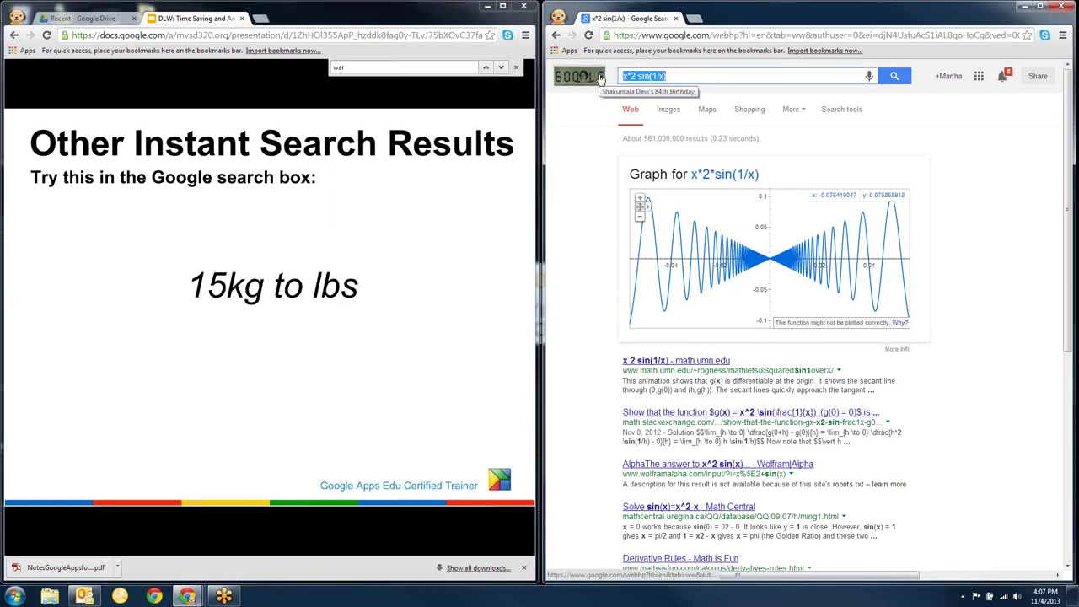
pyautogui.write('15')
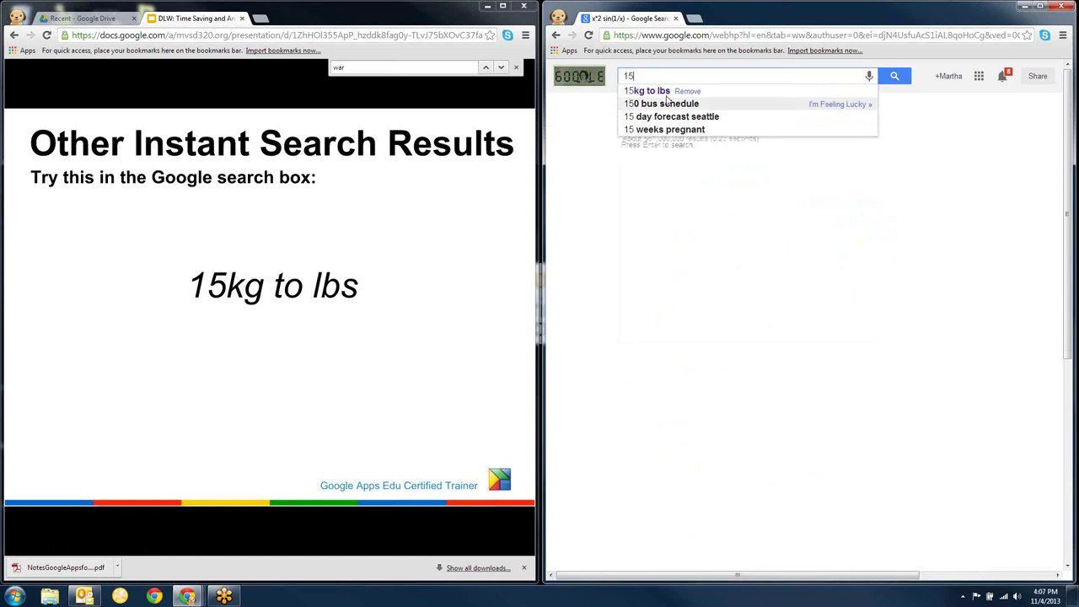
pyautogui.click(683, 95)
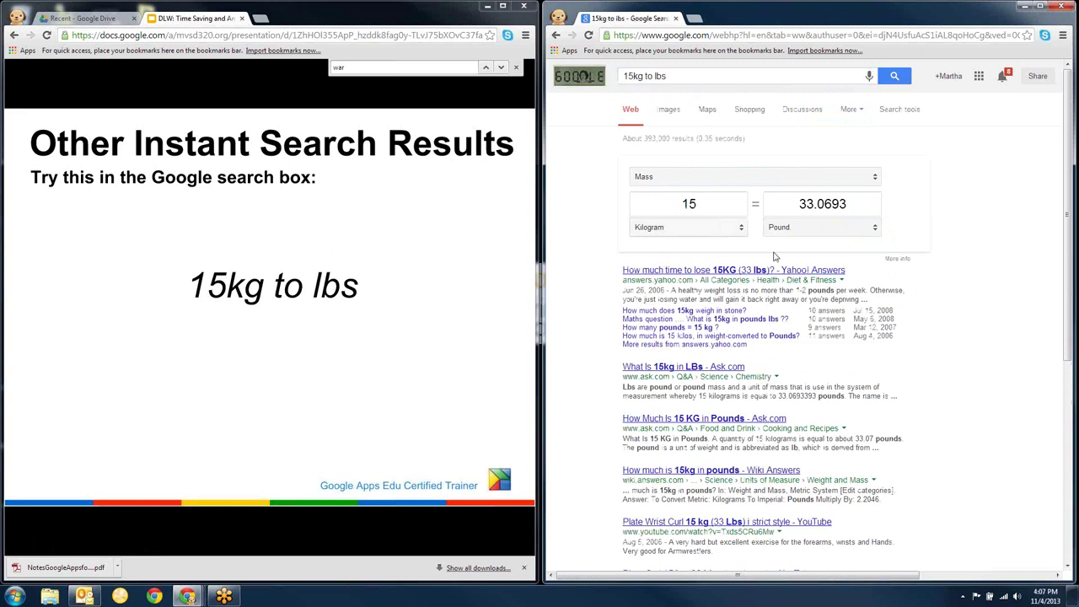
# Switch the converter to Digital Storage, converting Kilobyte to Gigabyte (1 KB = 9.5367e-7 GB).
pyautogui.click(663, 181)
pyautogui.click(666, 192)
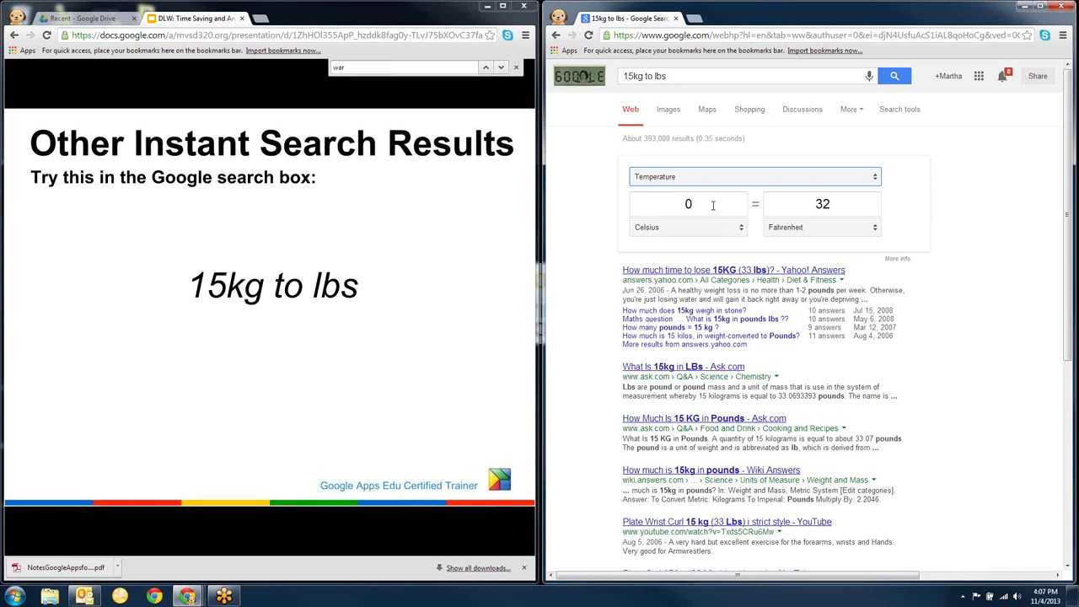
pyautogui.click(722, 181)
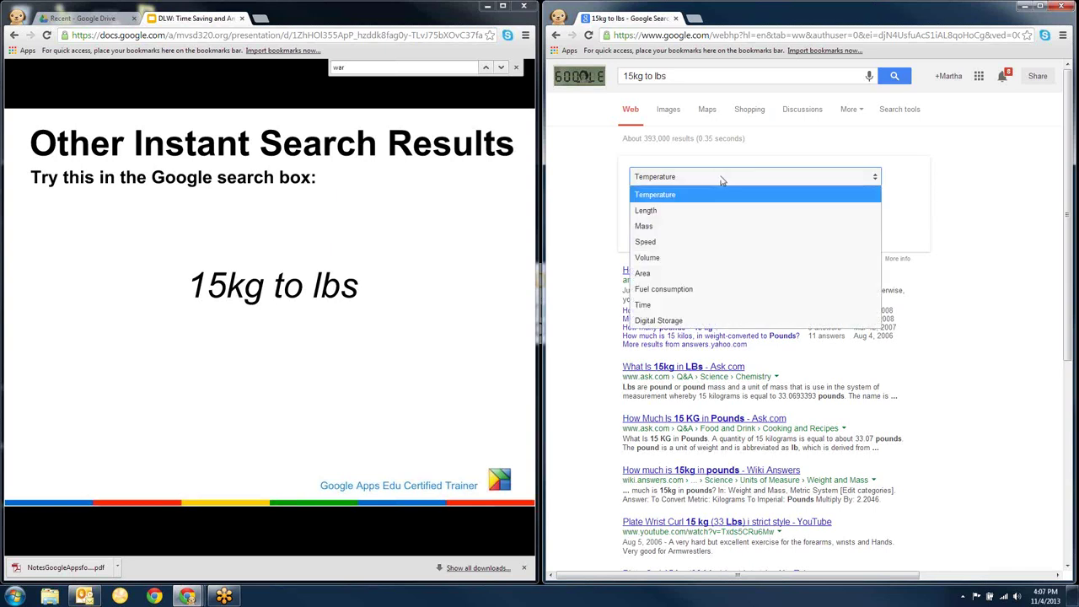
pyautogui.click(685, 322)
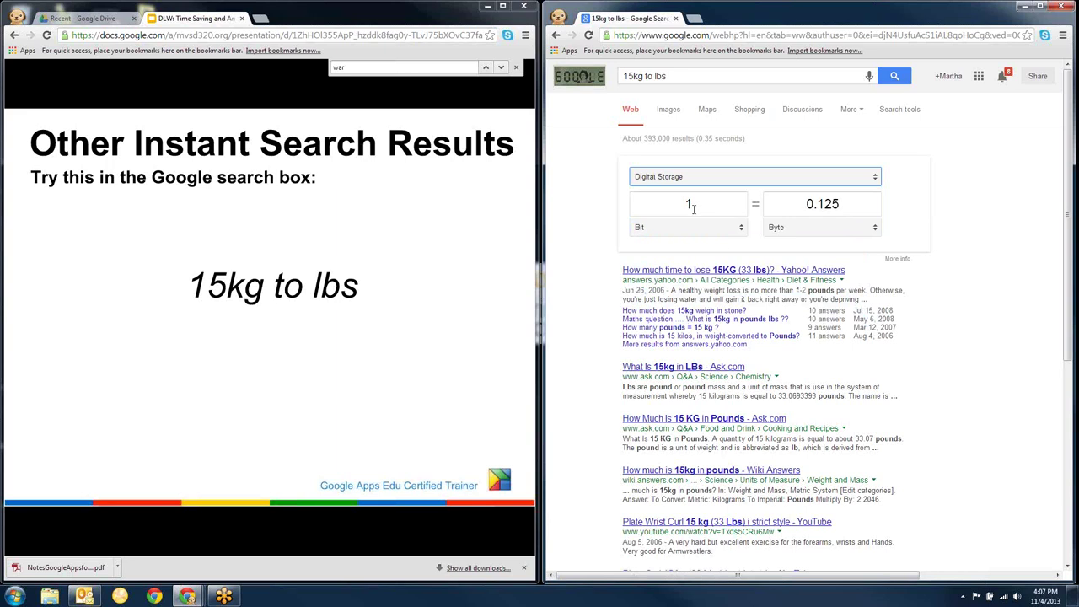
pyautogui.click(835, 227)
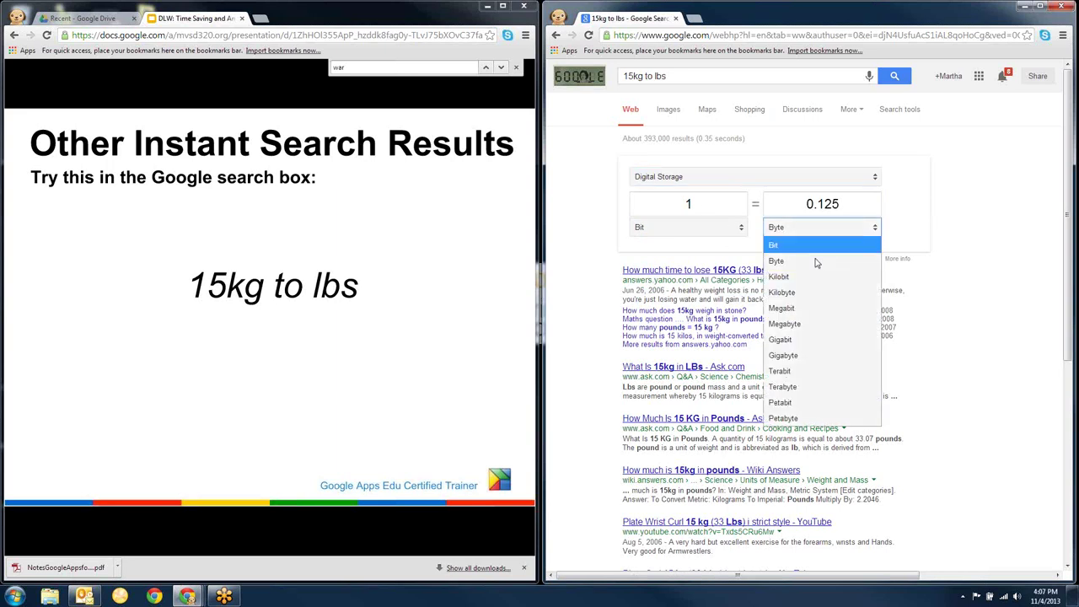
pyautogui.click(794, 355)
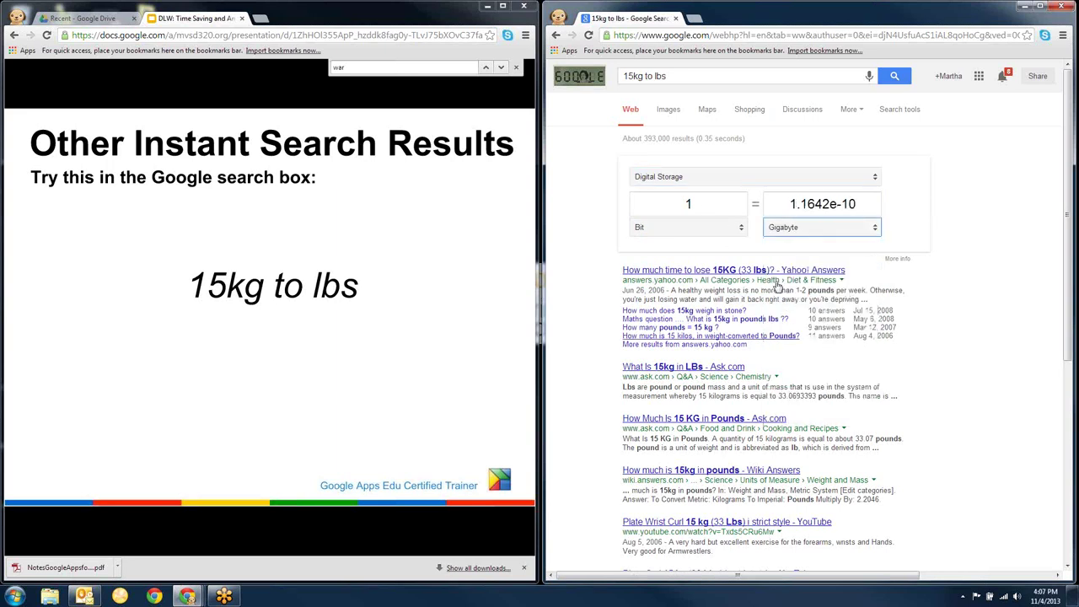
pyautogui.click(706, 233)
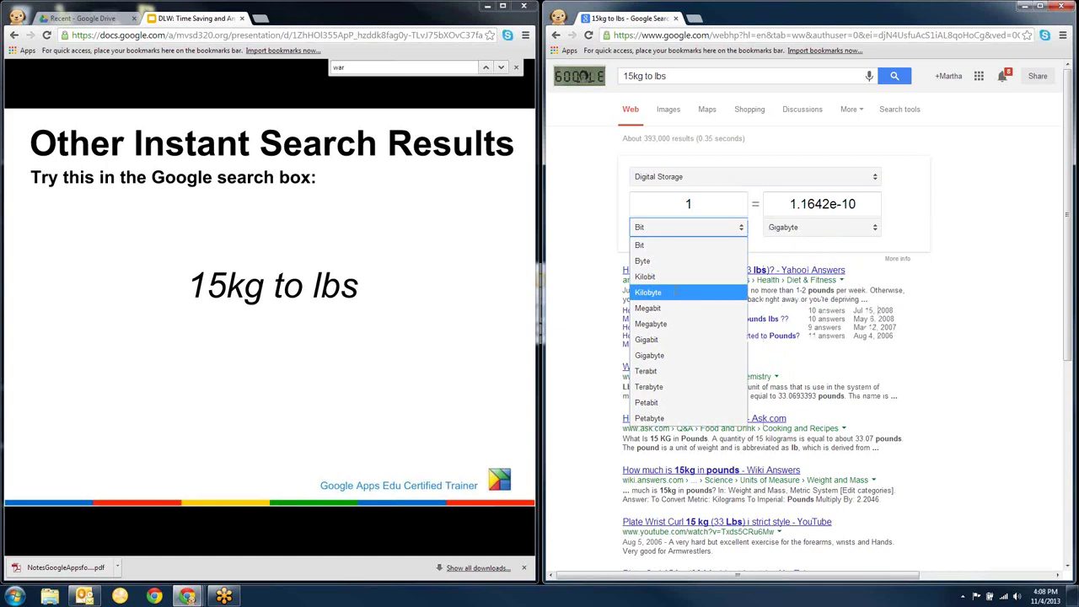
pyautogui.click(675, 292)
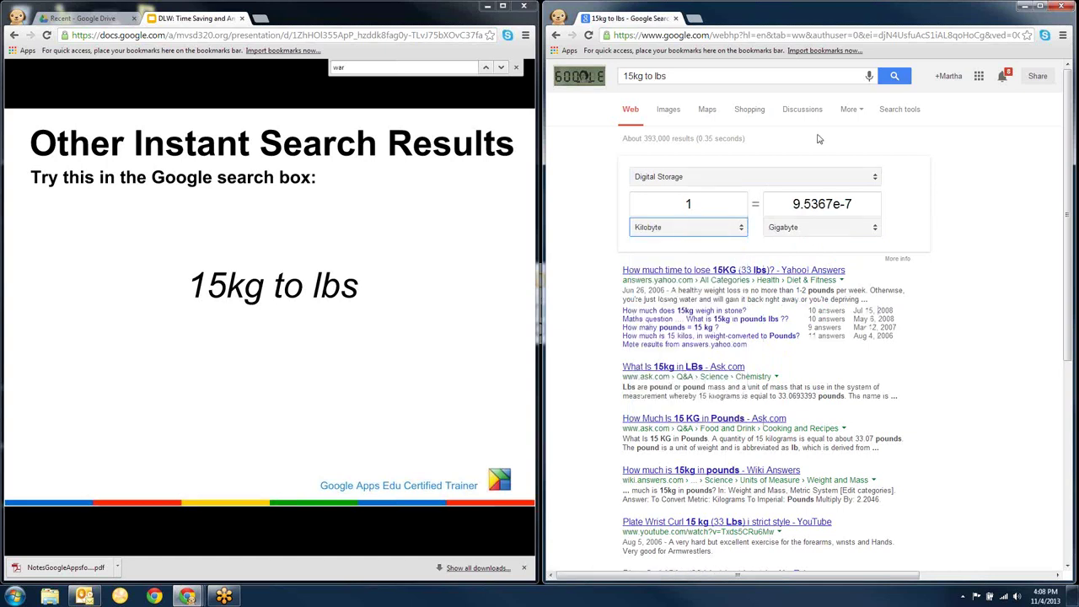
pyautogui.moveTo(482, 366)
pyautogui.click(584, 76)
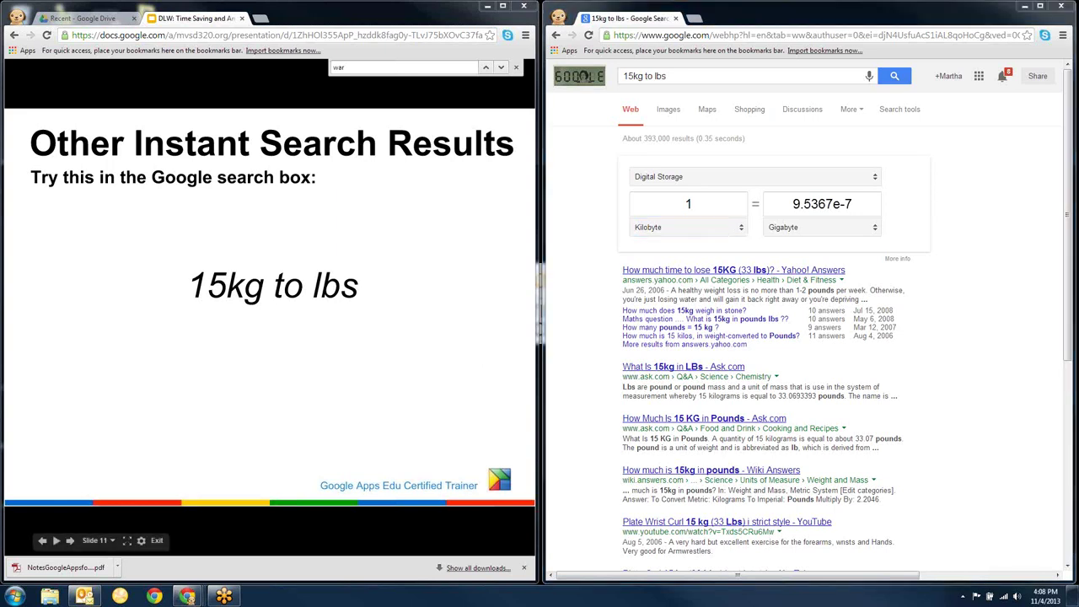
# Advance the slide and search 'translate kangaroo french', which gives kangourou.
pyautogui.click(317, 262)
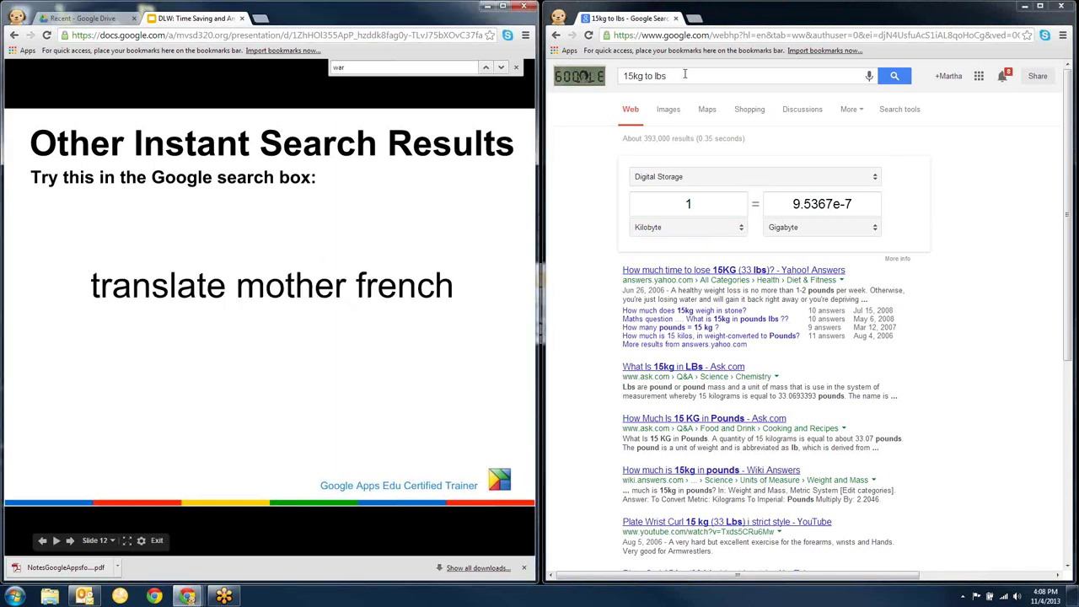
pyautogui.moveTo(682, 76); pyautogui.dragTo(622, 76)
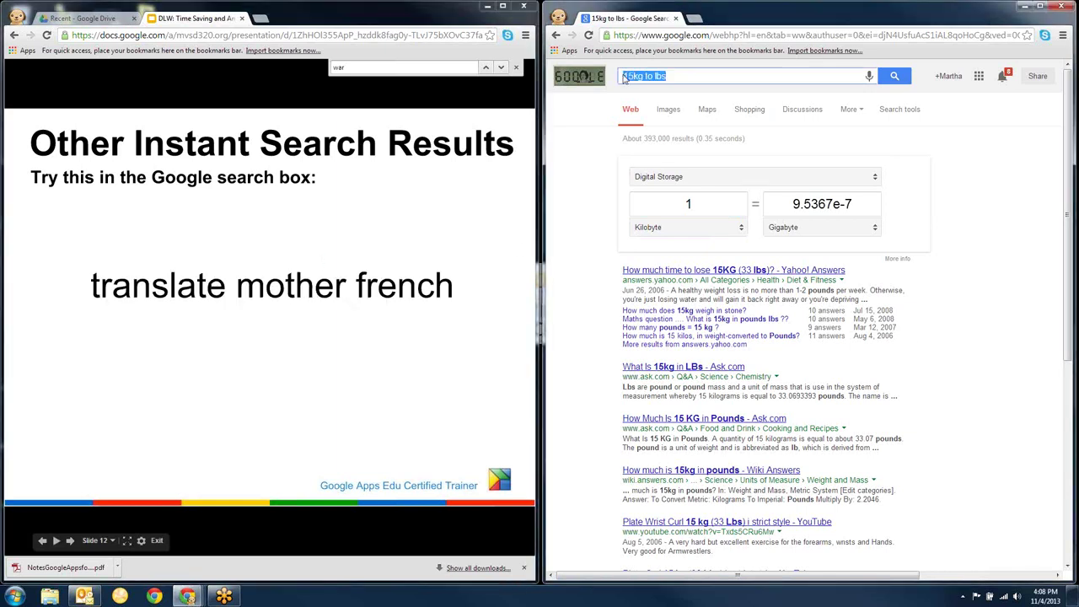
pyautogui.write('t')
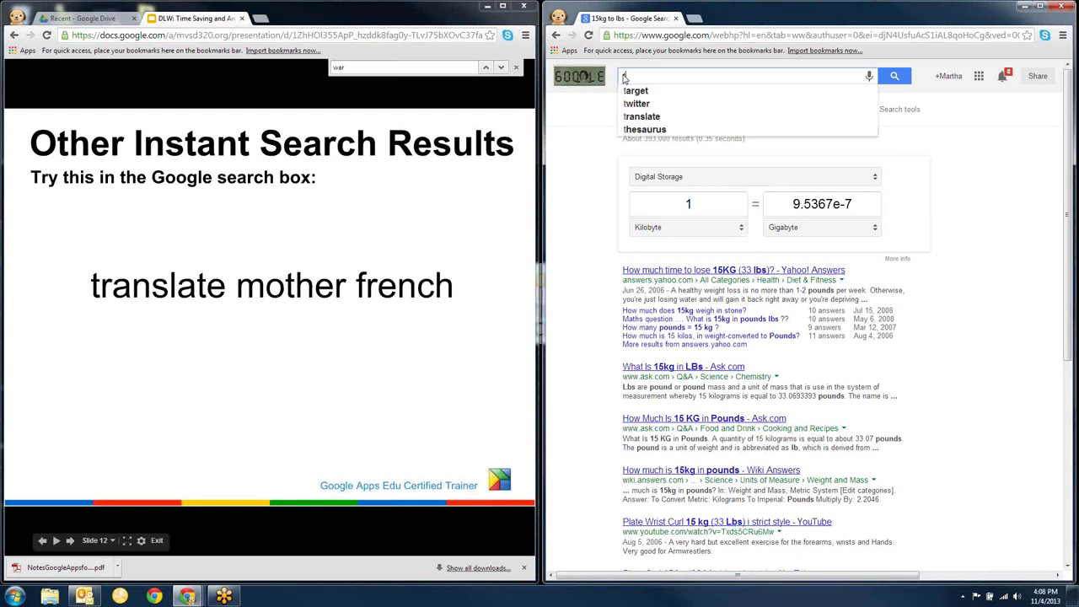
pyautogui.write('ransl')
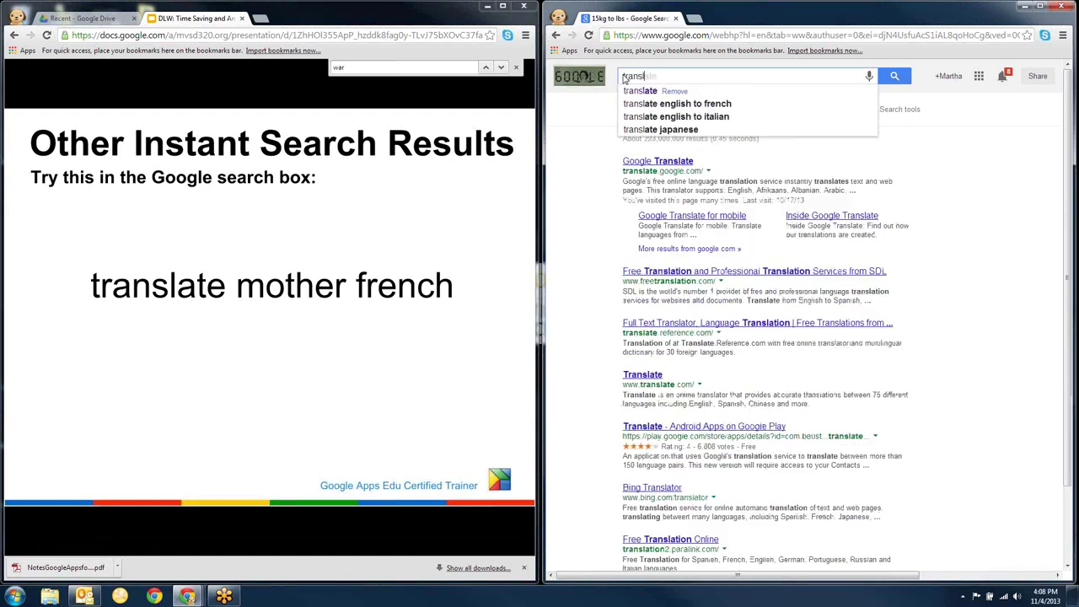
pyautogui.write('ate kangaroo ')
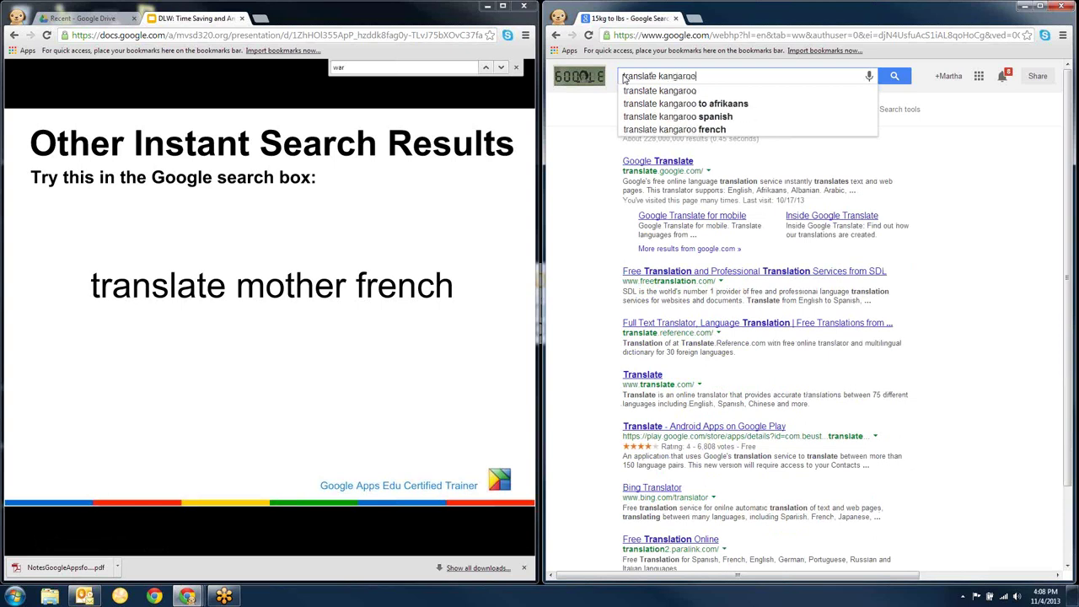
pyautogui.write('to ')
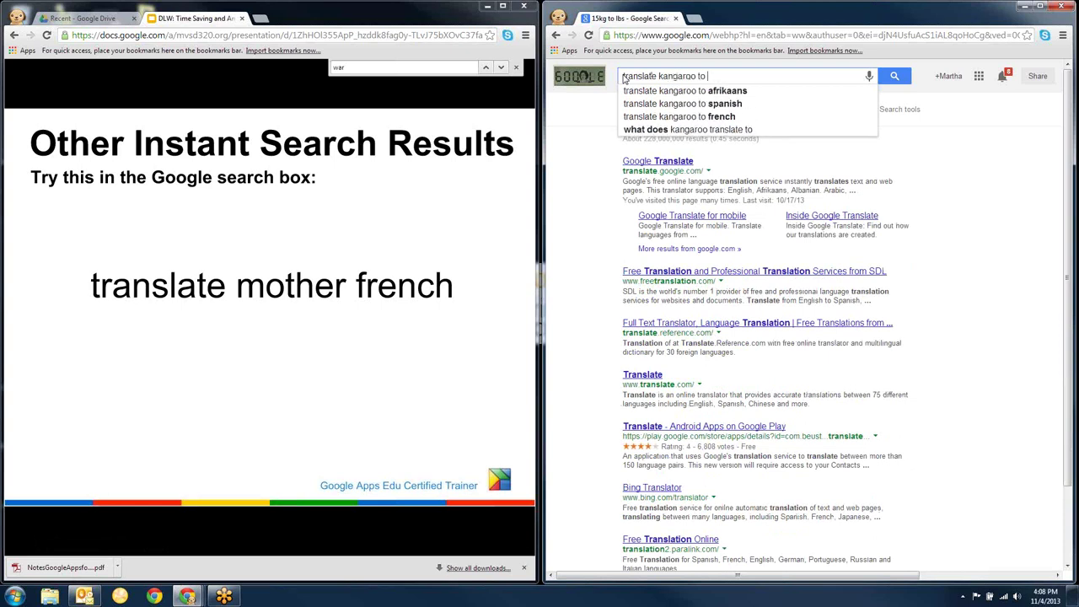
pyautogui.write('french')
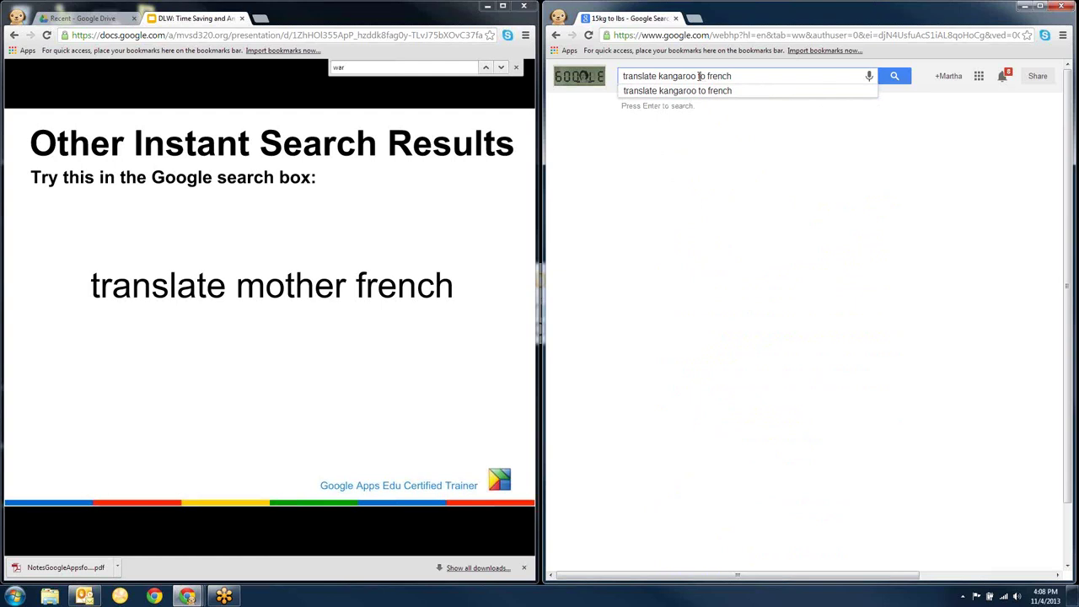
pyautogui.press('BackSpace')
pyautogui.press('Return')
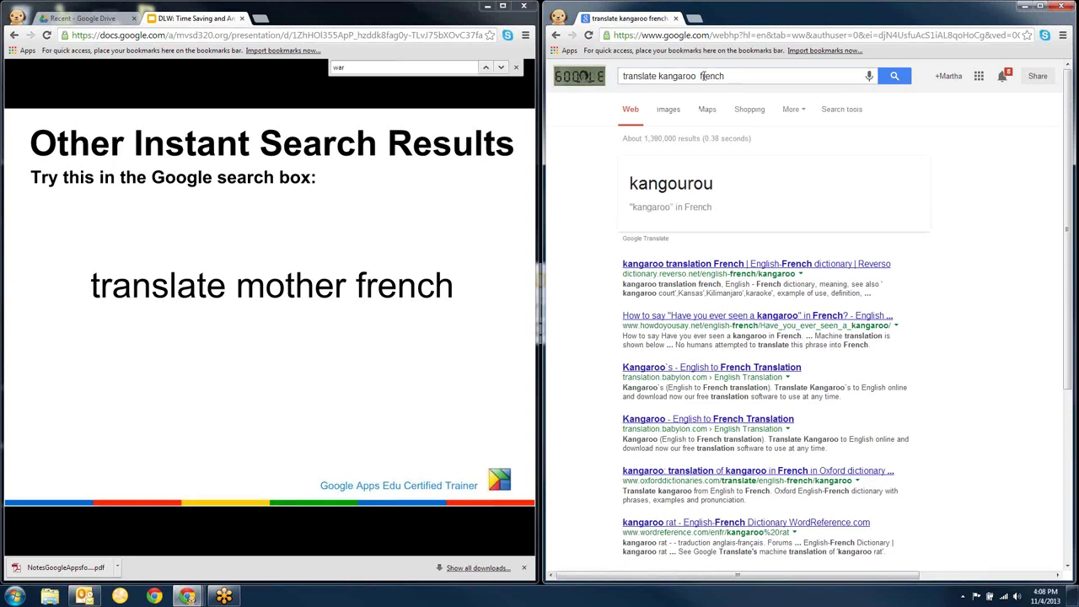
# Replace french with swahili, search again, then start editing the query once more.
pyautogui.moveTo(702, 76); pyautogui.dragTo(730, 76)
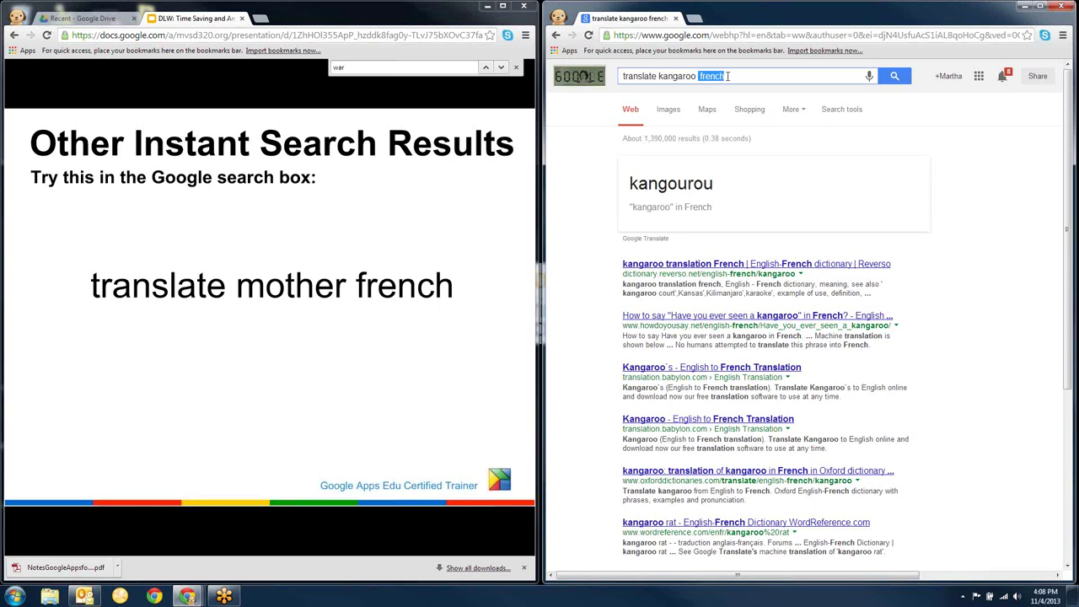
pyautogui.press('BackSpace')
pyautogui.write('swahili')
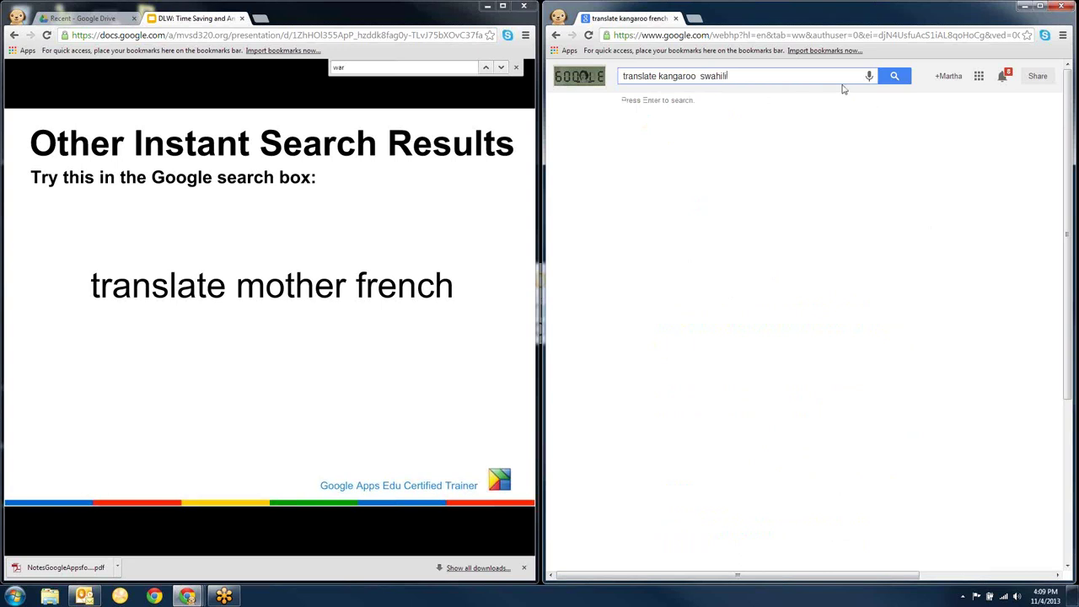
pyautogui.click(896, 76)
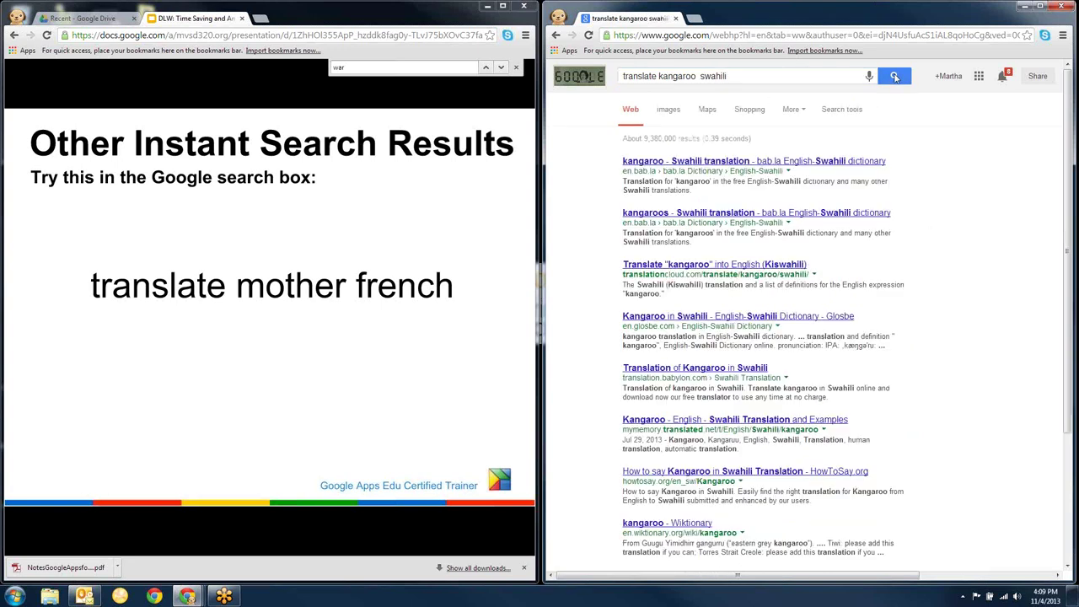
pyautogui.click(700, 77)
pyautogui.press('BackSpace')
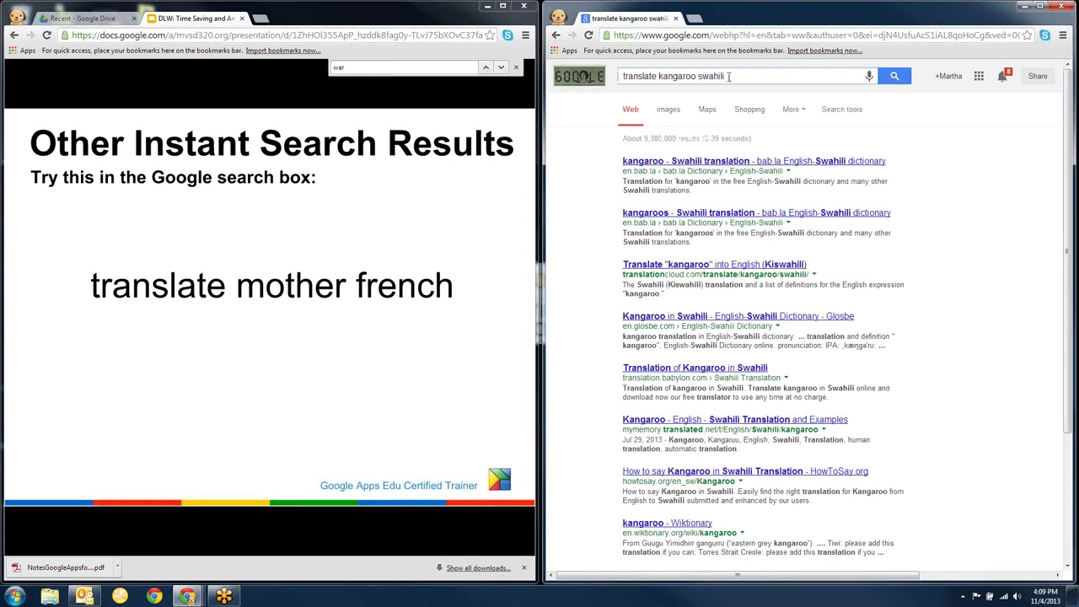
pyautogui.moveTo(729, 76); pyautogui.dragTo(693, 77)
pyautogui.click(675, 76)
# Search 'translate thank you swahili' to get 'asante', then advance to the weather/sunrise slide.
pyautogui.press('BackSpace')
pyautogui.write('tha')
pyautogui.press('BackSpace')
pyautogui.press('BackSpace')
pyautogui.press('BackSpace')
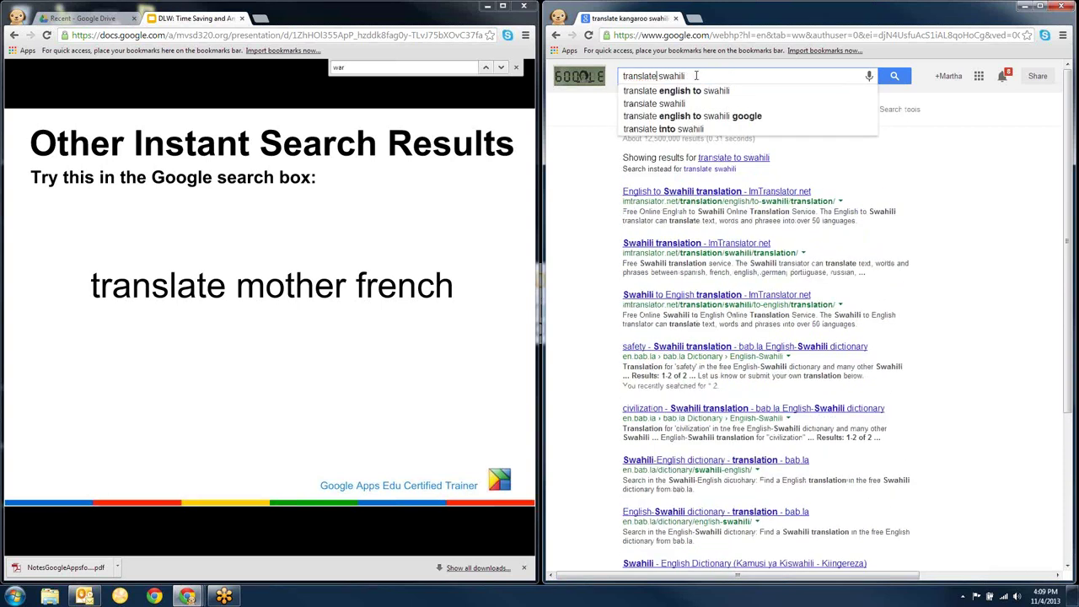
pyautogui.write('thankyou')
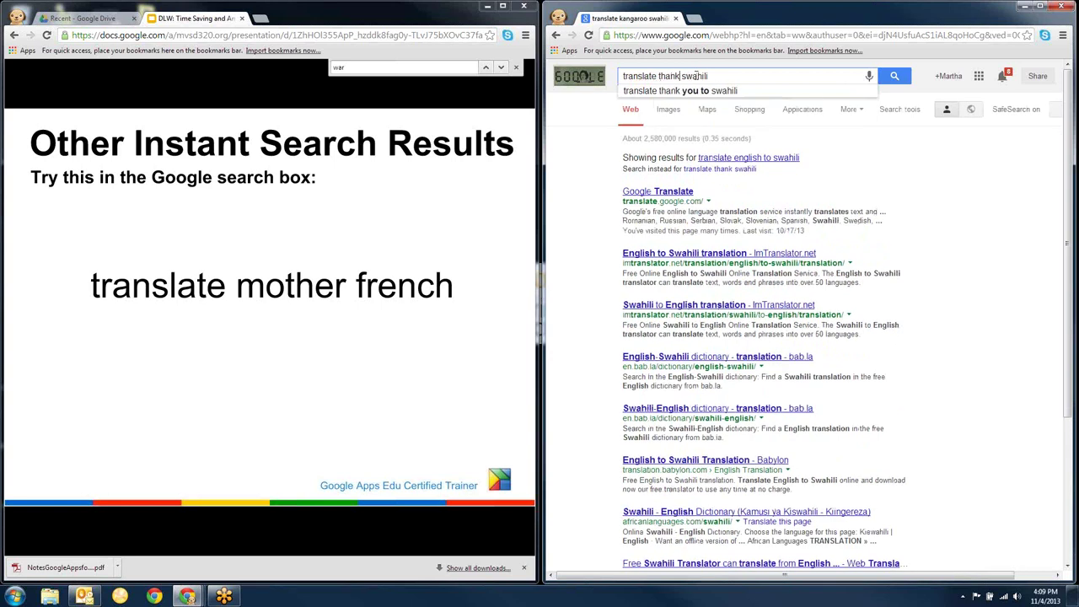
pyautogui.press('BackSpace')
pyautogui.press('BackSpace')
pyautogui.press('BackSpace')
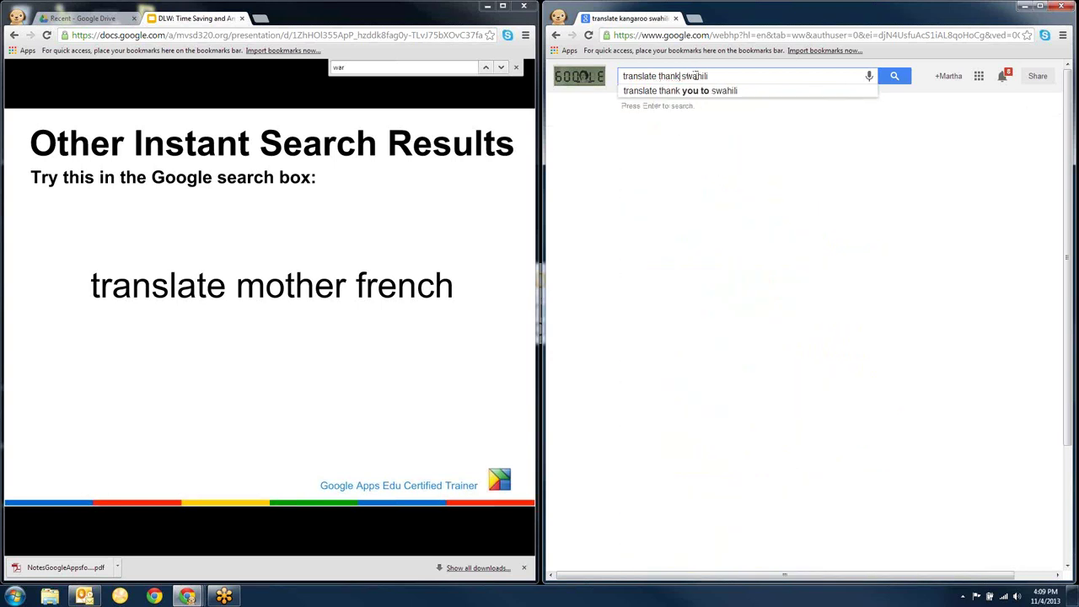
pyautogui.write('you')
pyautogui.press('Return')
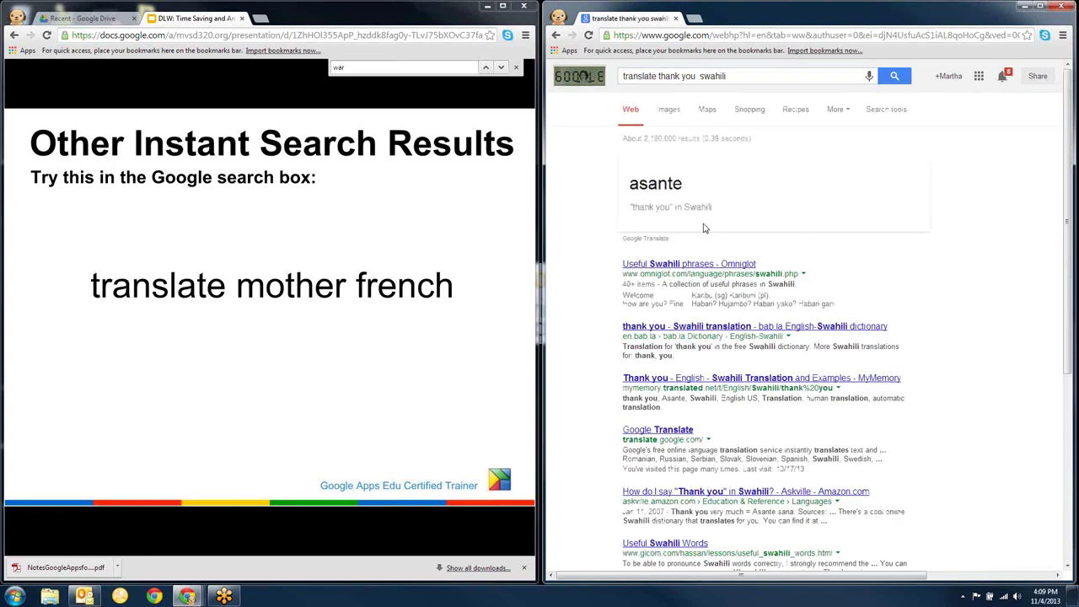
pyautogui.click(440, 348)
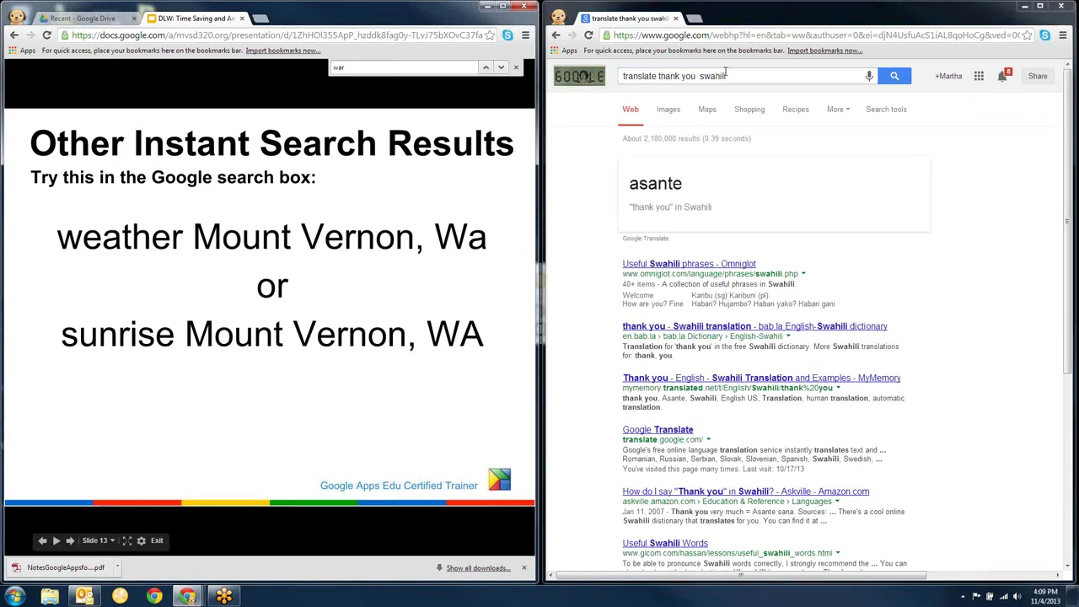
# Search 'weather mount vernon wa' from the autocomplete suggestions.
pyautogui.moveTo(727, 76); pyautogui.dragTo(594, 76)
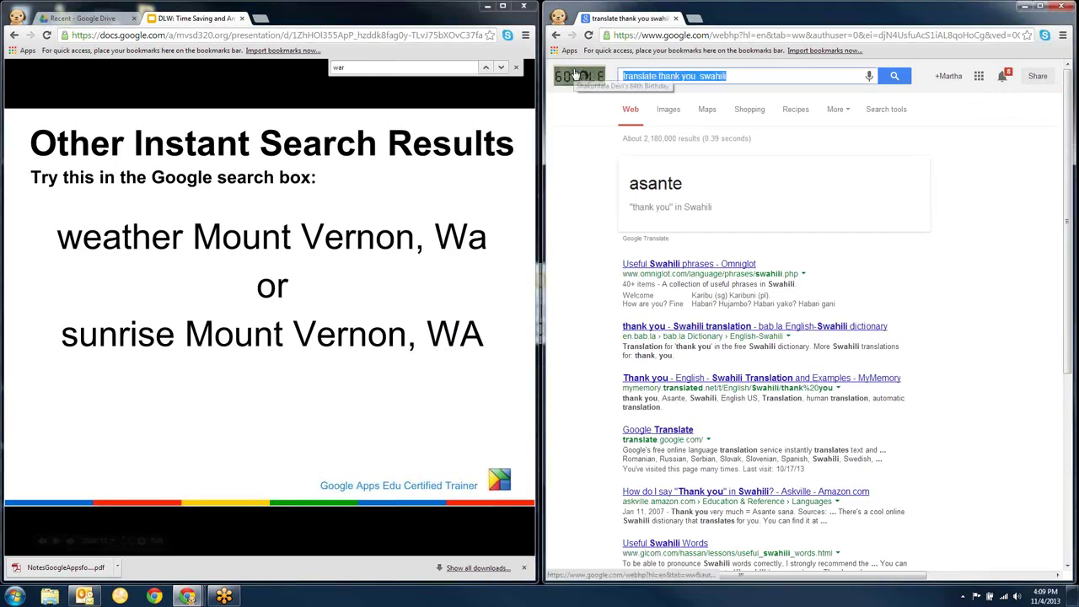
pyautogui.write('weather')
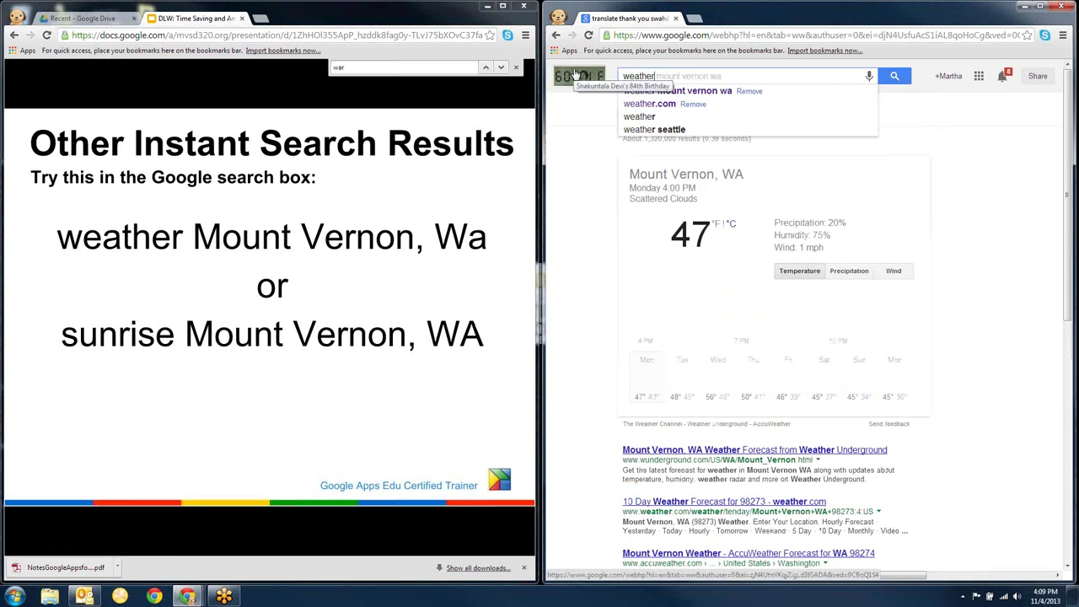
pyautogui.click(710, 90)
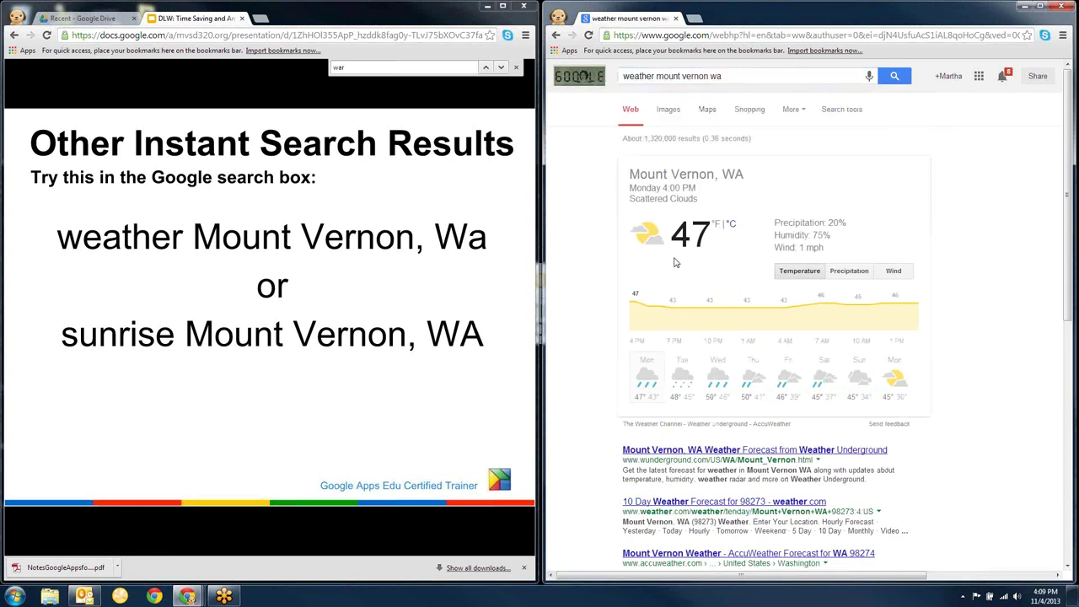
# Switch to 'weather nacogdoches' and chart the hourly wind speeds.
pyautogui.moveTo(735, 75); pyautogui.dragTo(621, 70)
pyautogui.write('weather')
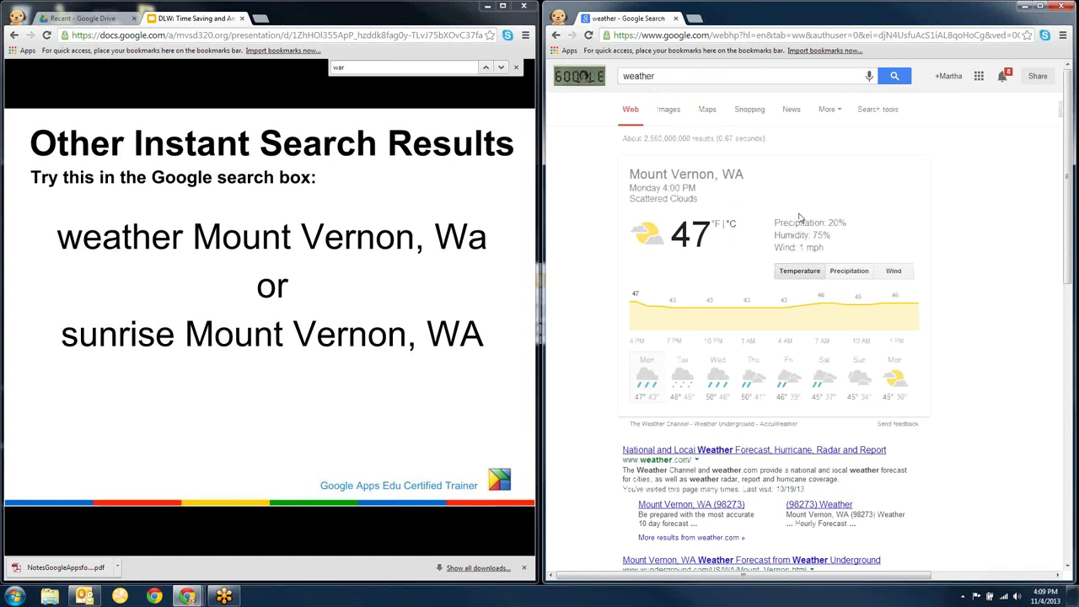
pyautogui.click(689, 73)
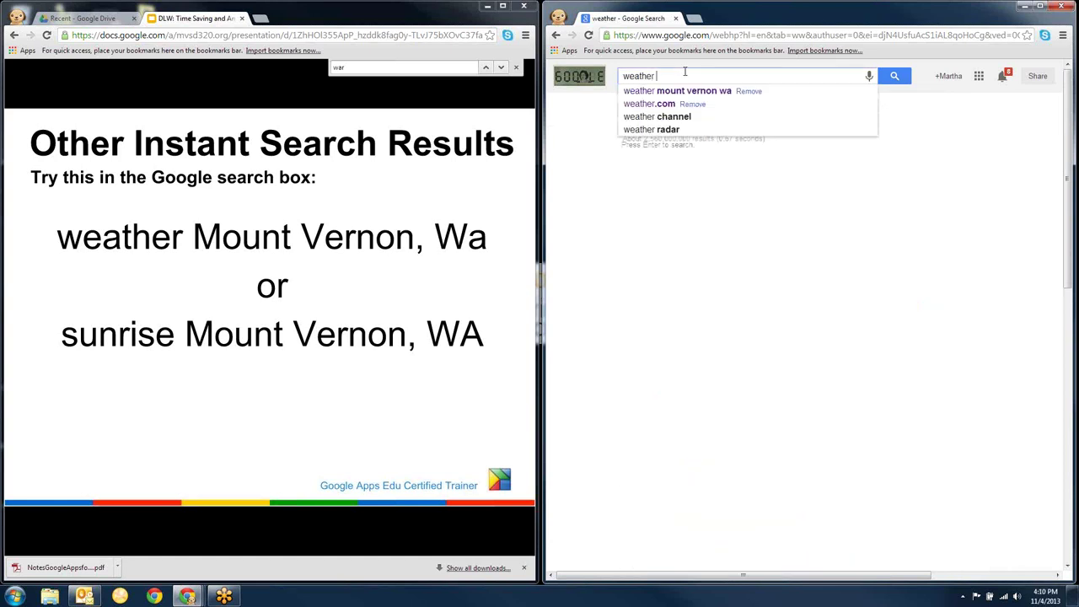
pyautogui.write('nac')
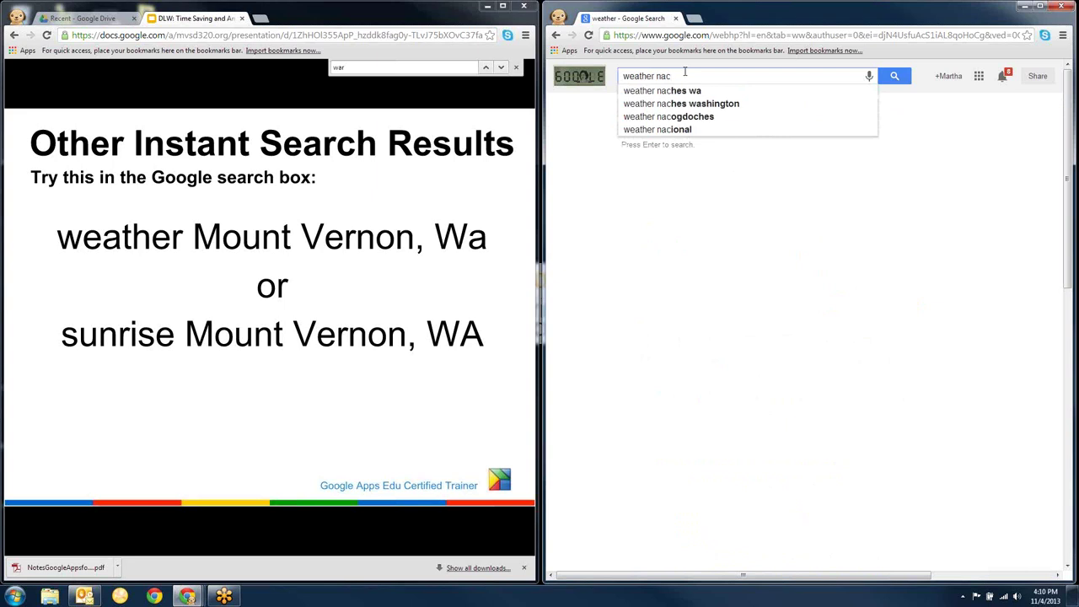
pyautogui.write('og')
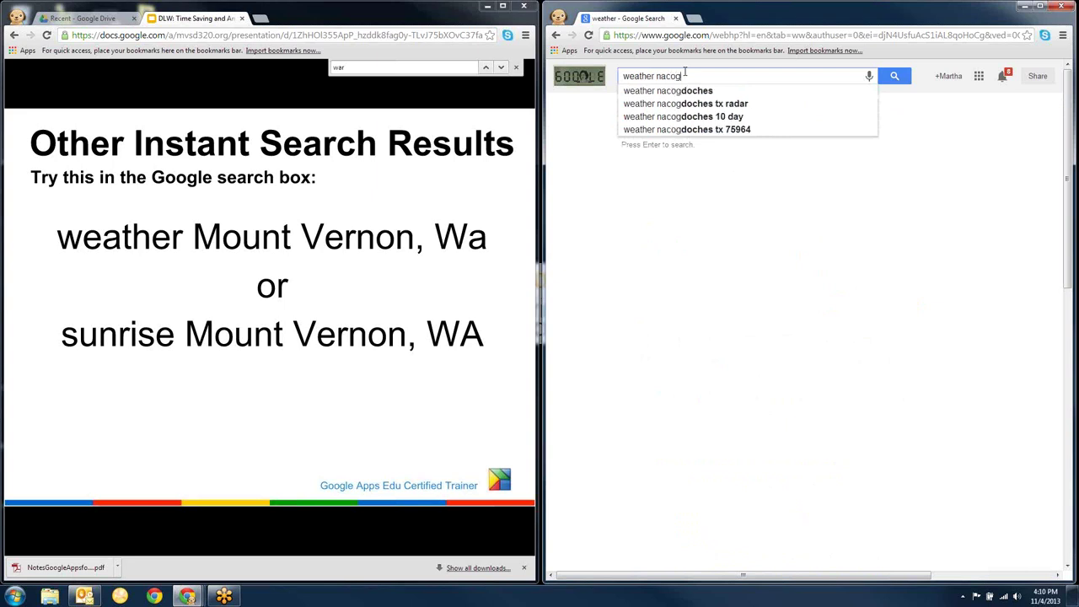
pyautogui.click(695, 92)
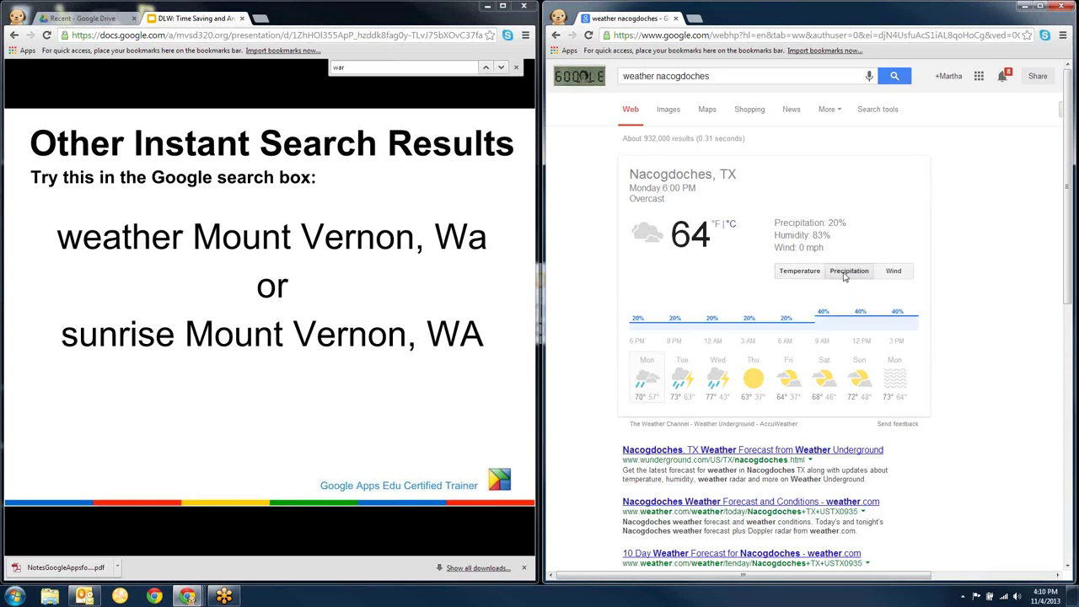
pyautogui.click(891, 272)
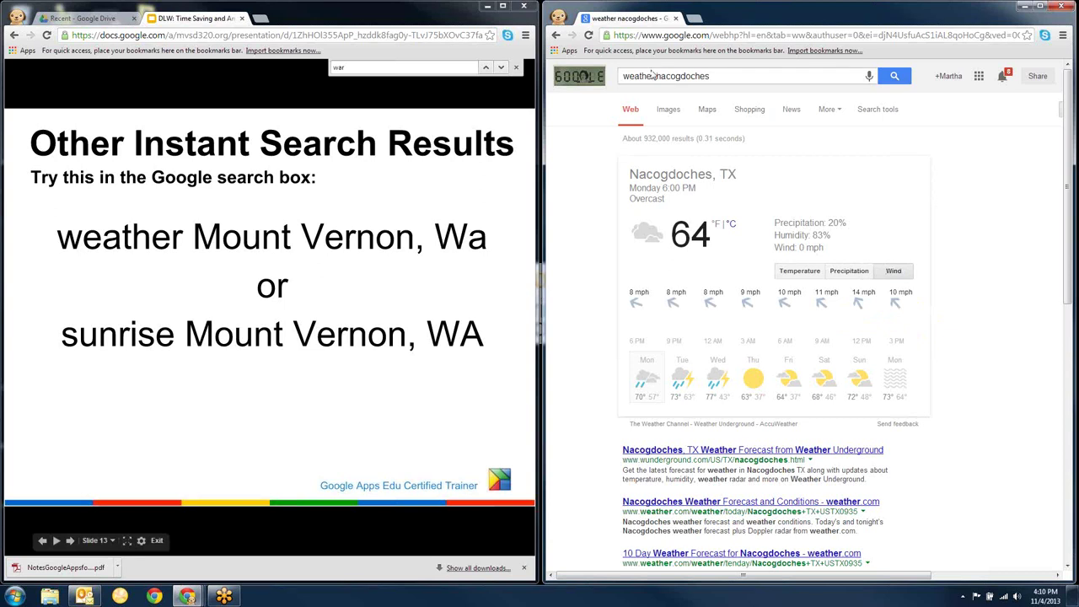
# Search sunrise times for Nacogdoches and then for Mount Vernon WA.
pyautogui.moveTo(656, 76); pyautogui.dragTo(618, 76)
pyautogui.write('sunri')
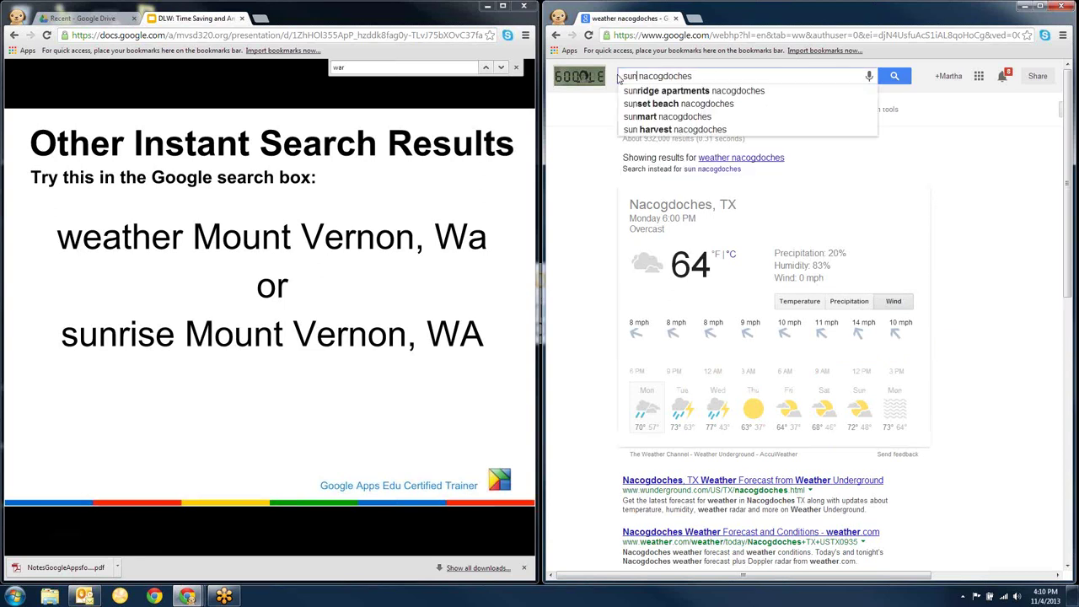
pyautogui.write('se')
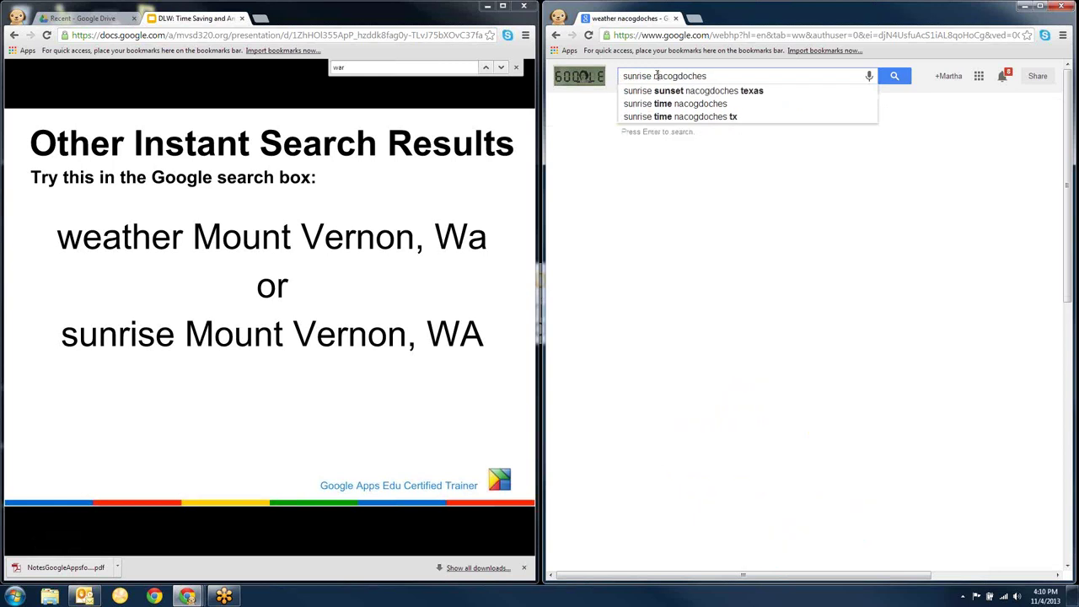
pyautogui.moveTo(655, 76); pyautogui.dragTo(717, 76)
pyautogui.press('Return')
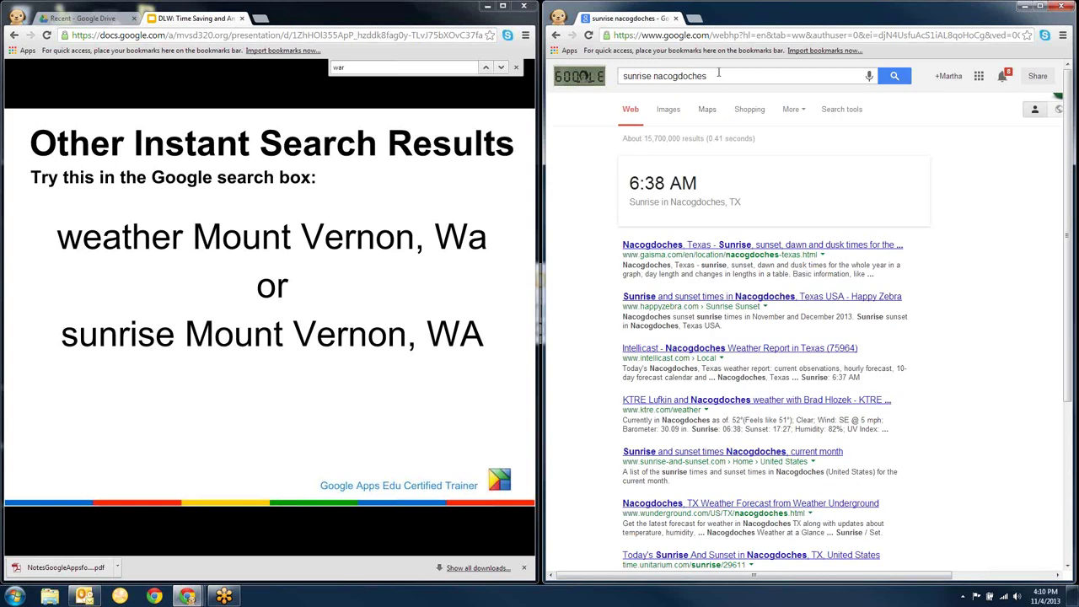
pyautogui.moveTo(711, 74); pyautogui.dragTo(654, 76)
pyautogui.press('BackSpace')
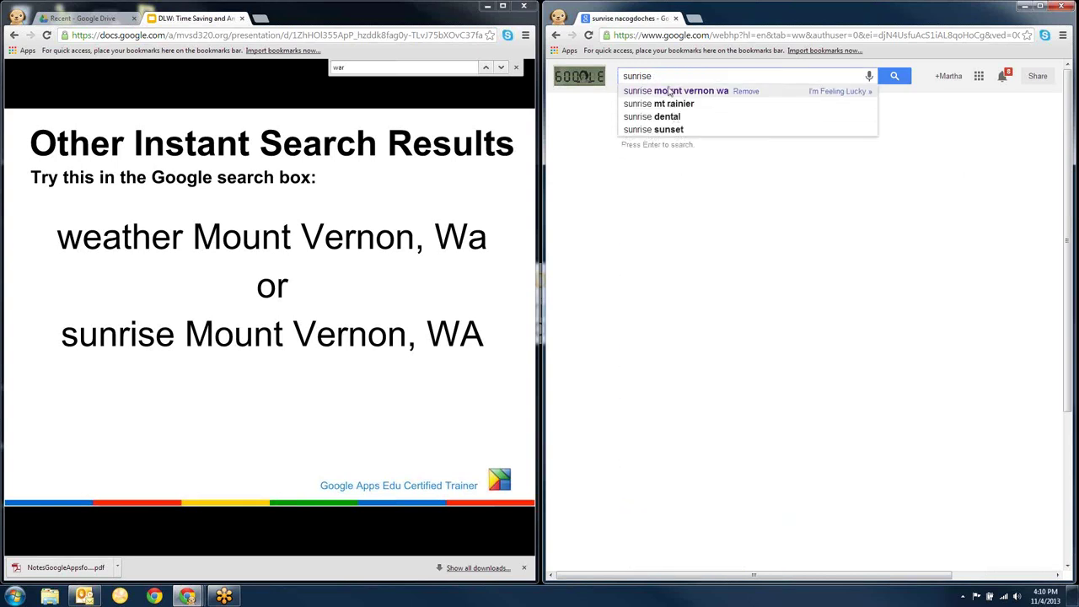
pyautogui.click(669, 93)
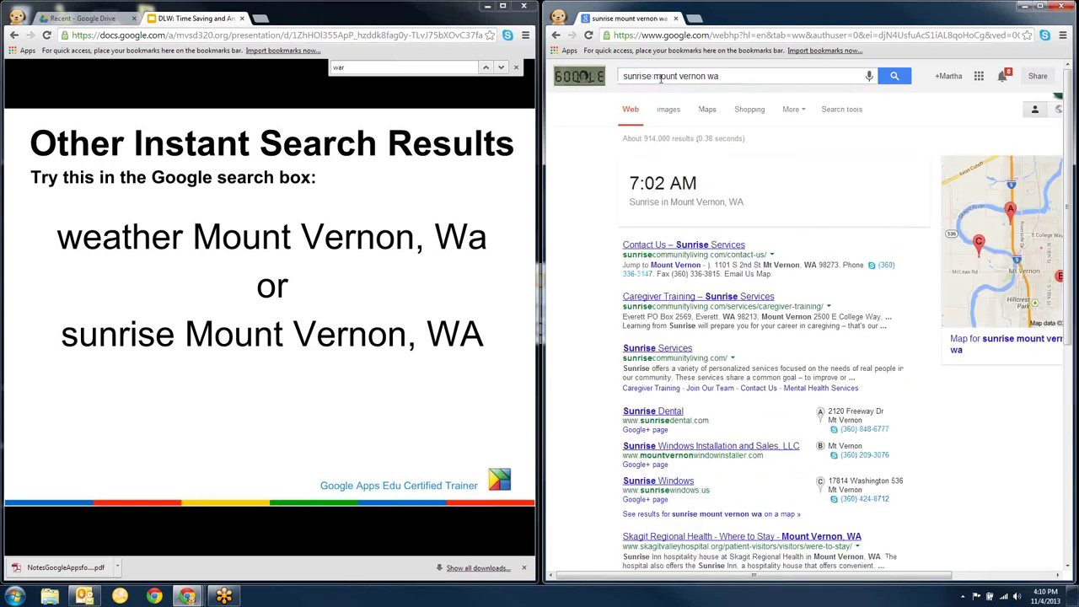
# Search 'sunset mount vernon wa' for the 4:44 PM sunset, then advance to the 'time Jakarta' slide.
pyautogui.moveTo(651, 76); pyautogui.dragTo(608, 75)
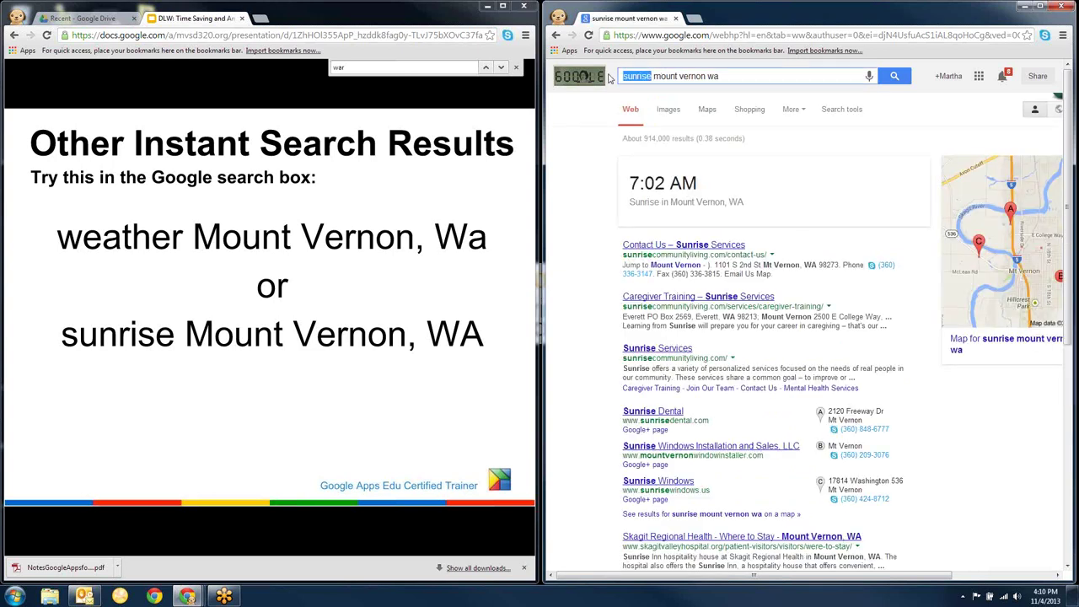
pyautogui.write('sunset')
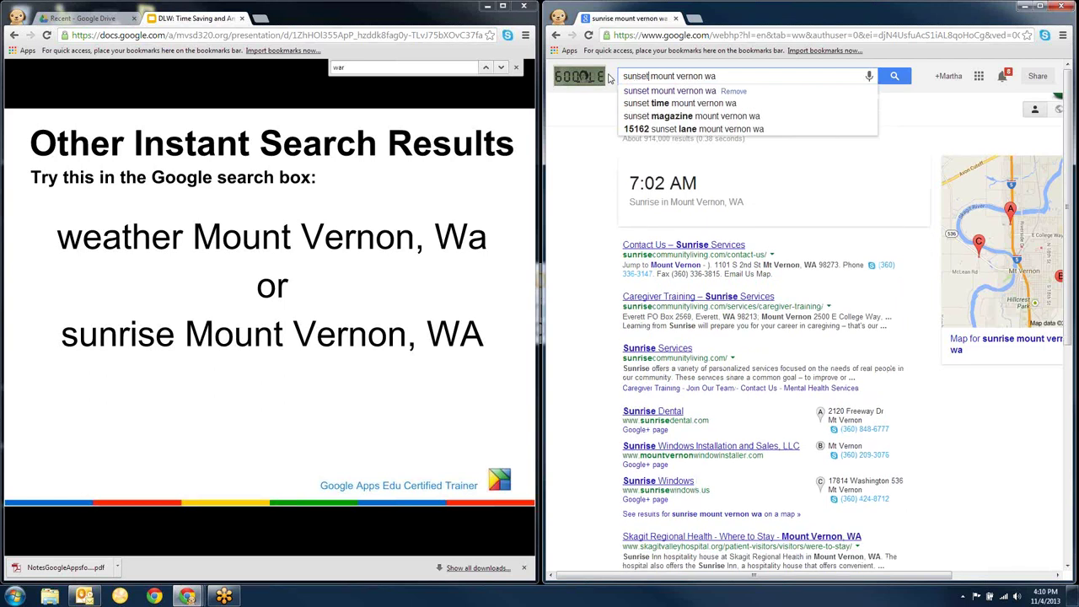
pyautogui.press('Return')
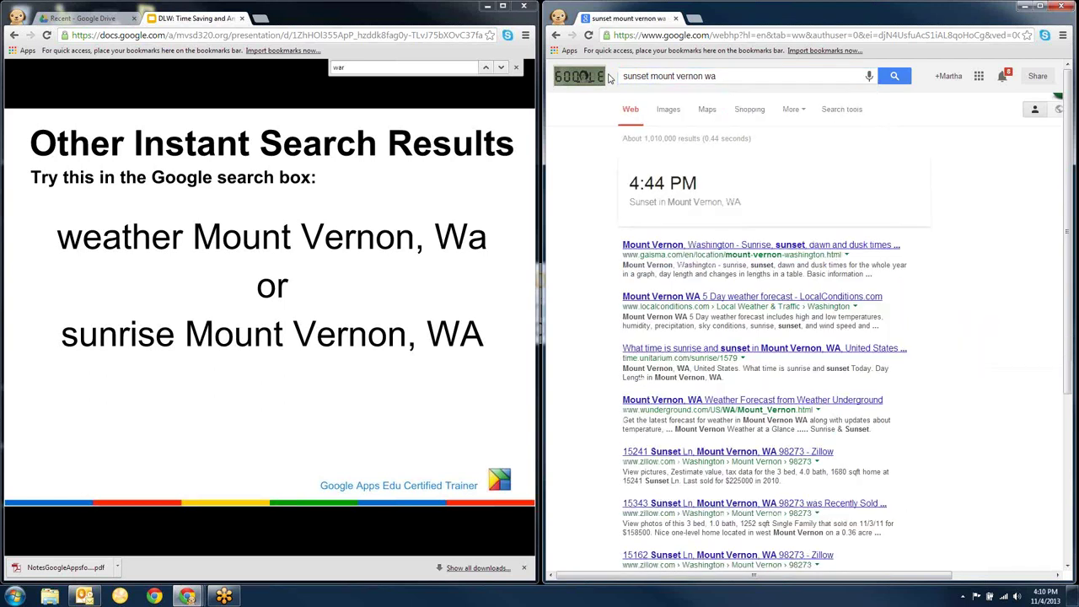
pyautogui.click(408, 208)
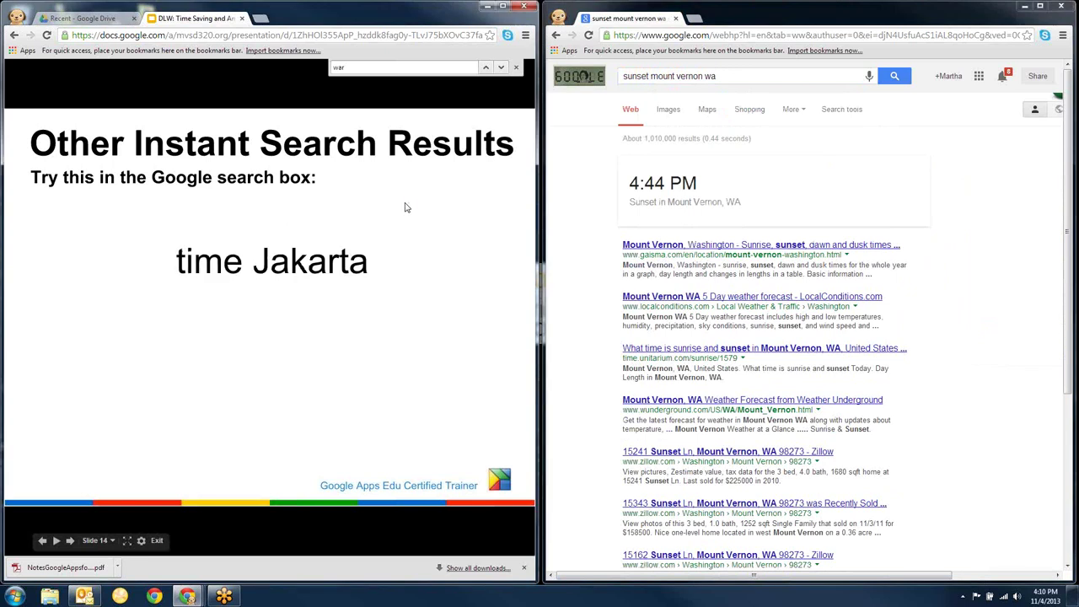
# Search 'time jakarta' to show 7:10 AM there, then advance to the movies slide.
pyautogui.moveTo(745, 75); pyautogui.dragTo(566, 76)
pyautogui.write('time')
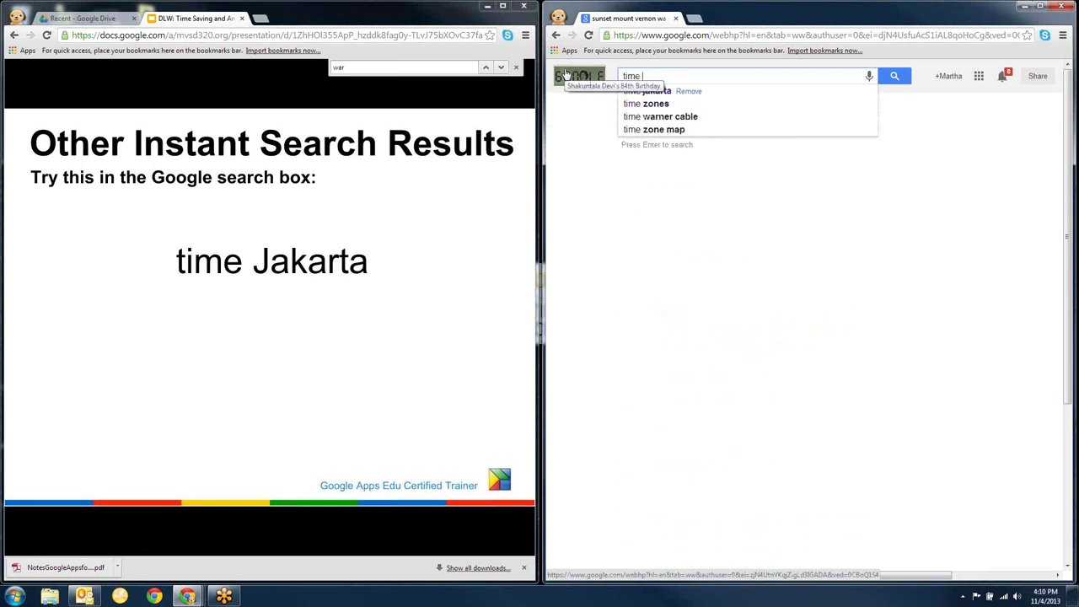
pyautogui.click(662, 91)
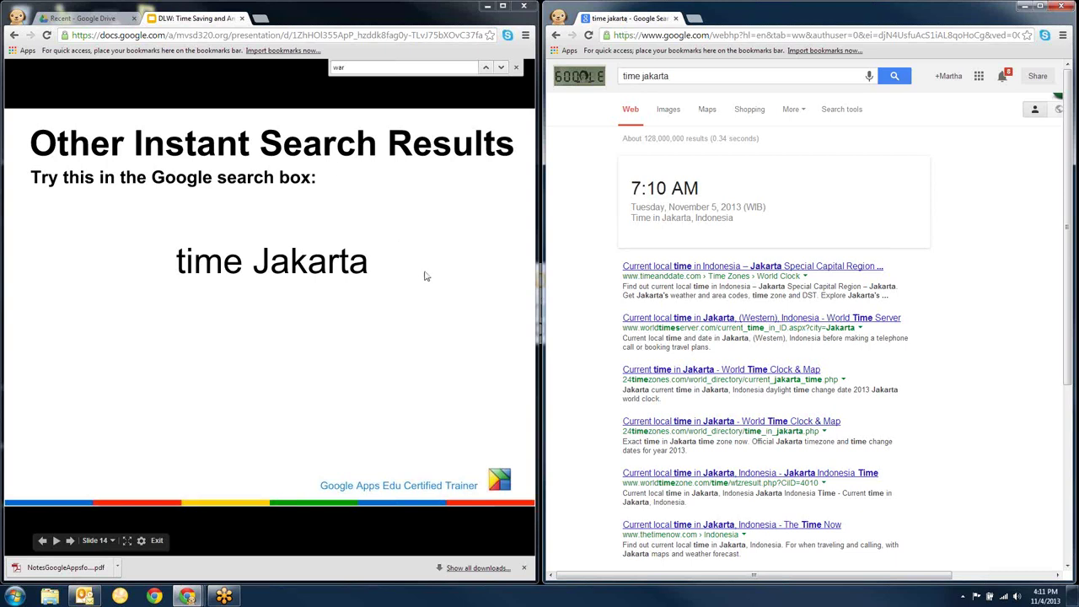
pyautogui.click(383, 274)
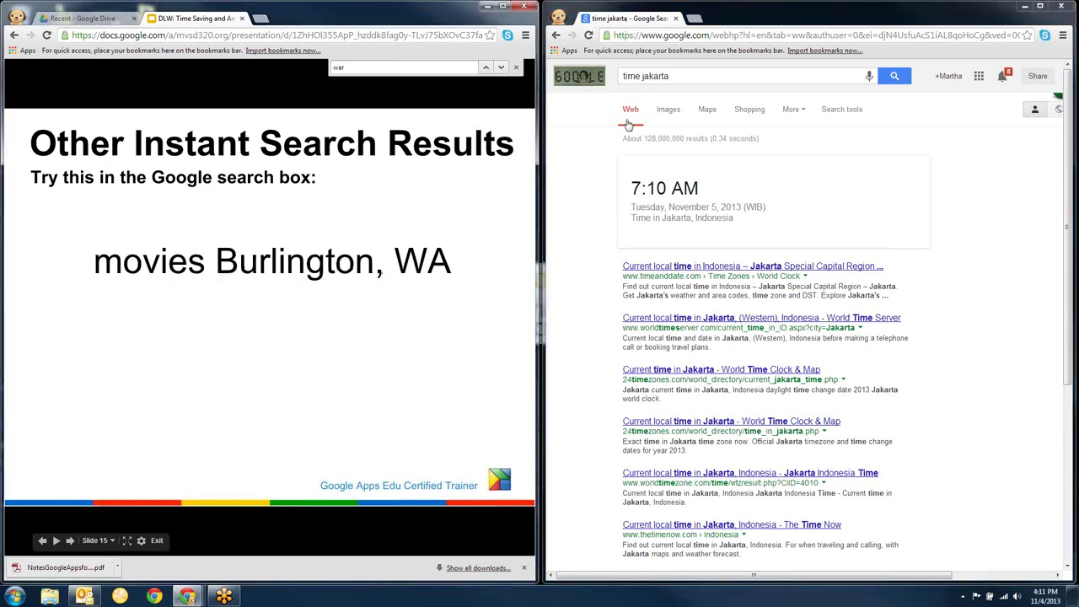
# Search 'movies burlington wa' for nearby theaters and showtimes, then advance to slide 16.
pyautogui.moveTo(669, 82); pyautogui.dragTo(620, 77)
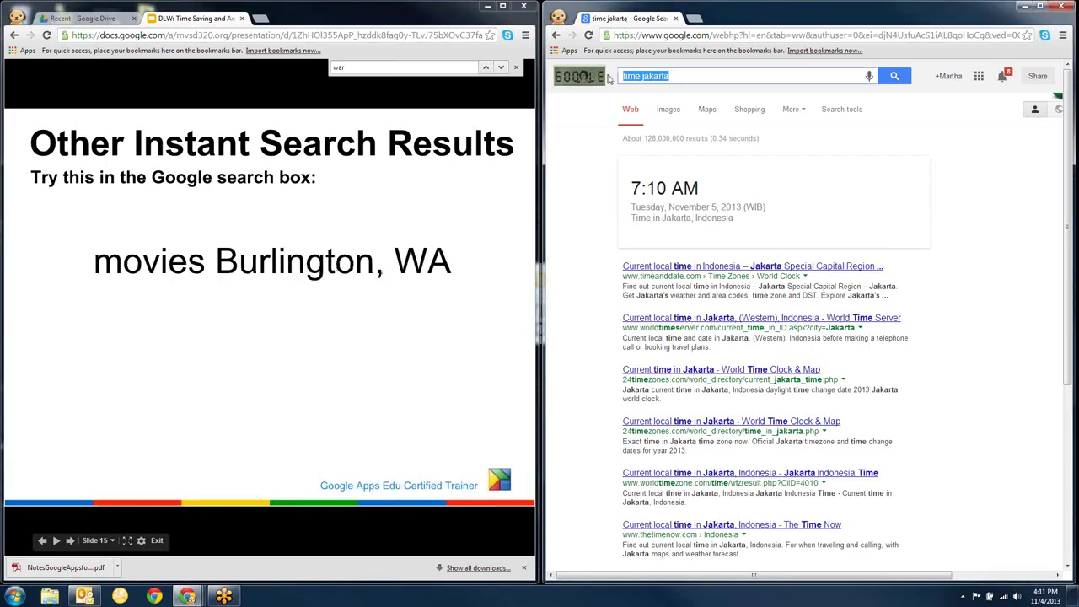
pyautogui.write('mo')
pyautogui.press('BackSpace')
pyautogui.write('ovies')
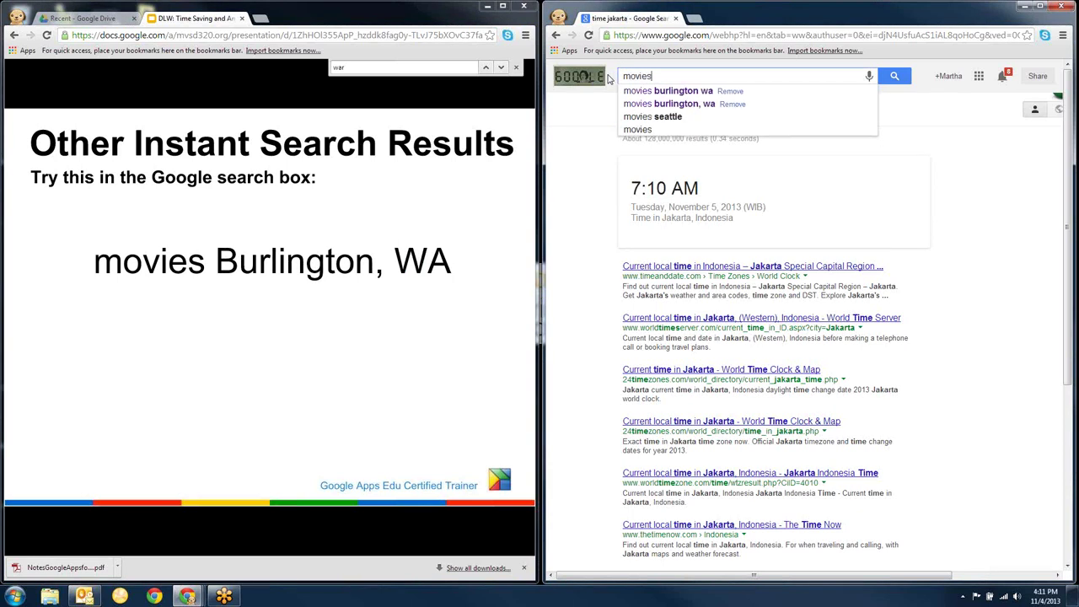
pyautogui.click(638, 91)
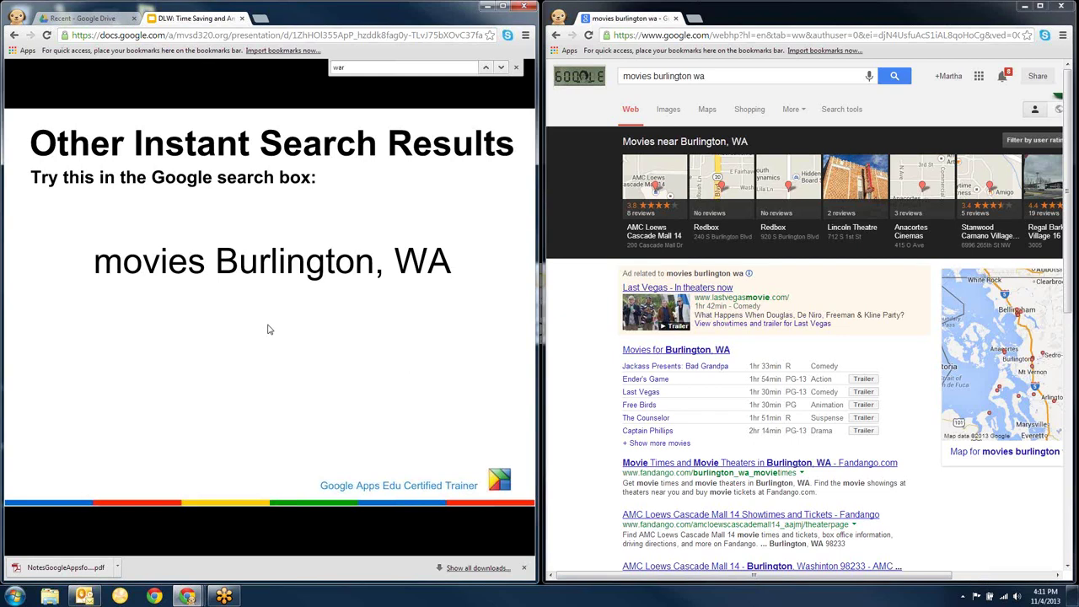
pyautogui.click(268, 330)
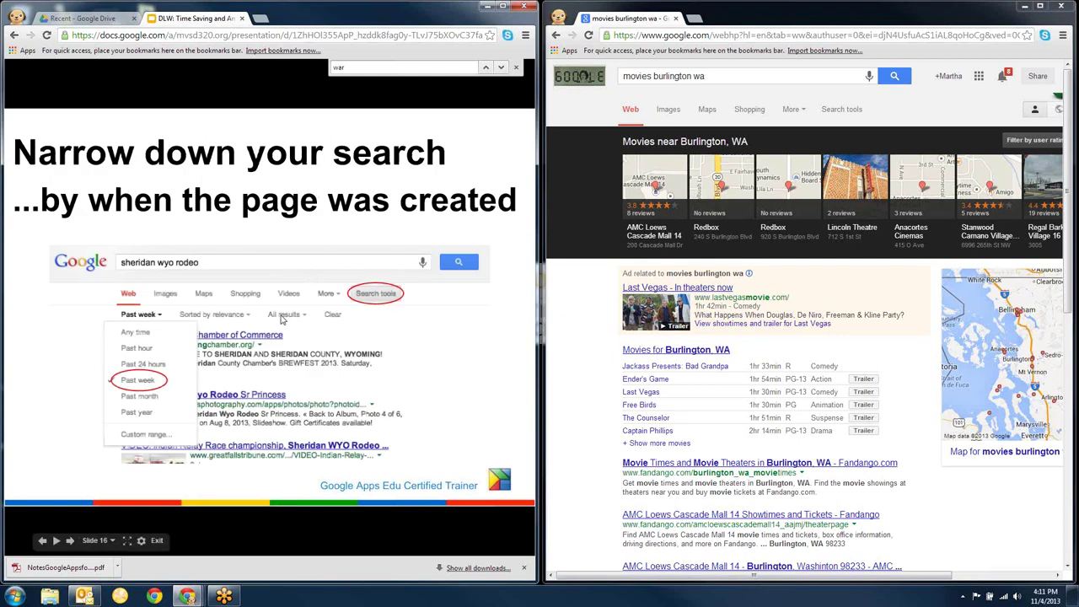
# Replace the movie query with the suggested 'i5 skagit bridge' search.
pyautogui.click(675, 34)
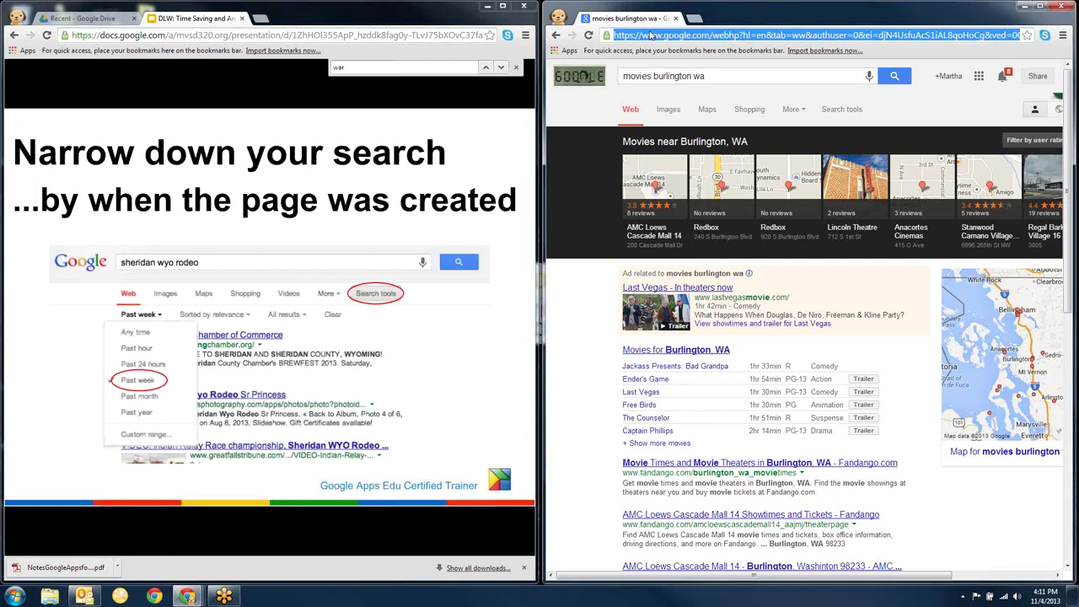
pyautogui.click(678, 74)
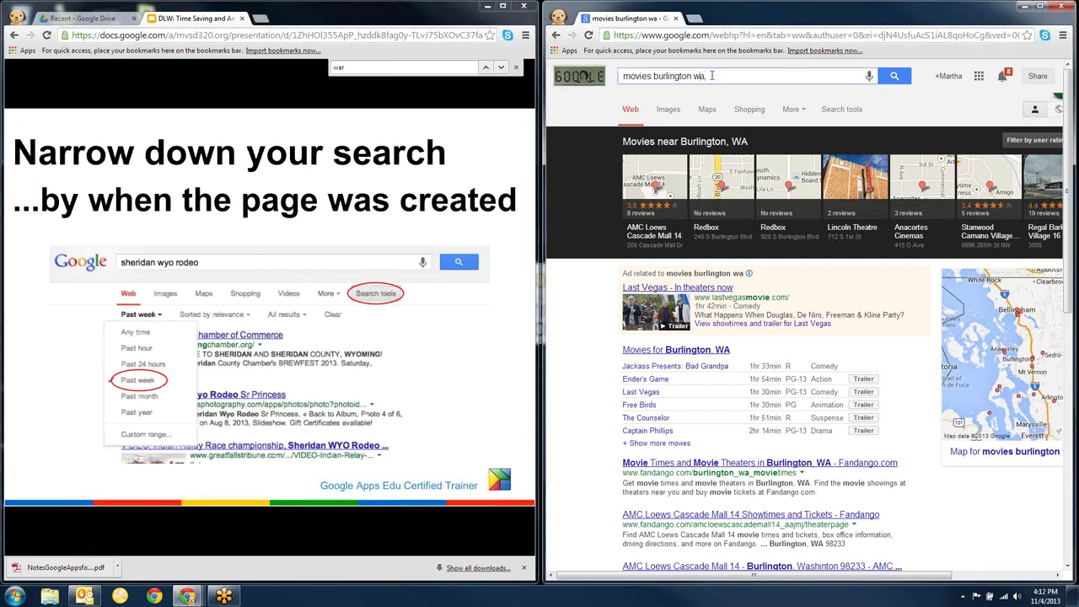
pyautogui.moveTo(699, 75); pyautogui.dragTo(622, 76)
pyautogui.write('i')
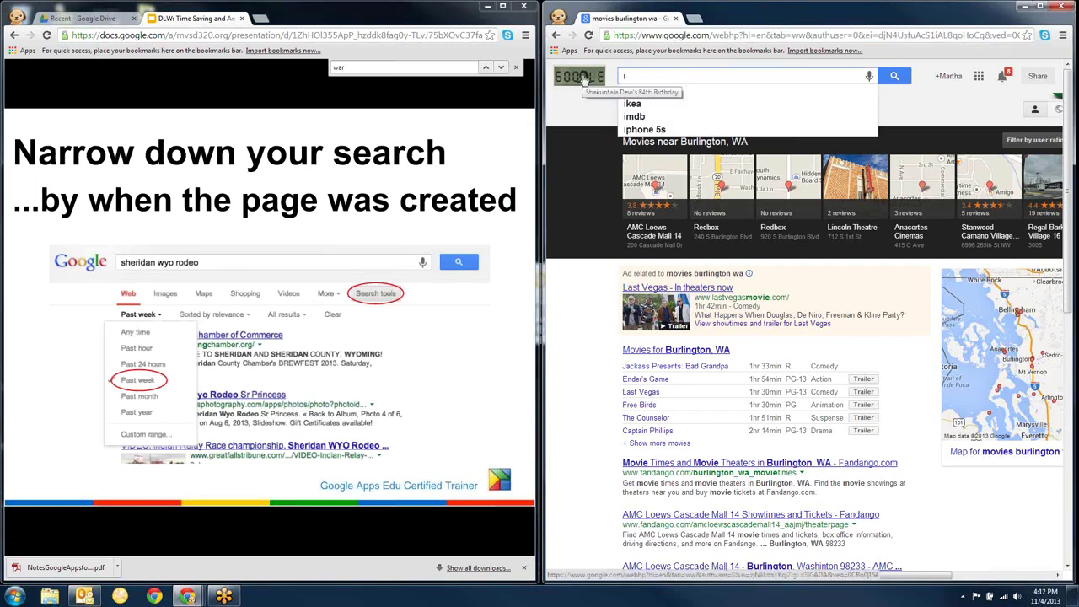
pyautogui.write('5')
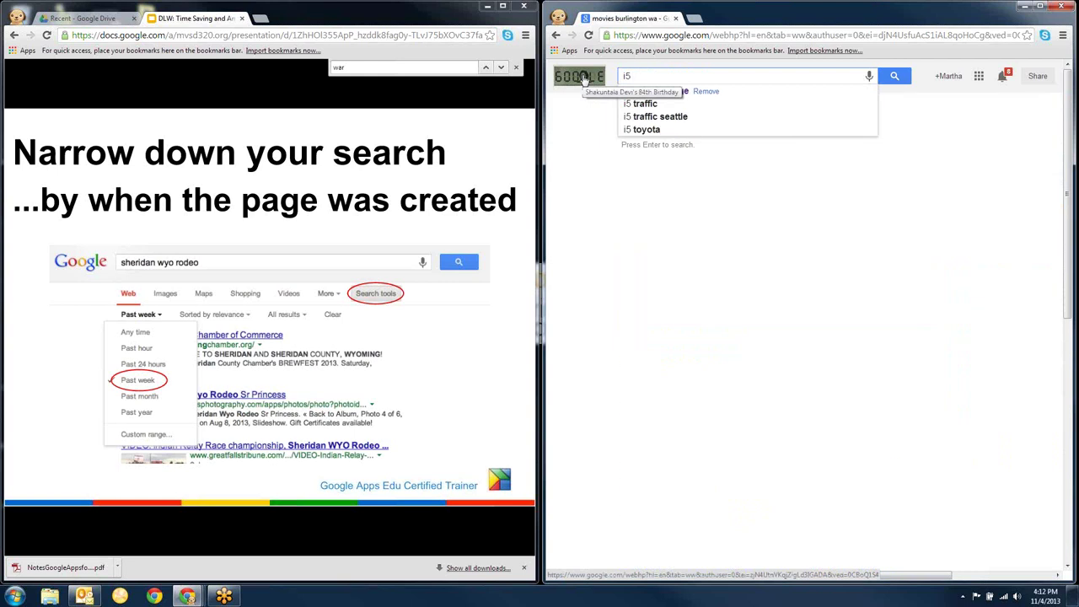
pyautogui.click(670, 92)
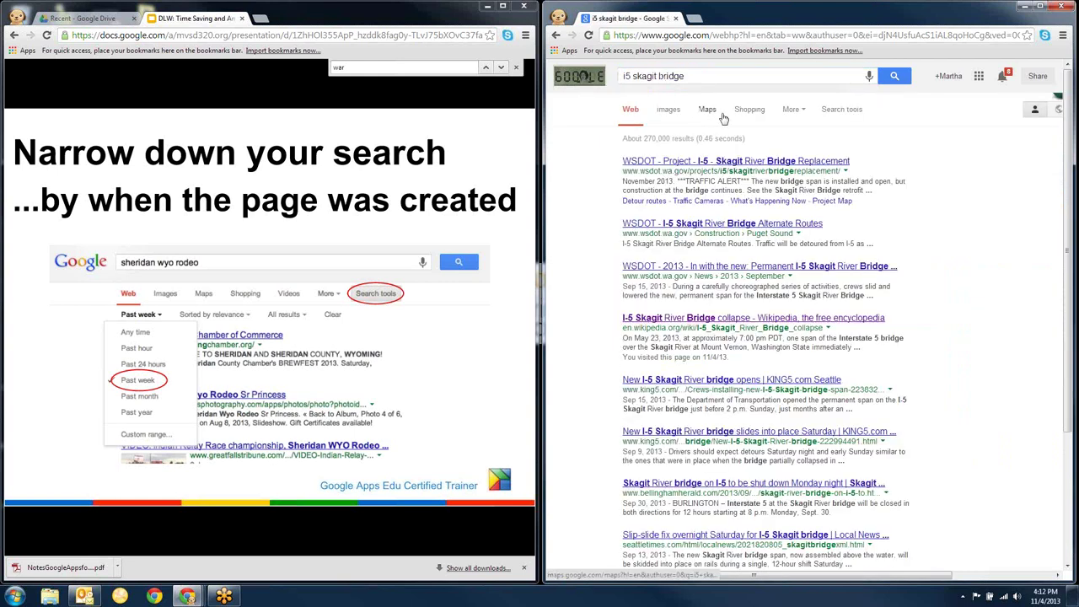
# Show the search tools and limit the results to the past week.
pyautogui.click(853, 114)
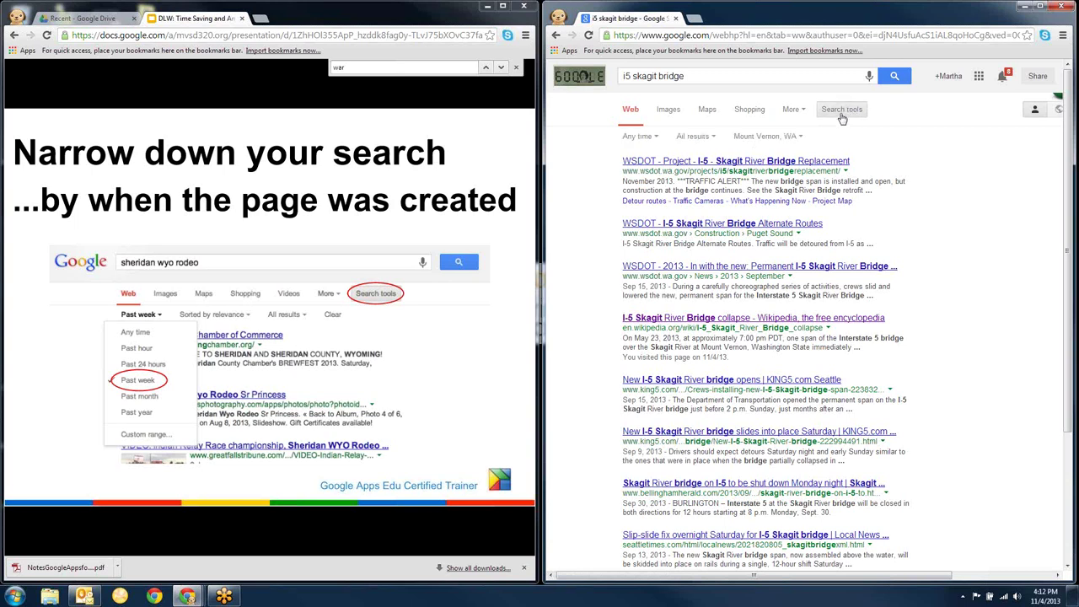
pyautogui.click(654, 138)
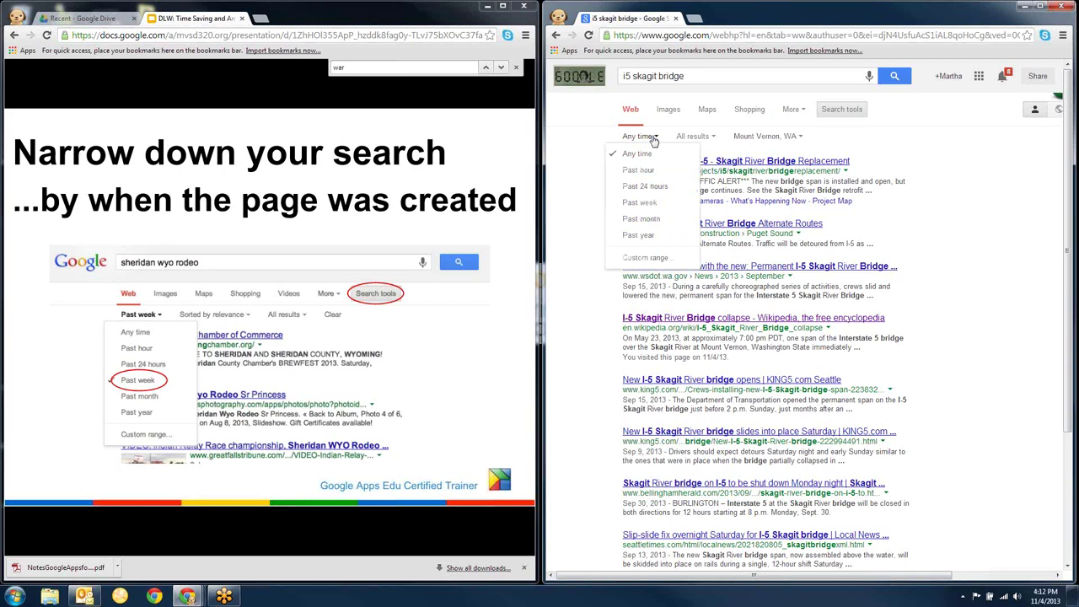
pyautogui.click(648, 208)
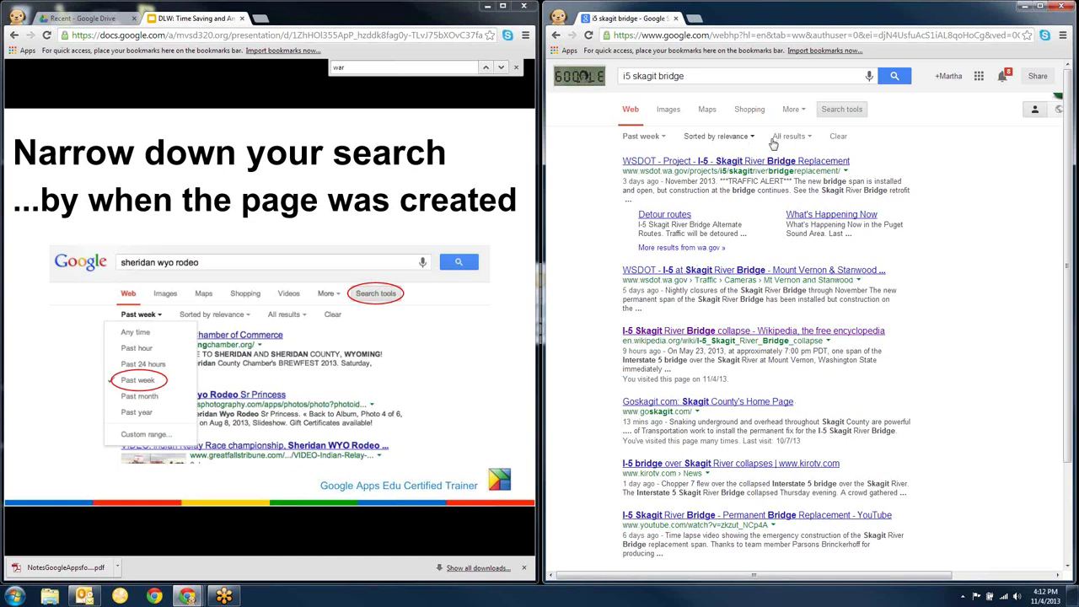
# Sort the past-week results by date, newest first.
pyautogui.click(659, 138)
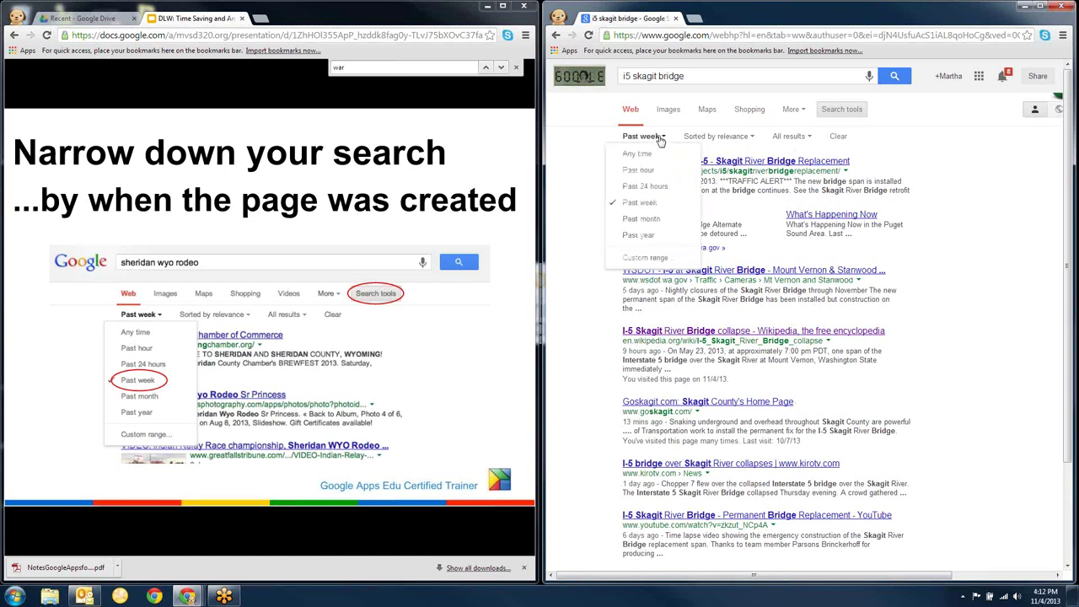
pyautogui.click(723, 138)
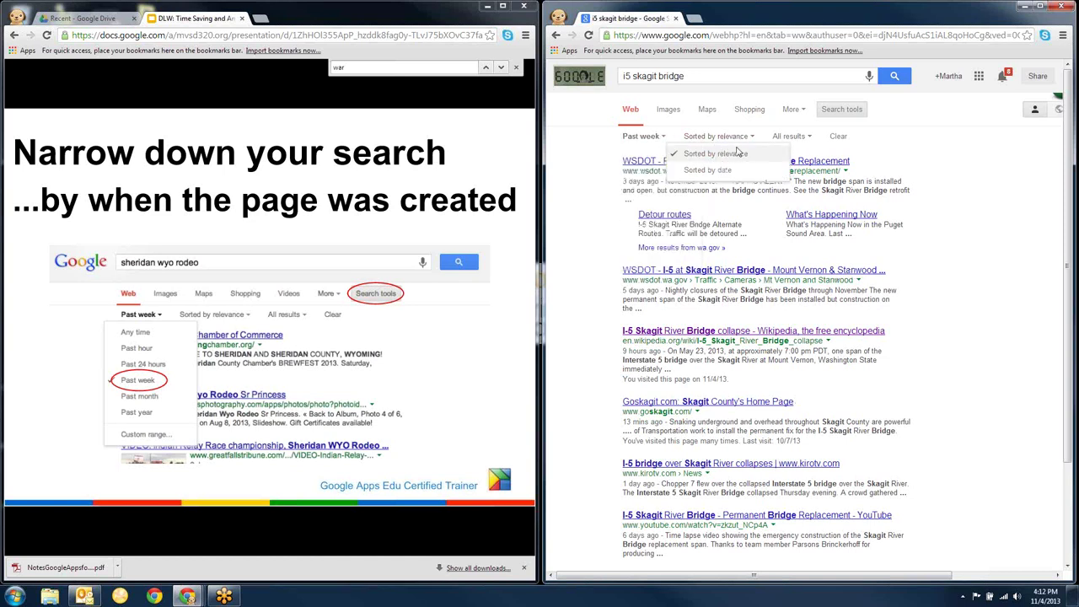
pyautogui.click(713, 170)
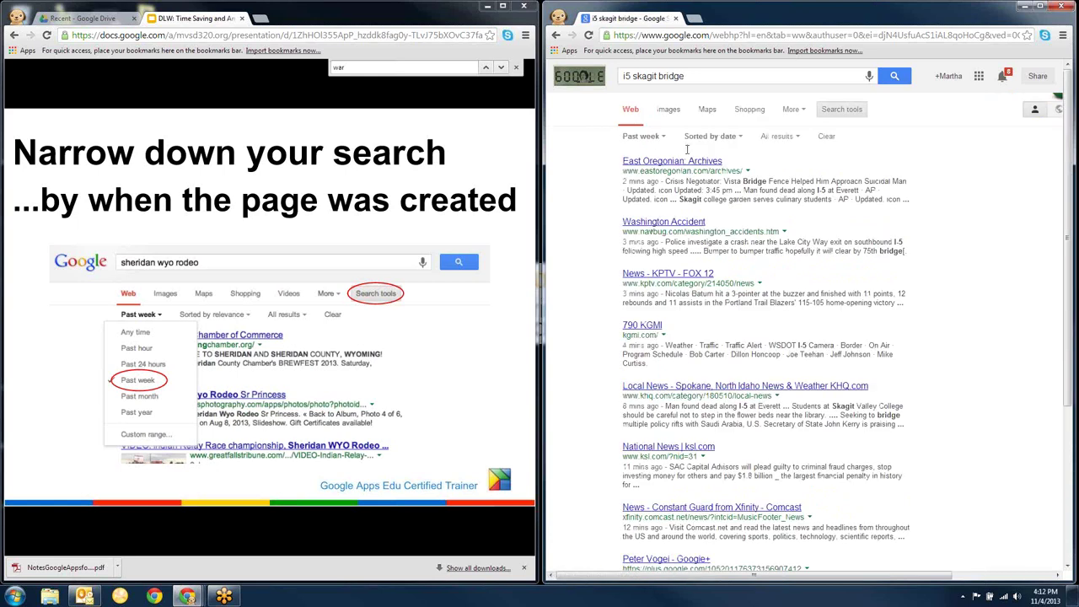
pyautogui.click(734, 140)
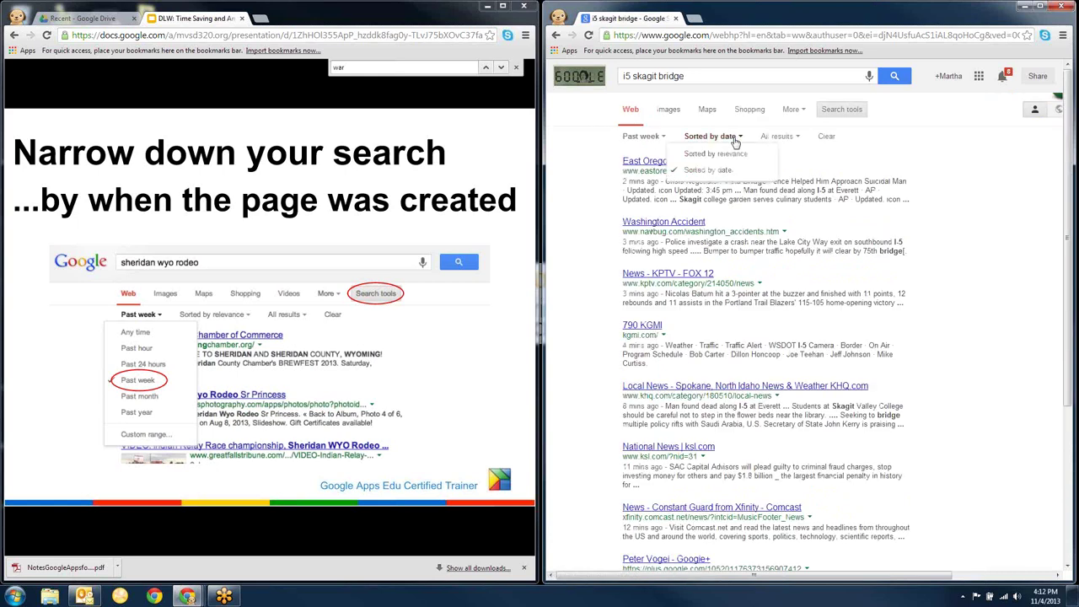
pyautogui.click(777, 137)
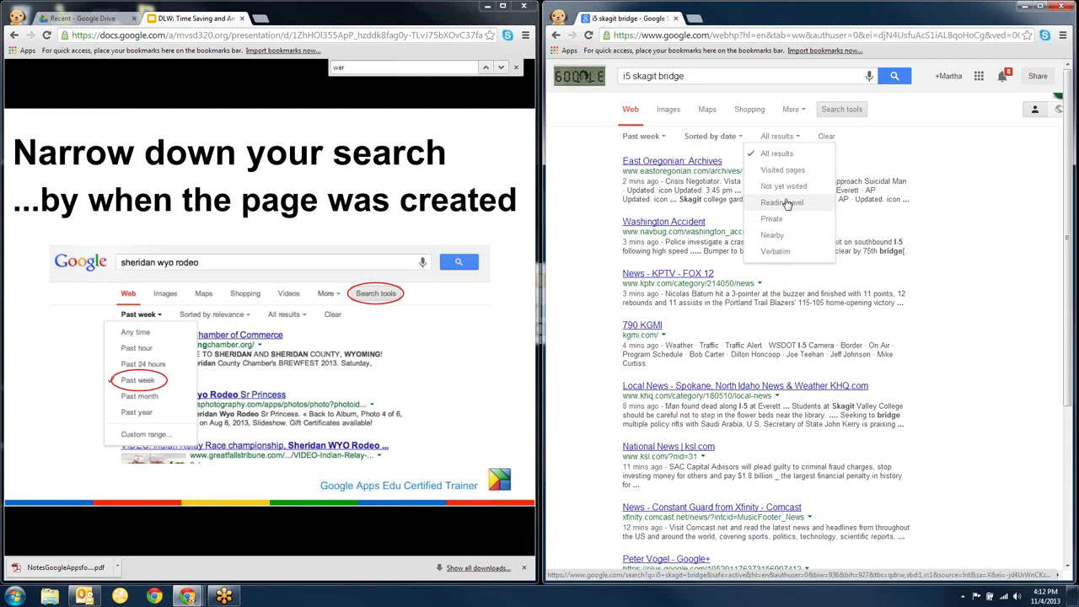
# Filter by reading level, trying Basic and Advanced before settling on Intermediate (72%).
pyautogui.click(786, 205)
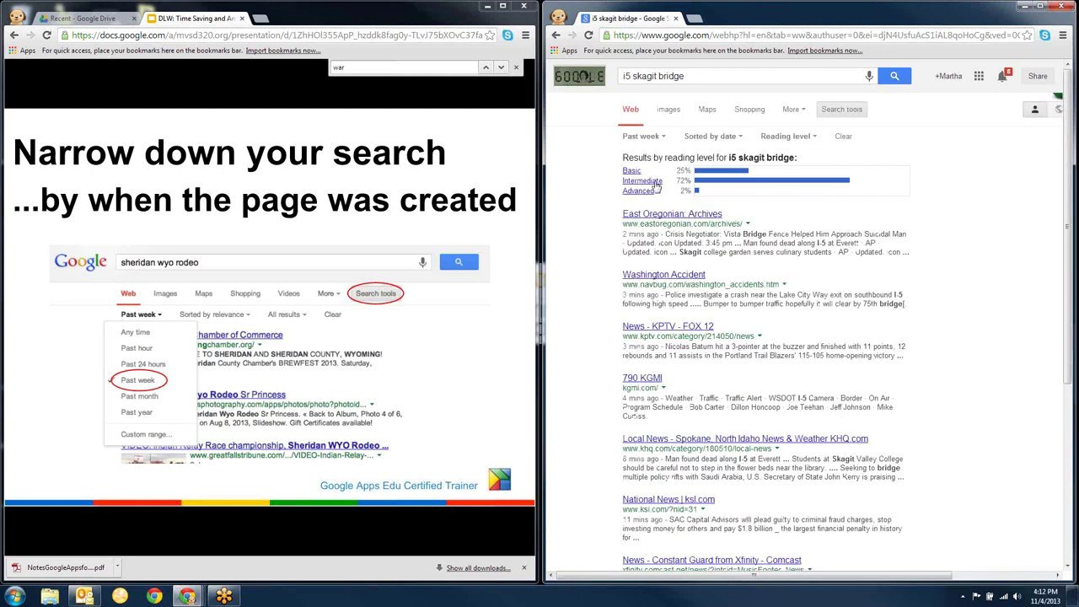
pyautogui.click(635, 171)
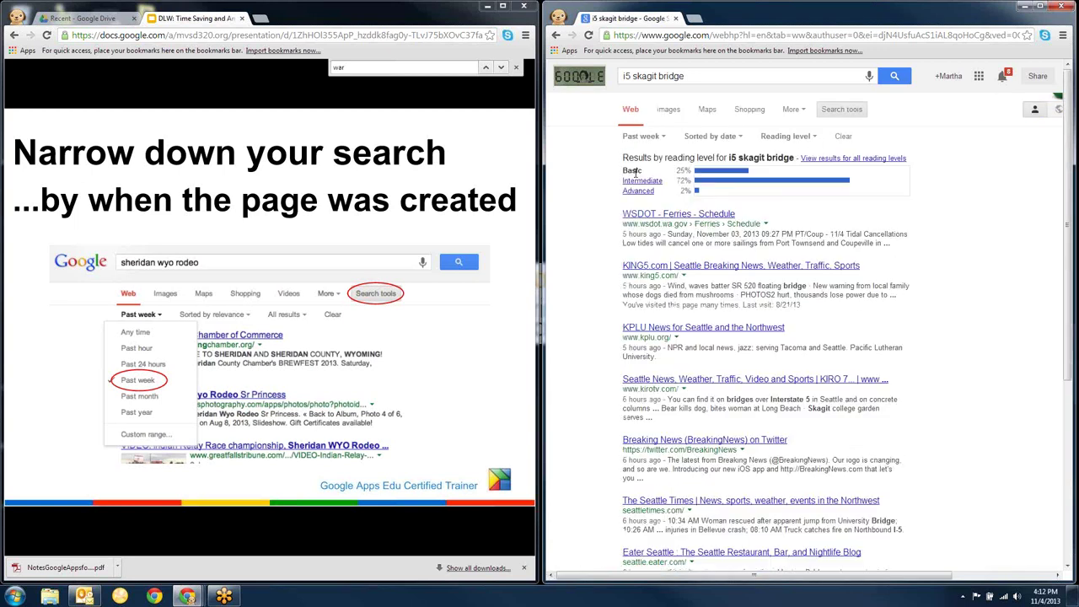
pyautogui.click(645, 191)
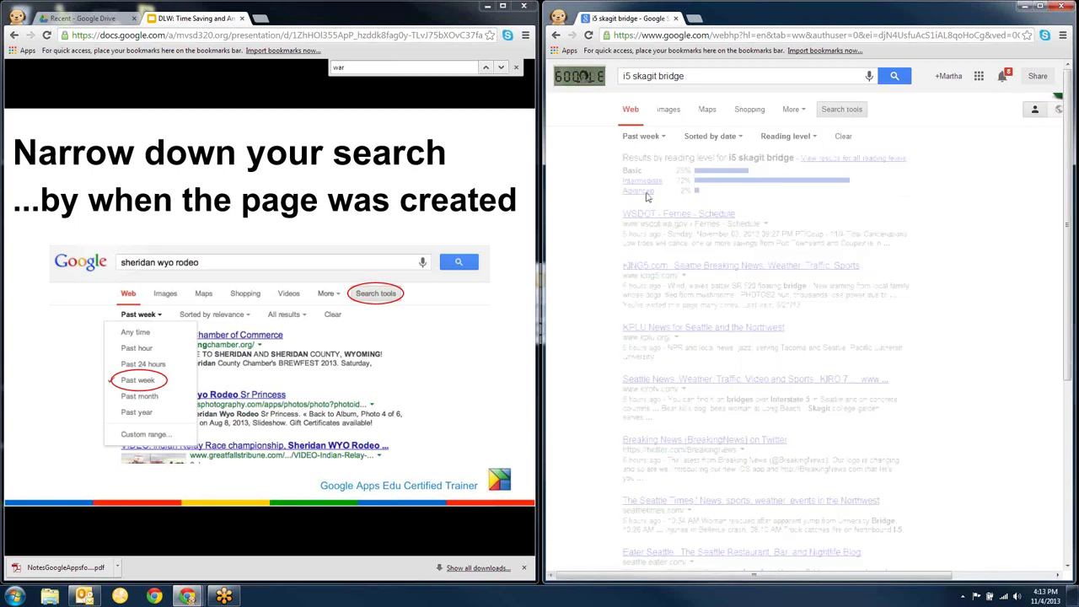
pyautogui.click(656, 183)
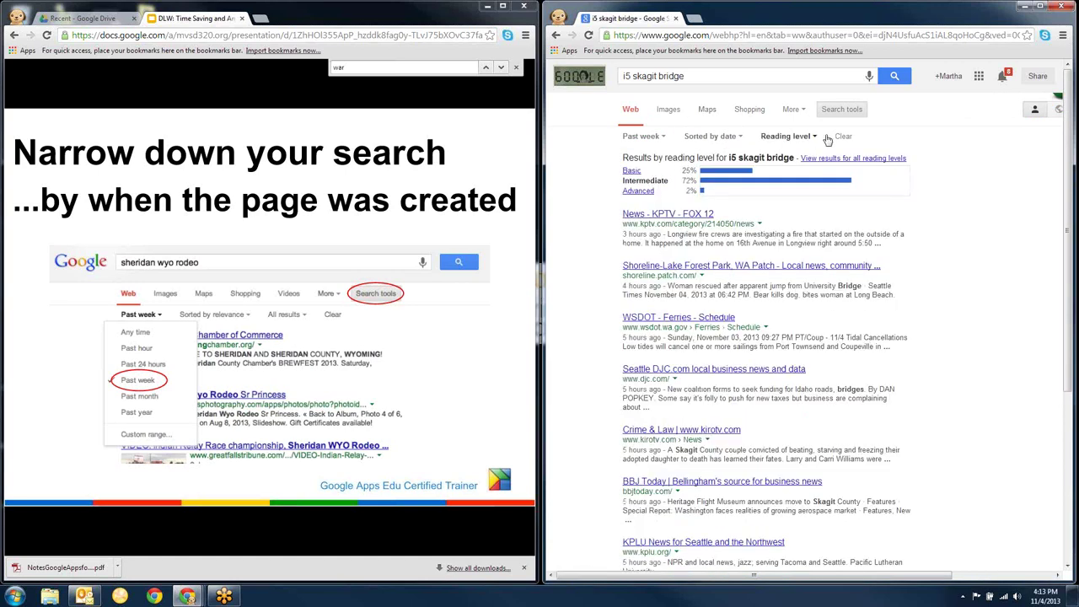
pyautogui.click(657, 137)
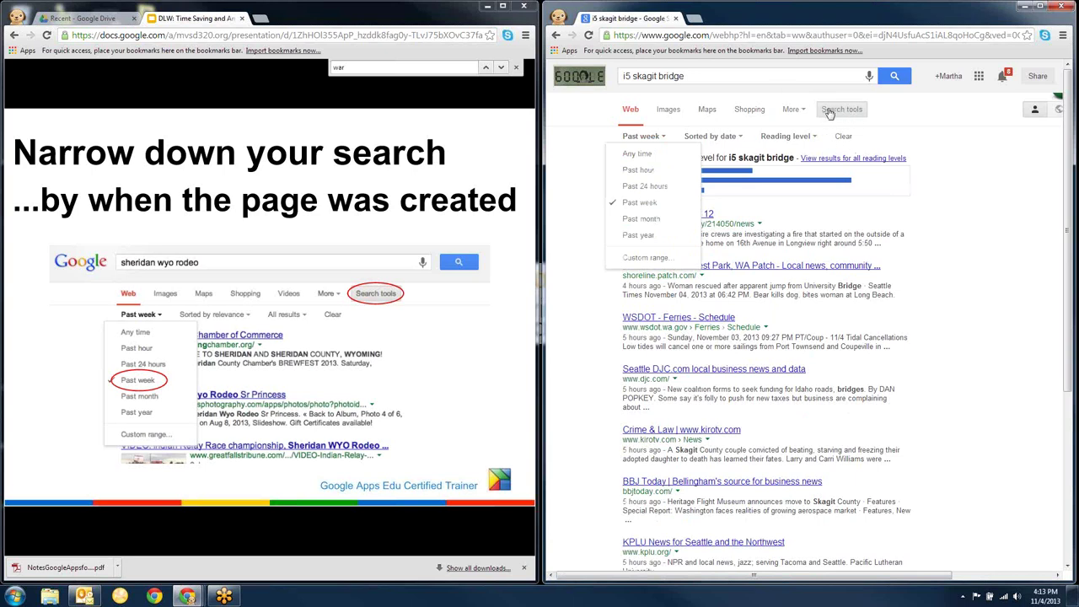
# Try Past hour, which returns nothing, then switch the time range to Past 24 hours.
pyautogui.click(638, 170)
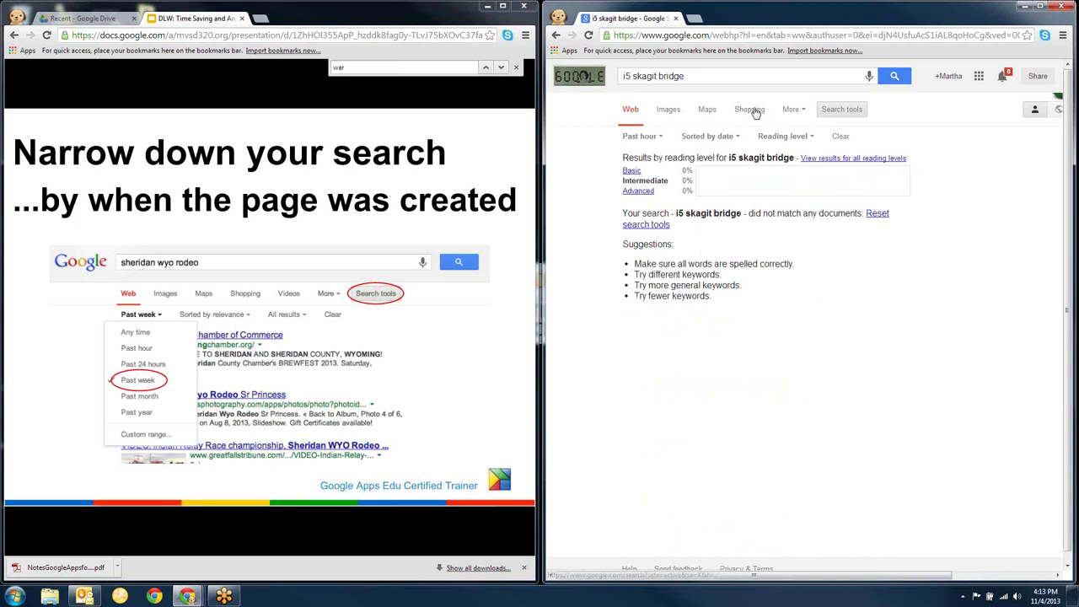
pyautogui.click(656, 136)
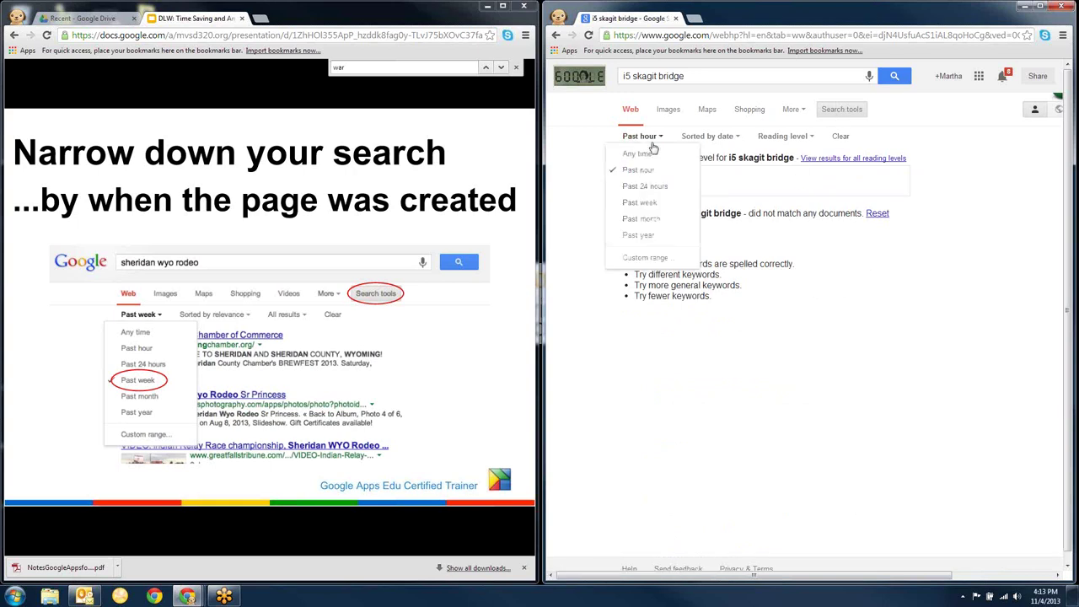
pyautogui.click(650, 193)
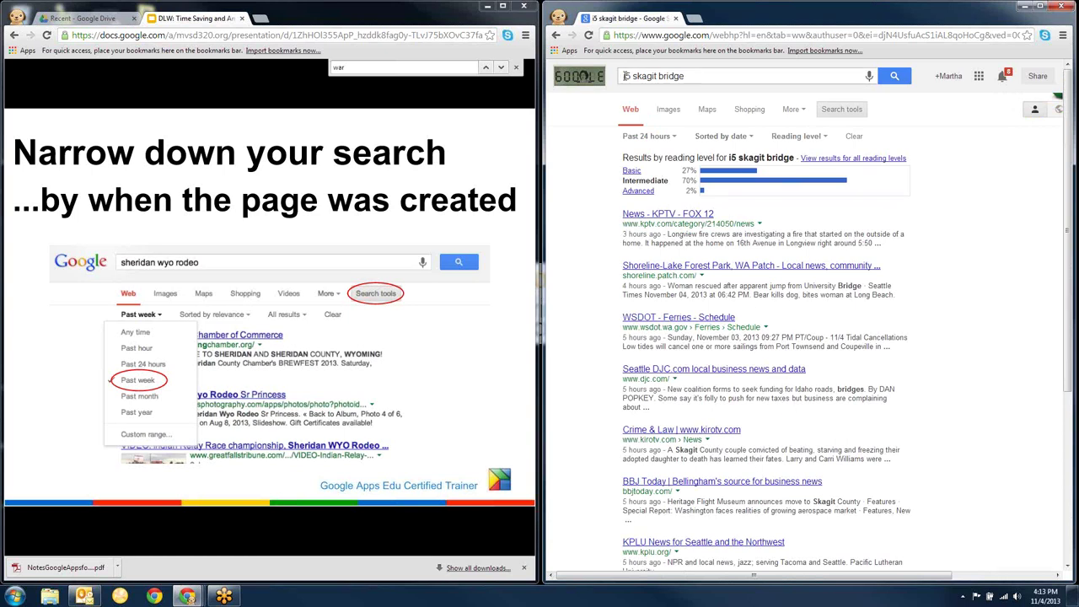
# Wrap the query in quotes to search the exact phrase 'i5 skagit bridge'.
pyautogui.write("'")
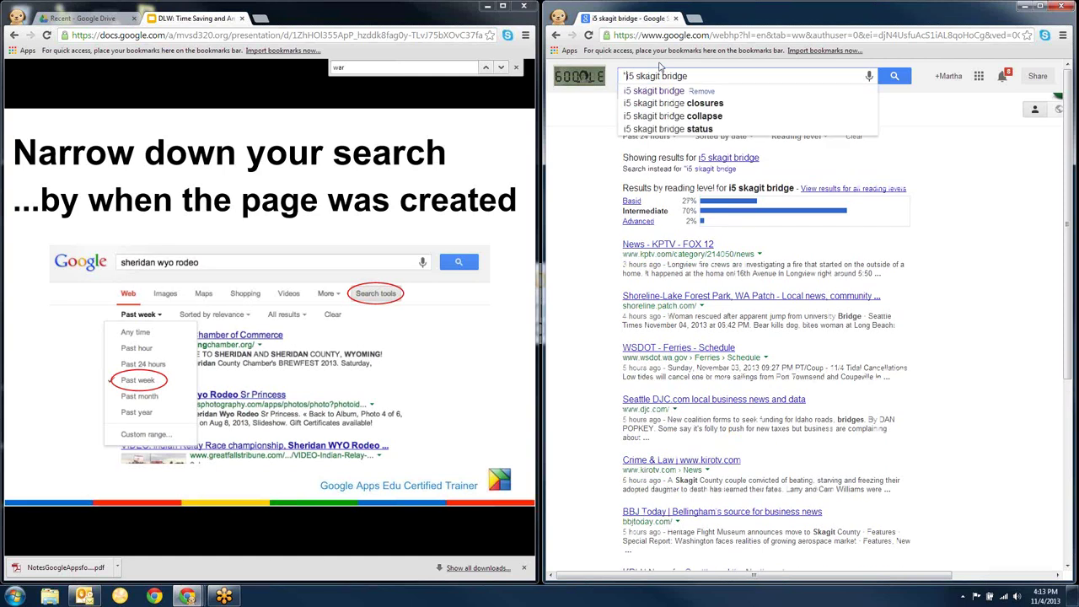
pyautogui.click(695, 76)
pyautogui.write("'")
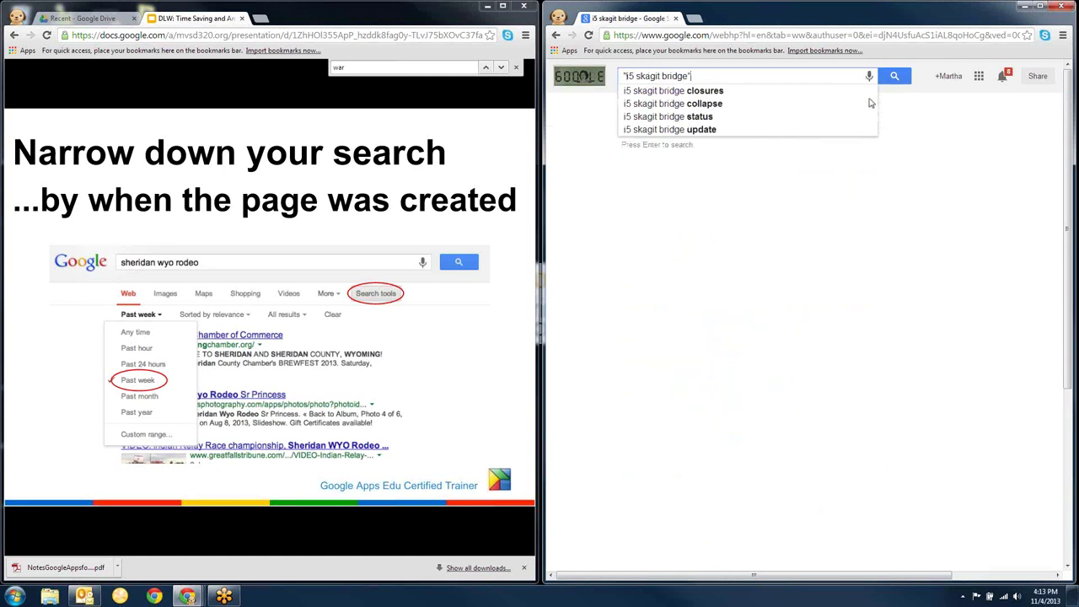
pyautogui.click(894, 77)
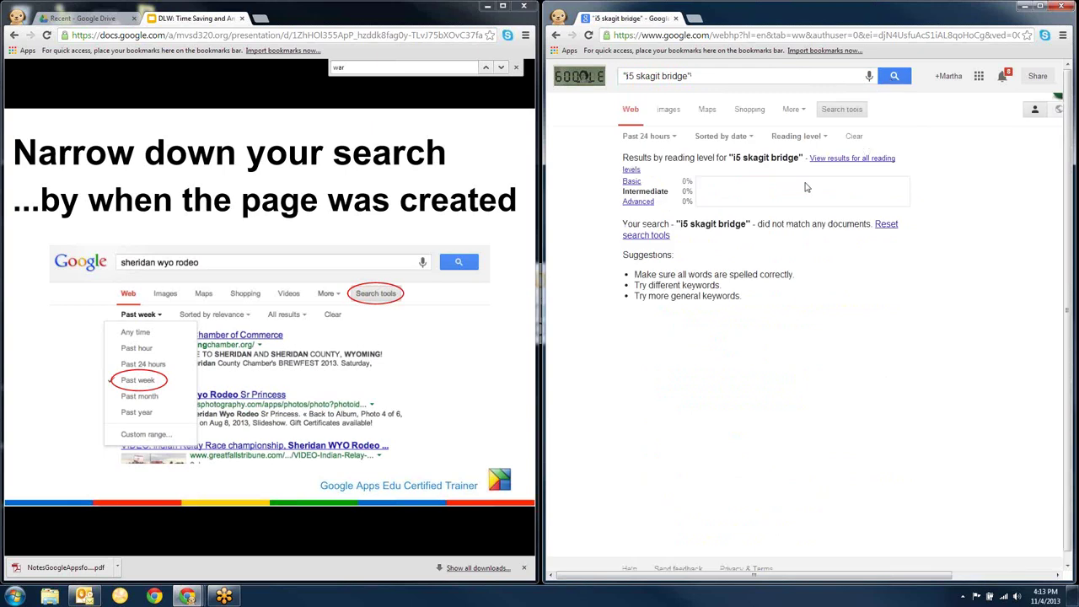
# Widen the time range to Past week, then to Past month.
pyautogui.click(664, 138)
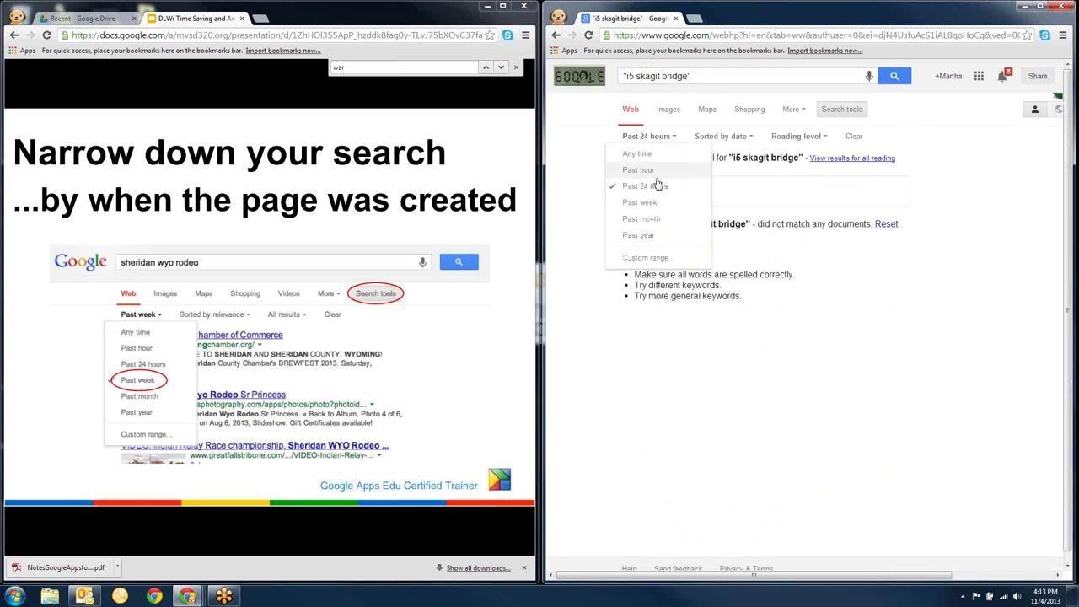
pyautogui.click(674, 202)
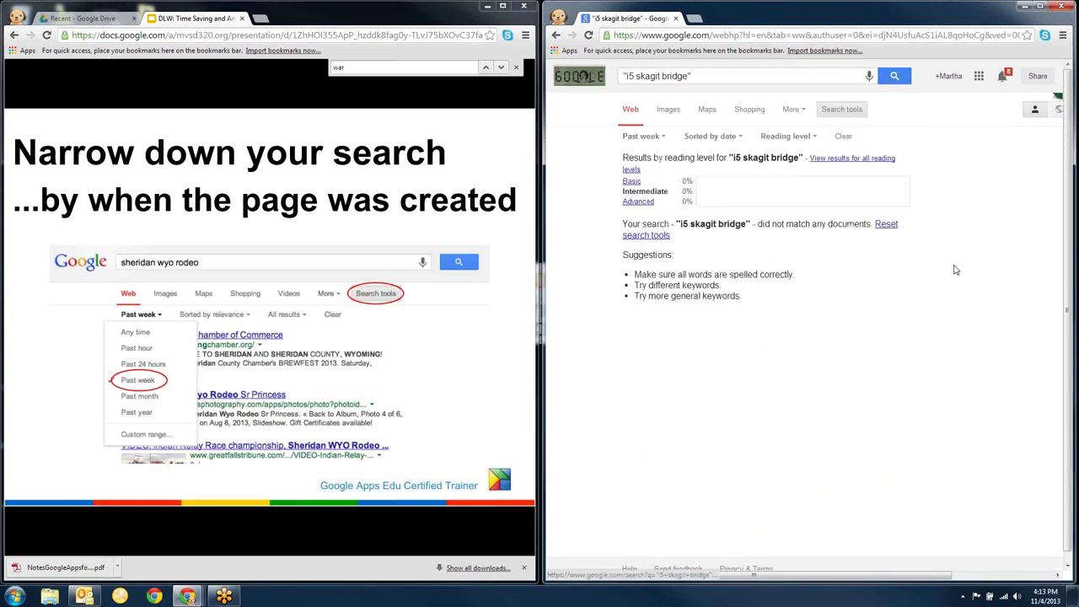
pyautogui.click(642, 137)
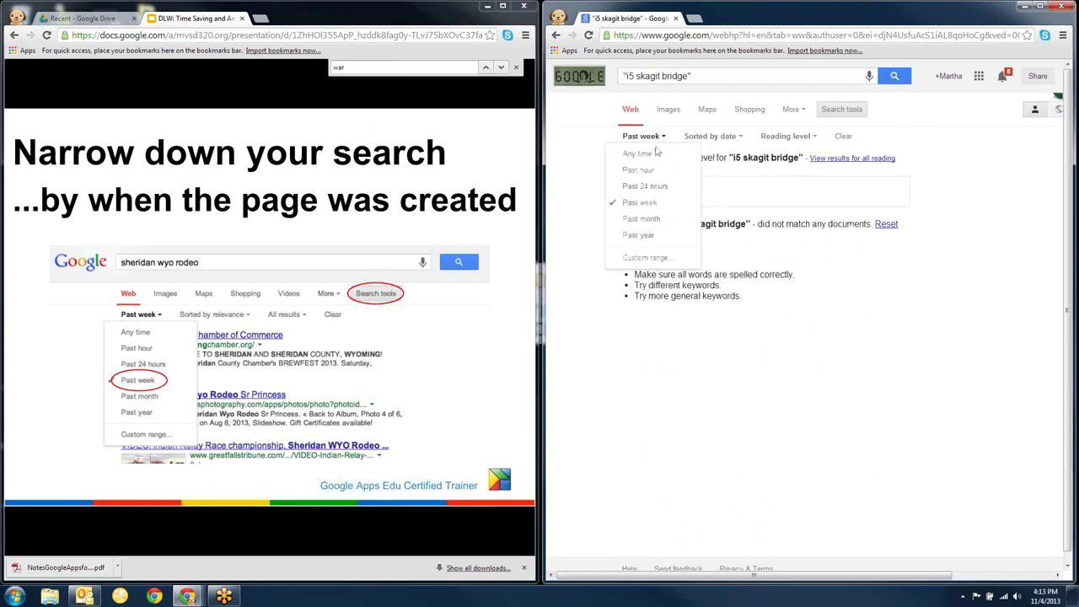
pyautogui.click(656, 221)
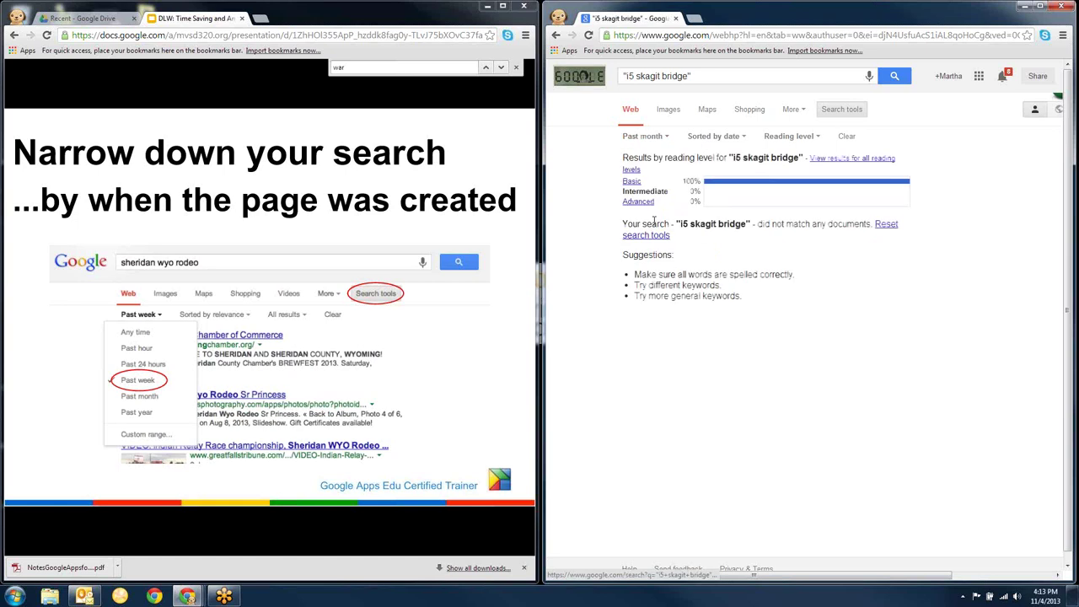
# Clear the reading level filter to All results and advance to the Useful Search Operators slide.
pyautogui.click(632, 181)
pyautogui.click(801, 137)
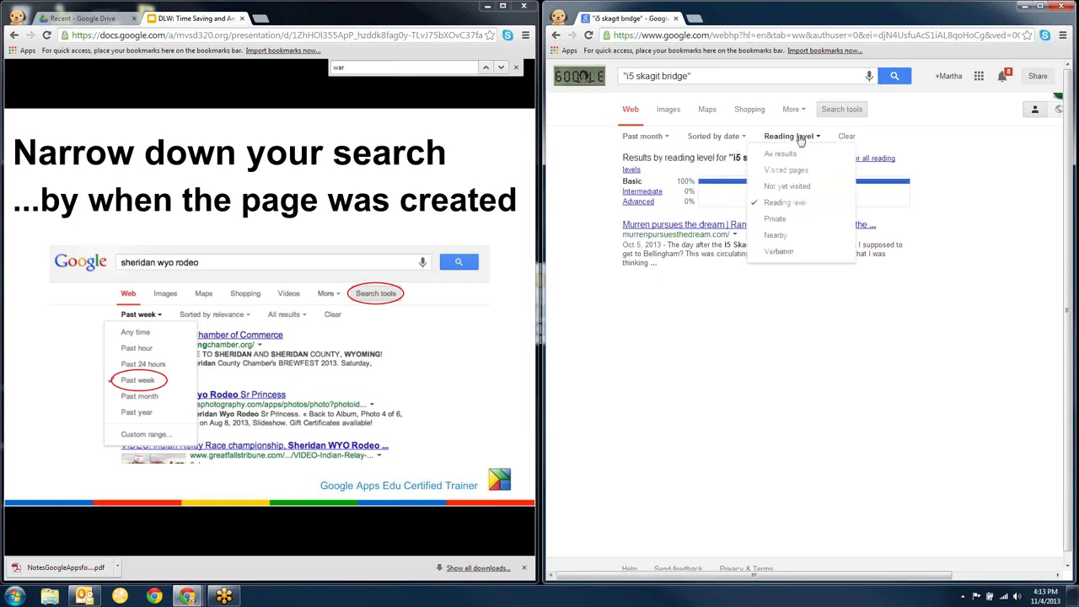
pyautogui.click(782, 156)
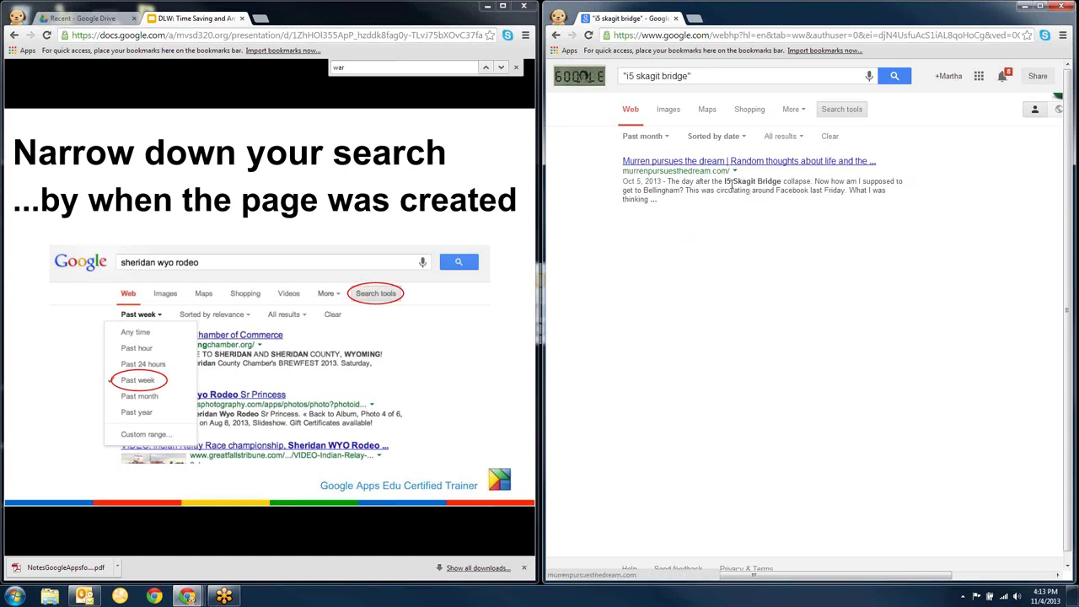
pyautogui.click(261, 245)
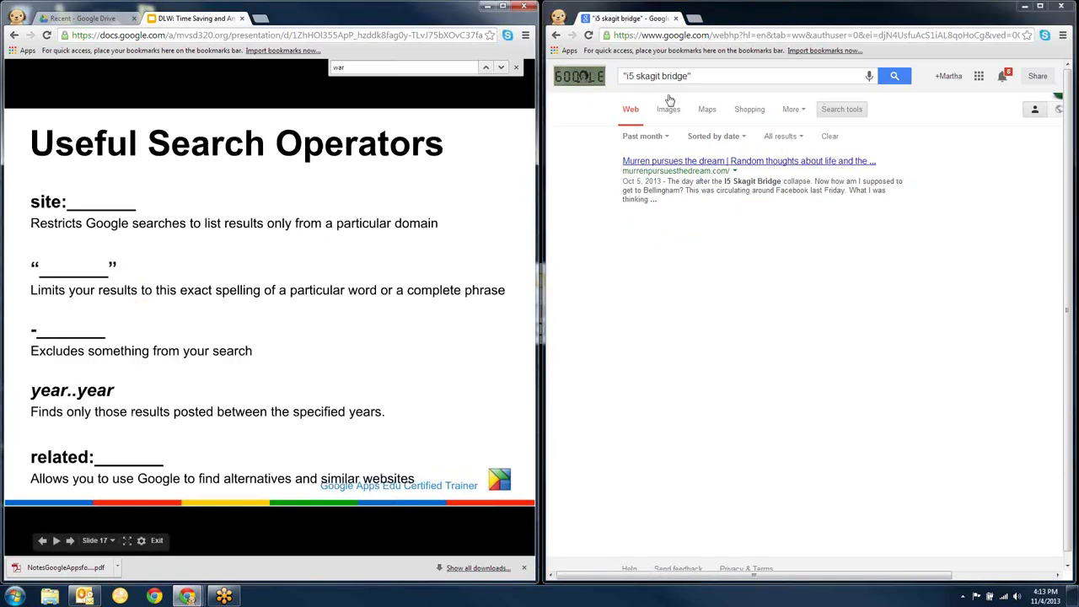
# Search 'seattle seahawks site:espn', which matches no documents, then return to the Google homepage.
pyautogui.moveTo(698, 78); pyautogui.dragTo(609, 74)
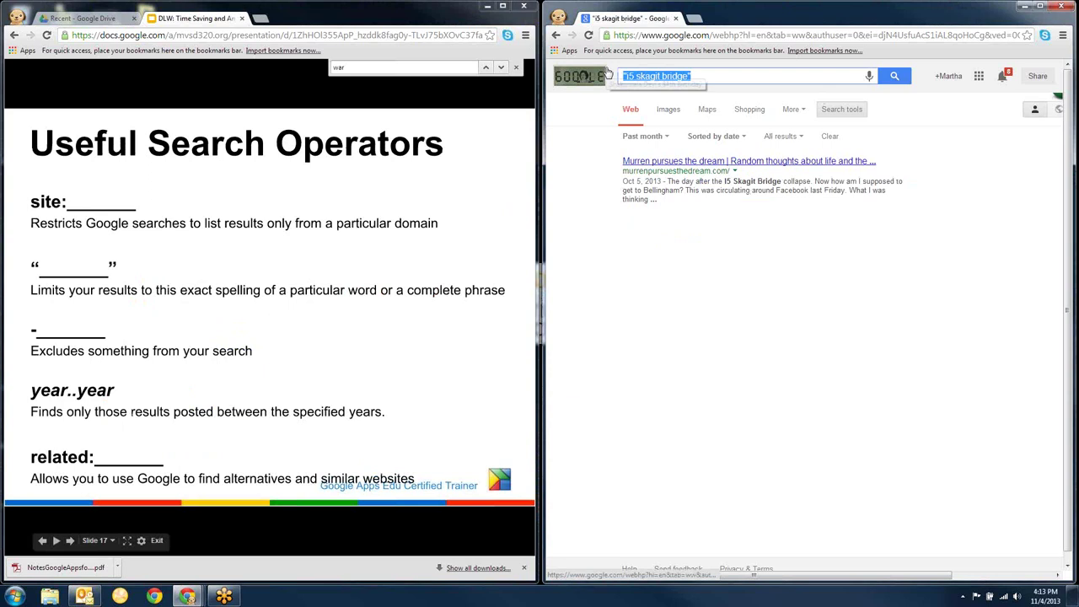
pyautogui.press('BackSpace')
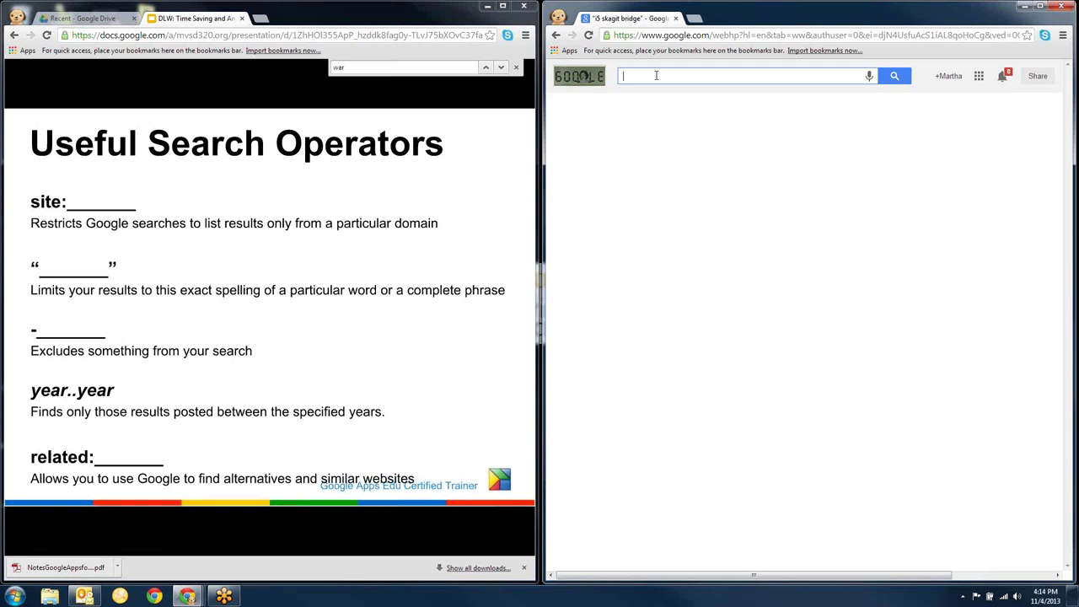
pyautogui.write('seat')
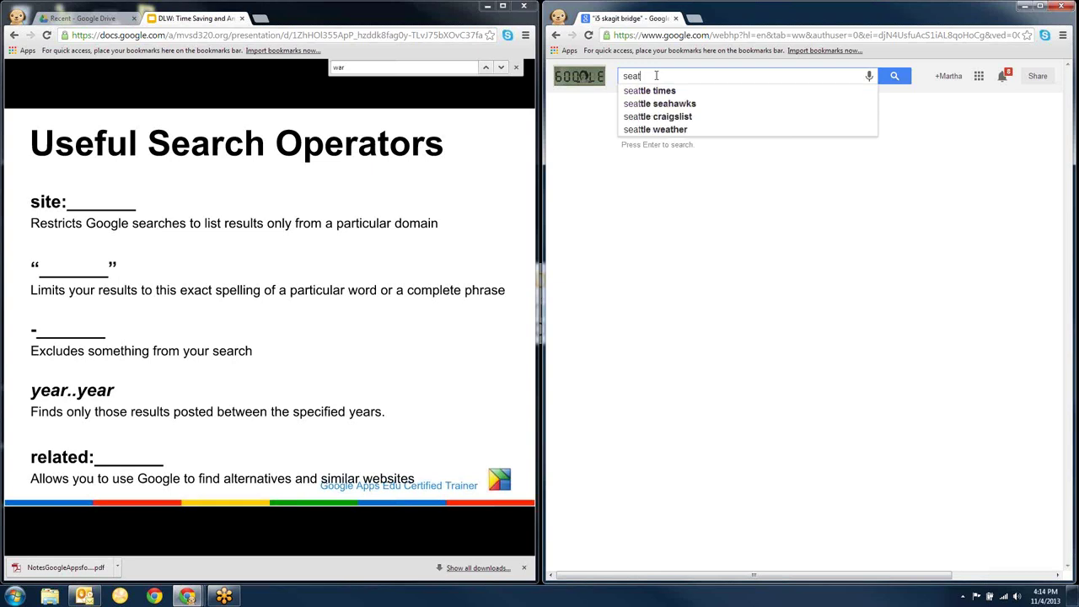
pyautogui.write('tle')
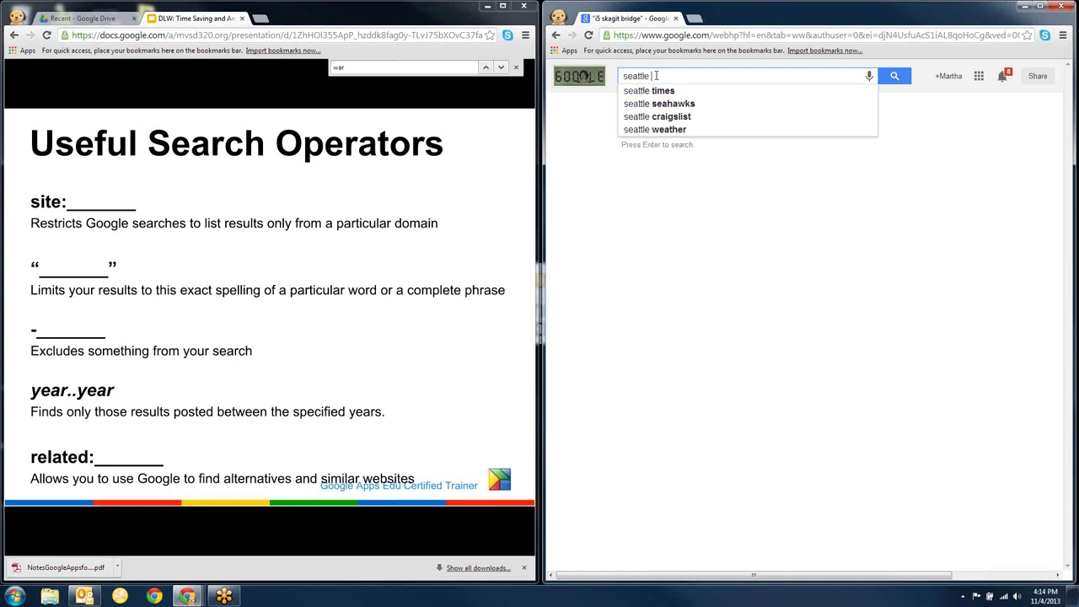
pyautogui.write(' seah')
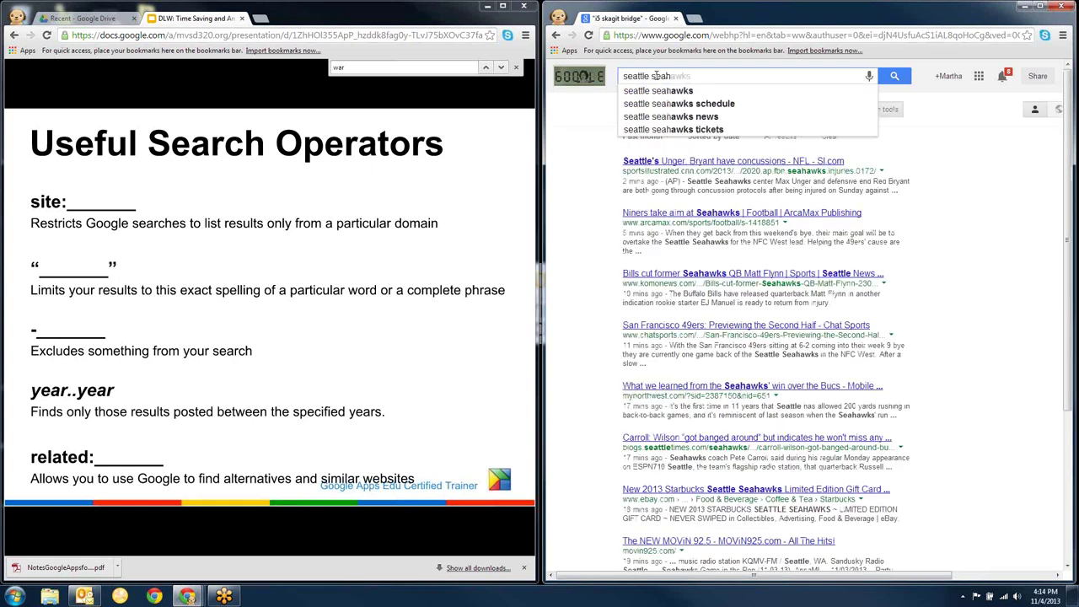
pyautogui.write('awk')
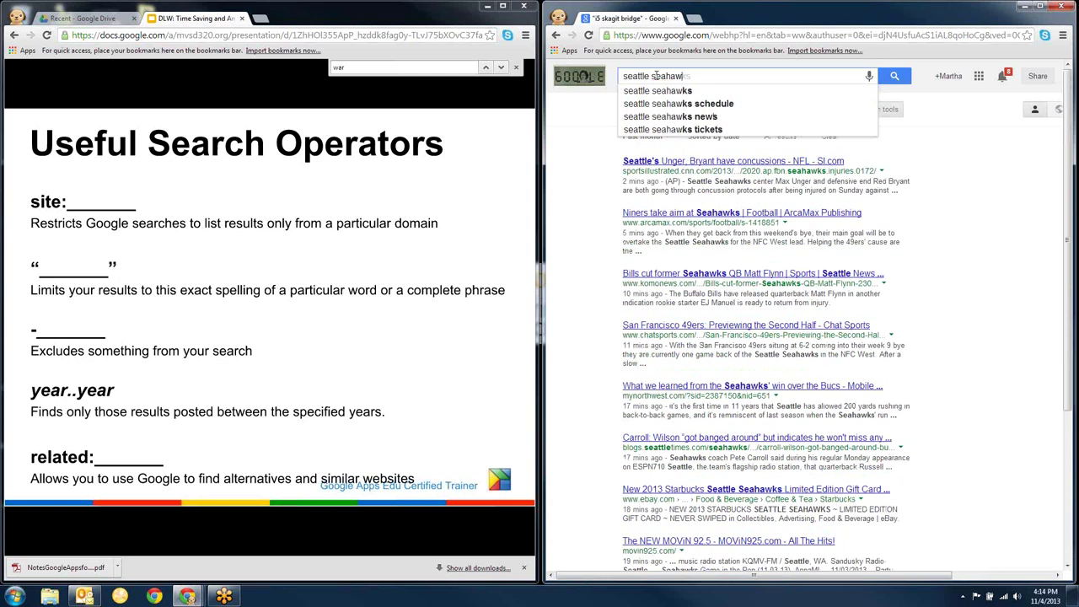
pyautogui.write('s ')
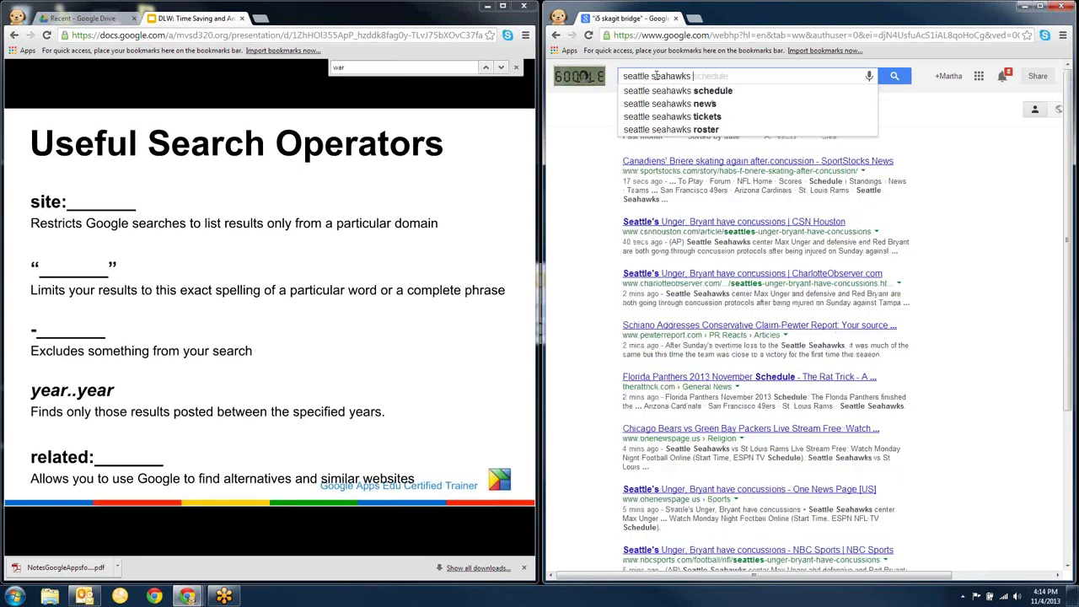
pyautogui.write('site')
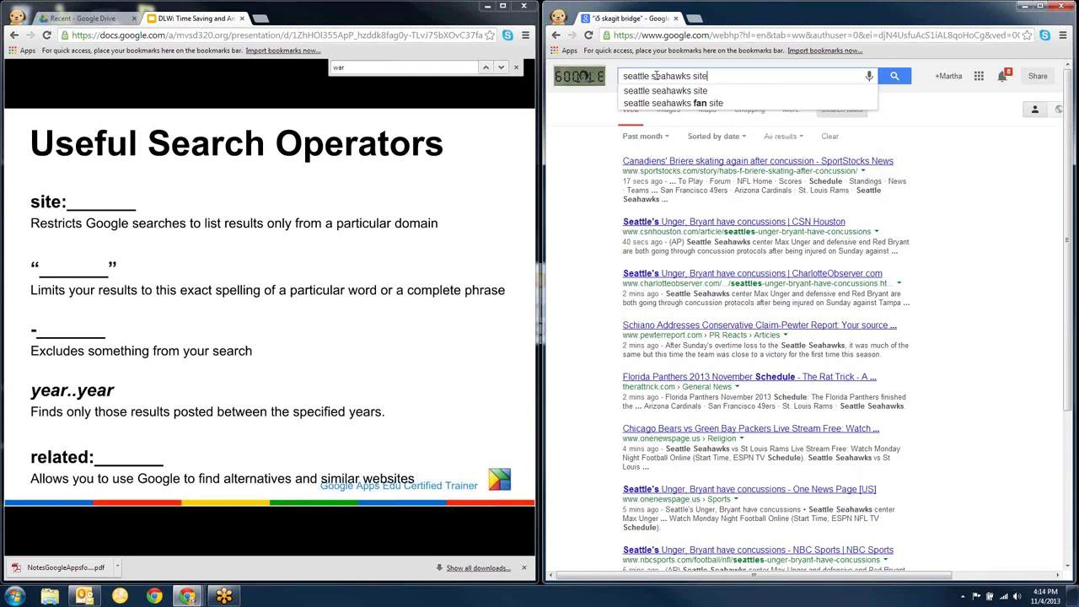
pyautogui.write(':')
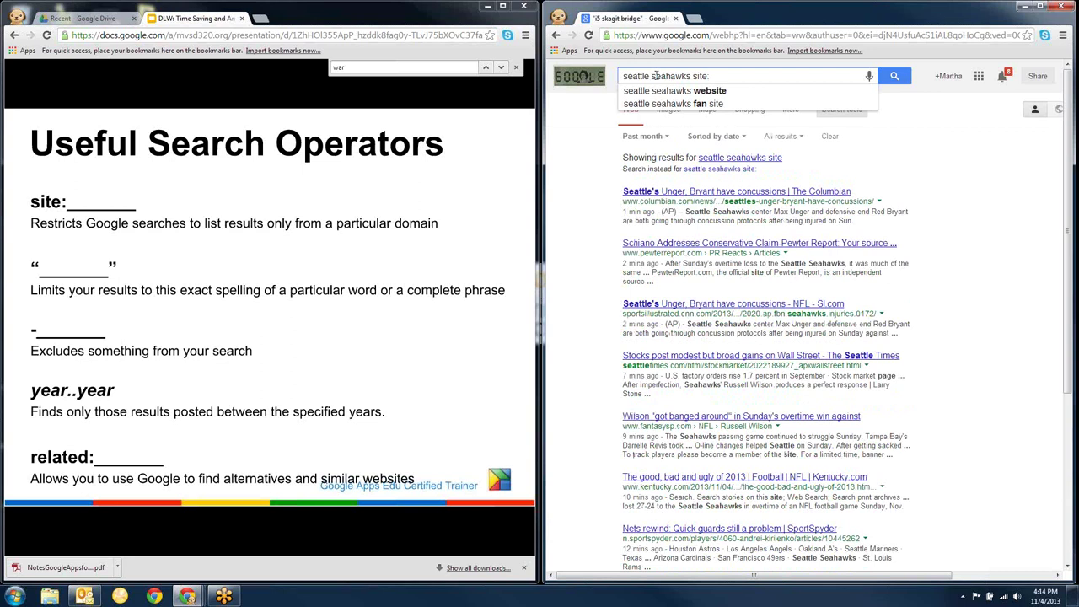
pyautogui.write('esp')
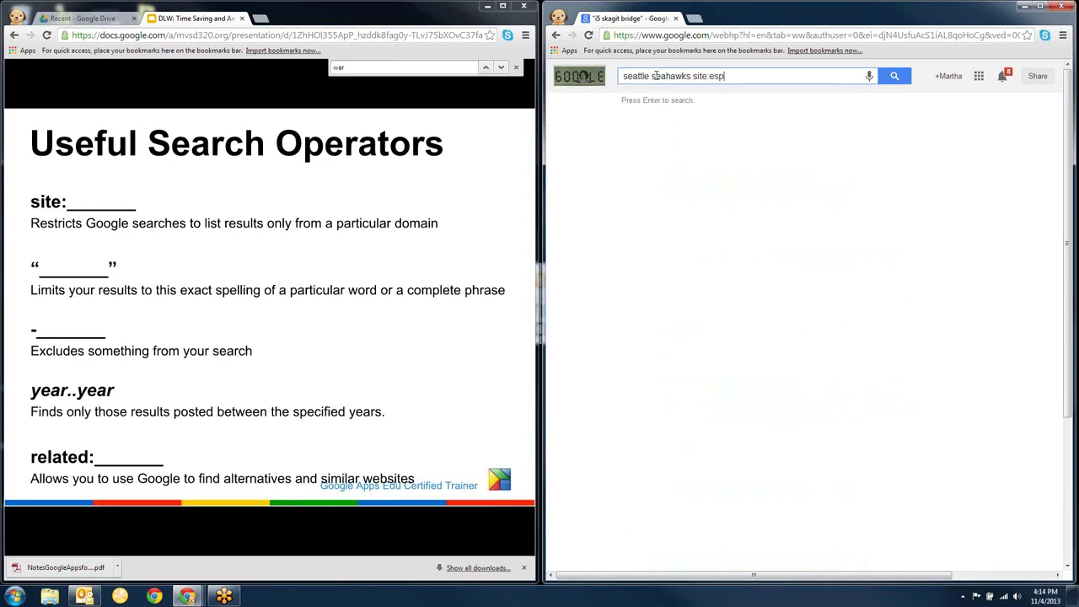
pyautogui.write('n')
pyautogui.press('Return')
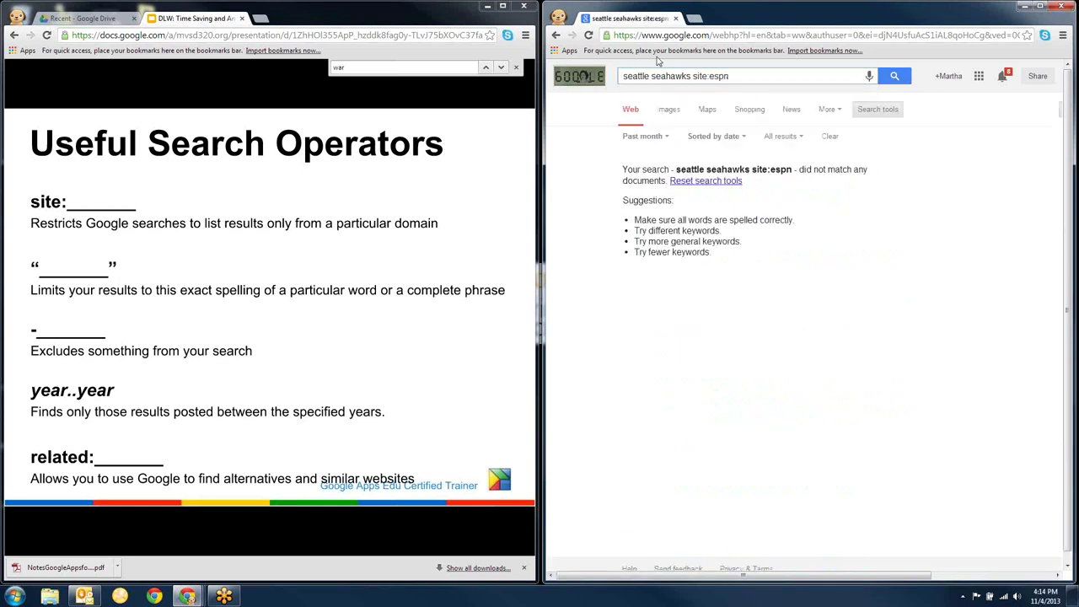
pyautogui.moveTo(729, 76); pyautogui.dragTo(711, 78)
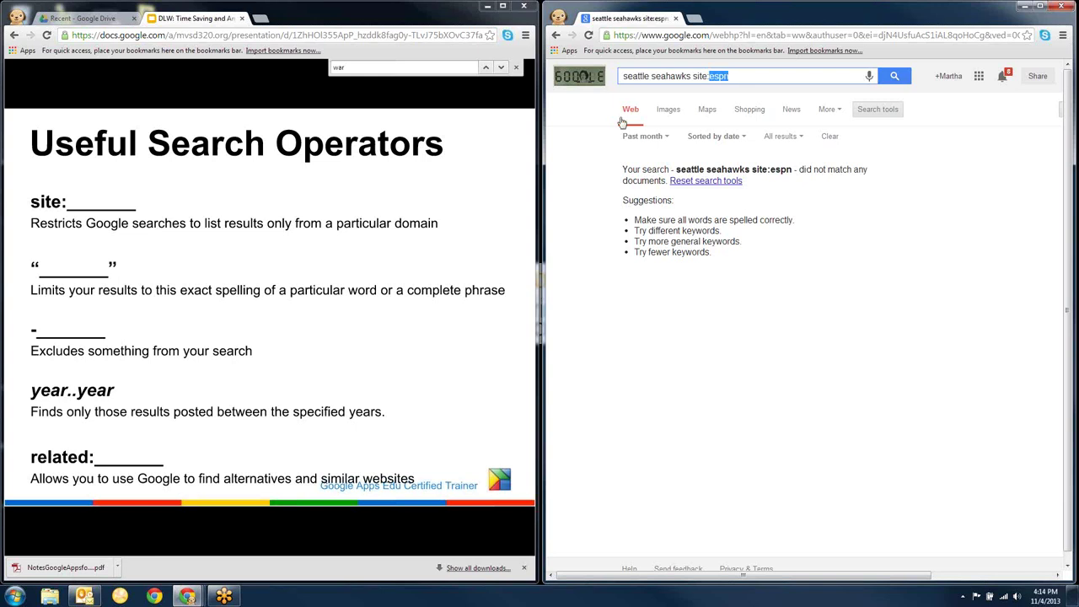
pyautogui.click(596, 80)
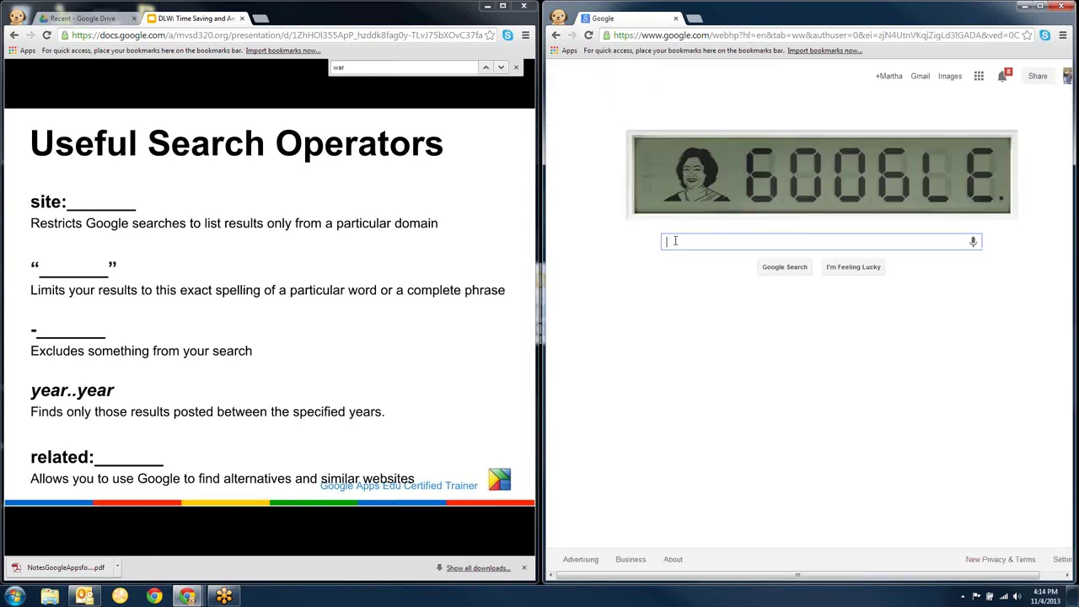
# Search 'site:espn seattle seahawks', then rerun it as 'seattle seahawks site:espn.com'.
pyautogui.write('site')
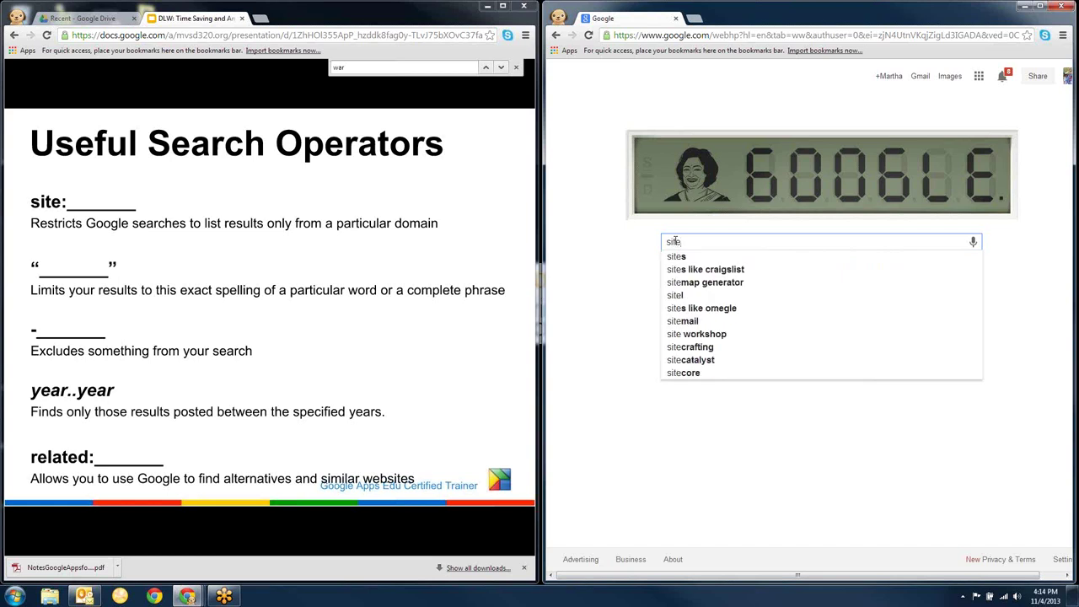
pyautogui.write(':espn seattle s')
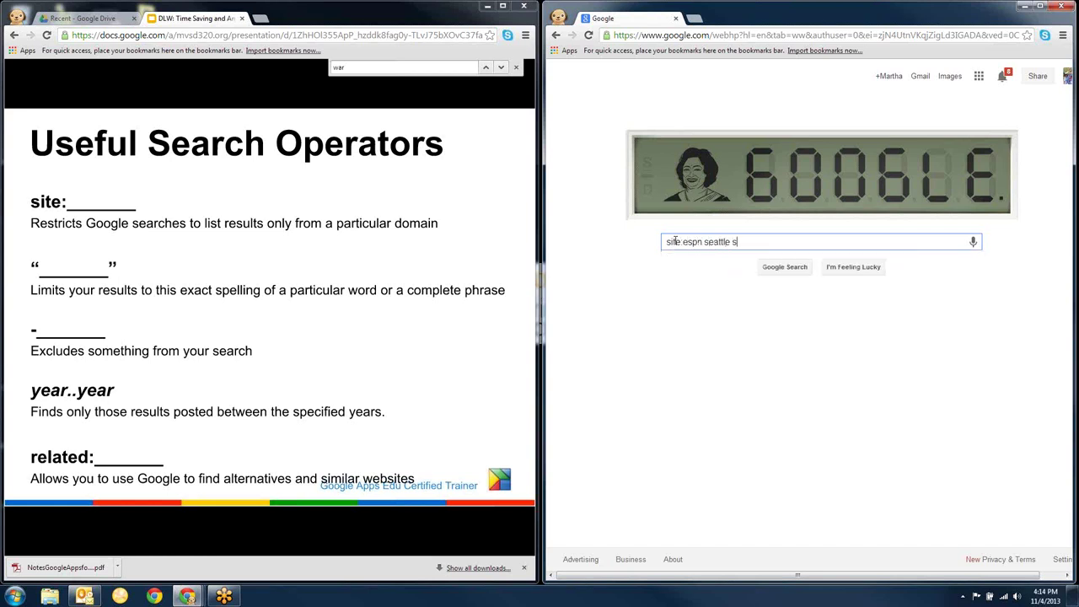
pyautogui.write('eahawks')
pyautogui.press('Return')
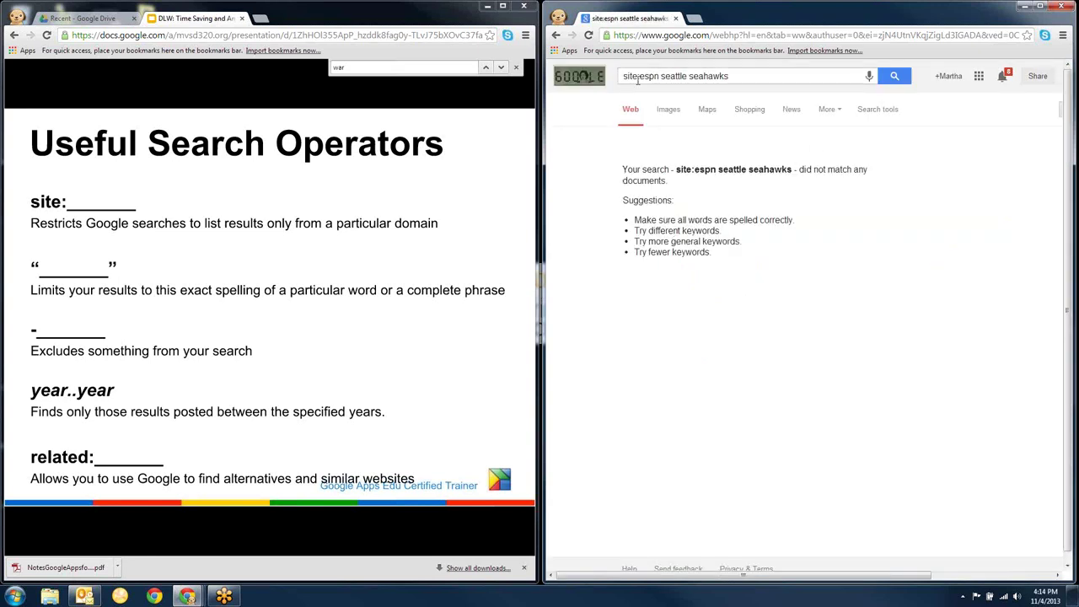
pyautogui.moveTo(739, 76); pyautogui.dragTo(622, 77)
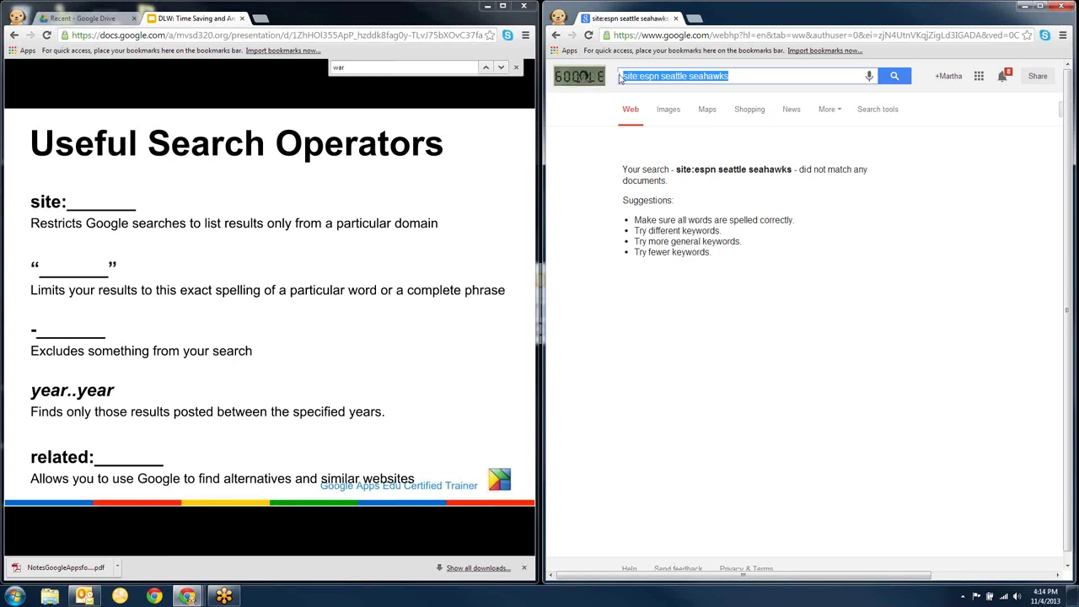
pyautogui.write('seattle')
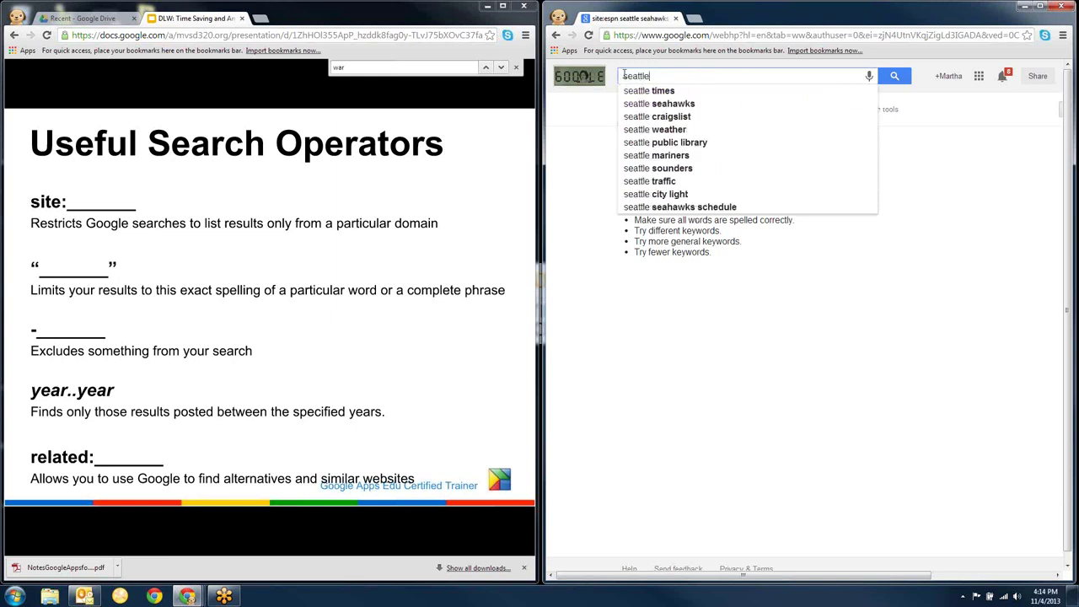
pyautogui.write(' seaha')
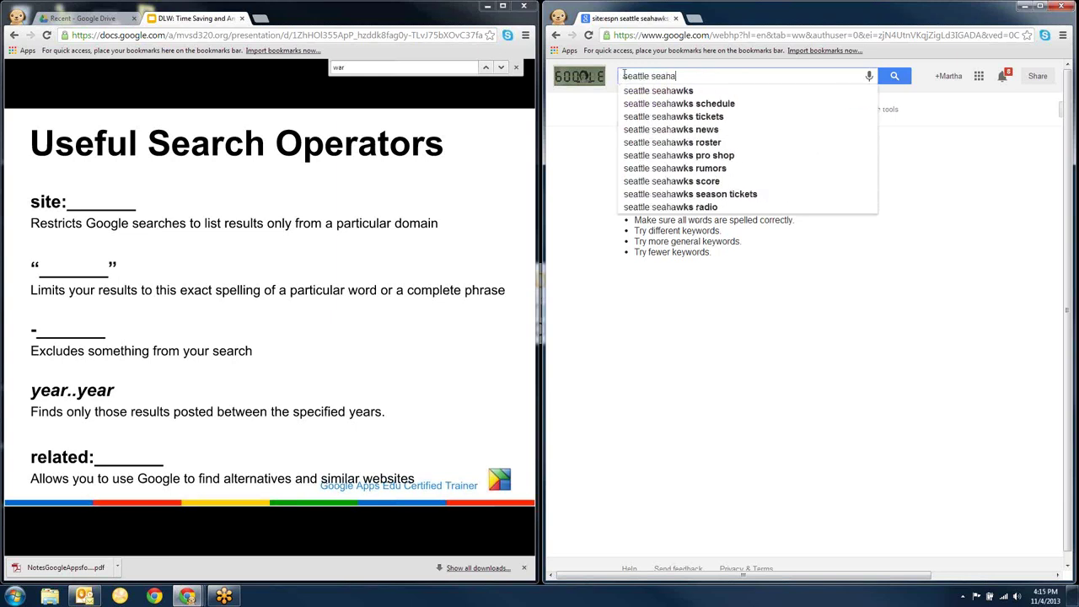
pyautogui.write('ks')
pyautogui.press('BackSpace')
pyautogui.press('BackSpace')
pyautogui.write('wks ')
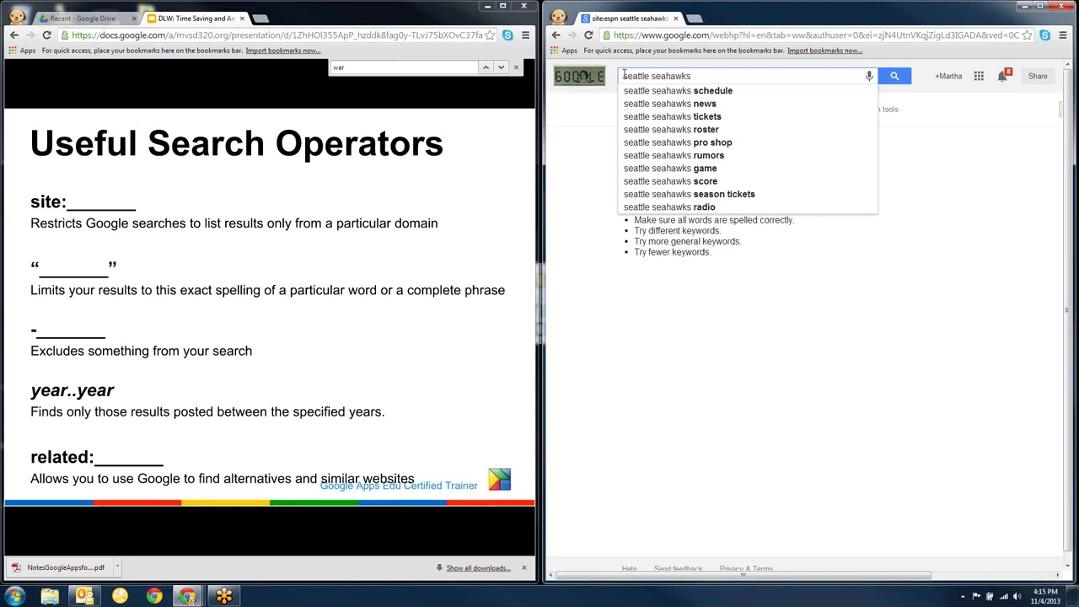
pyautogui.write('site:espn.com')
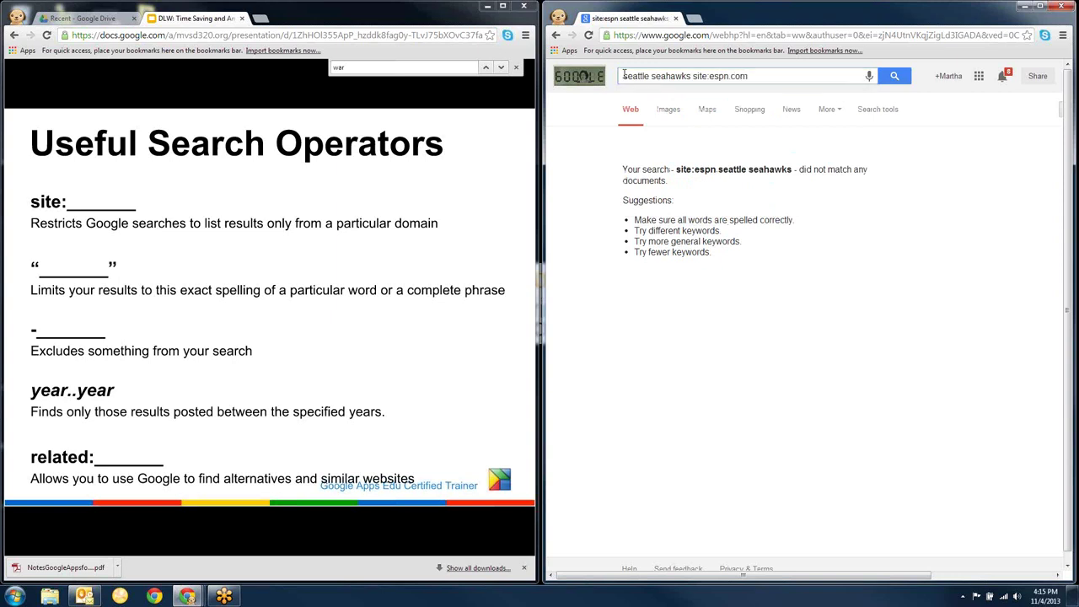
pyautogui.press('Return')
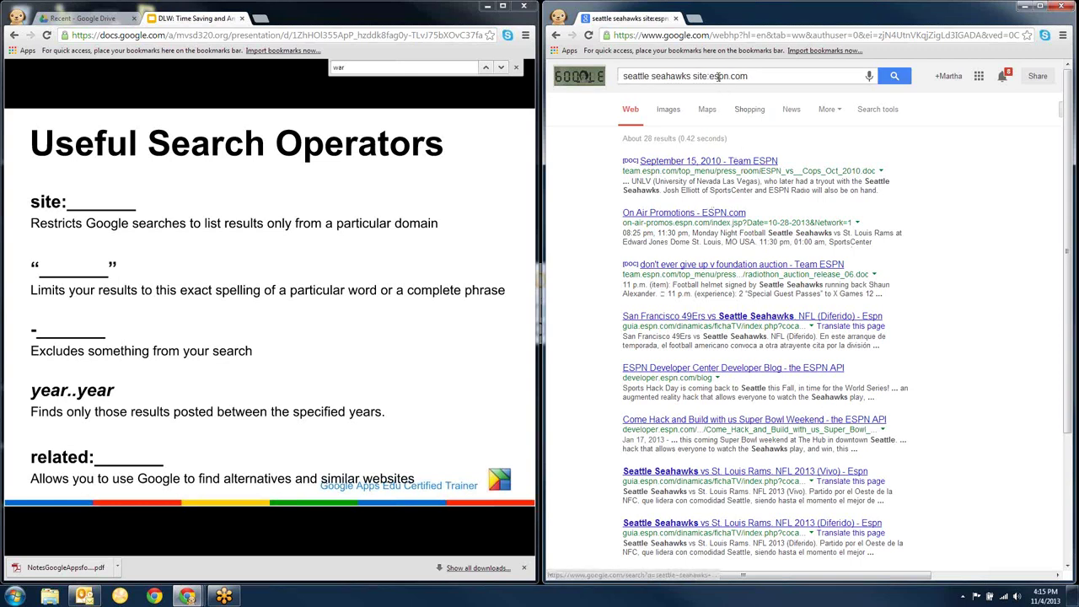
# Change the site filter from espn.com to cnn.com and search 'seattle seahawks site:cnn.com'.
pyautogui.moveTo(711, 76); pyautogui.dragTo(730, 76)
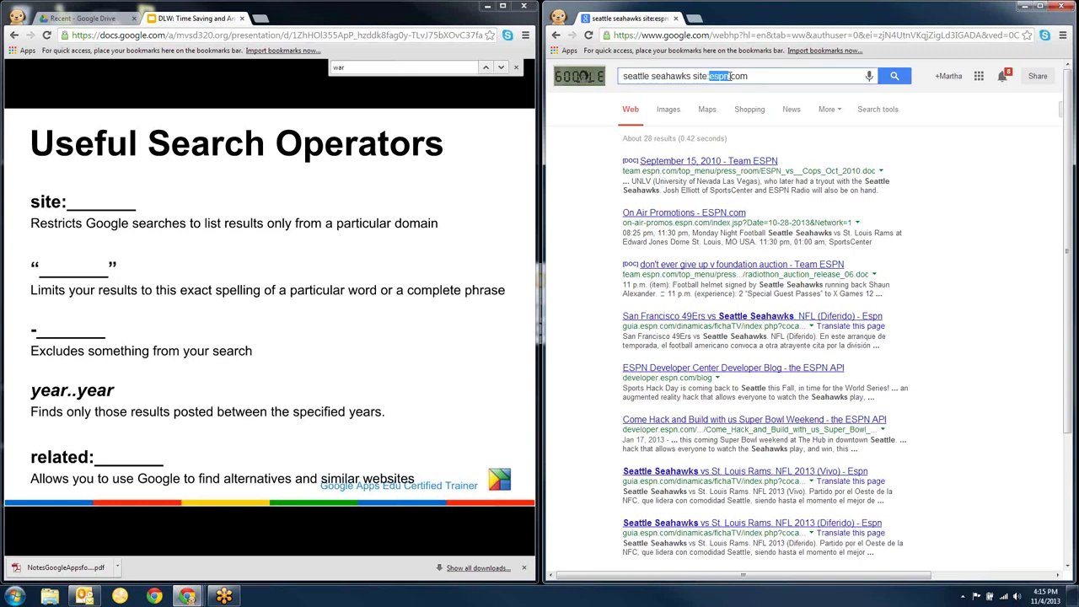
pyautogui.write('cnn')
pyautogui.press('Return')
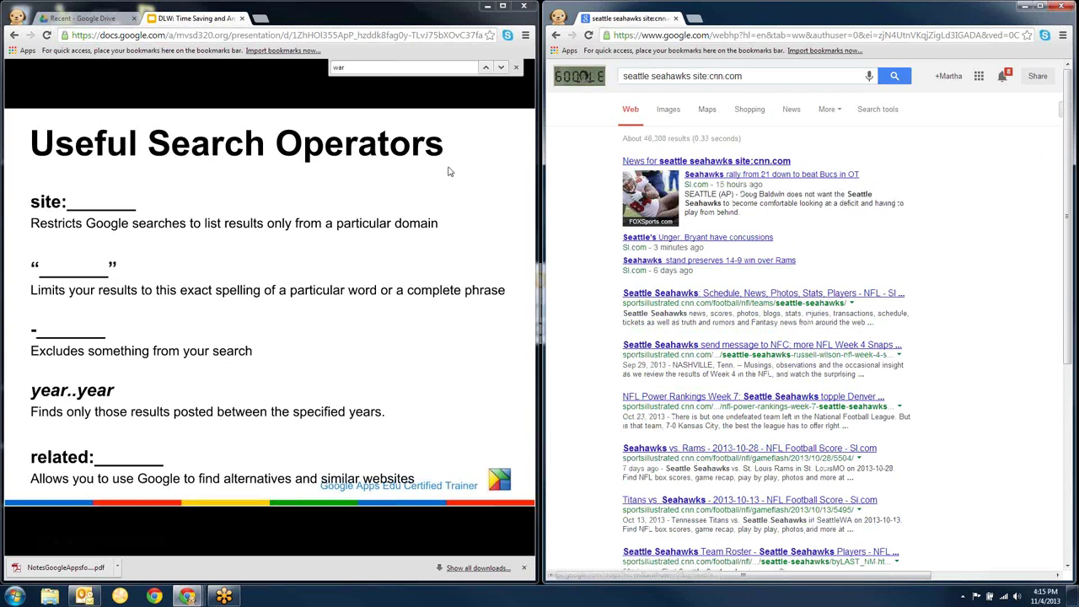
pyautogui.moveTo(765, 73); pyautogui.dragTo(590, 76)
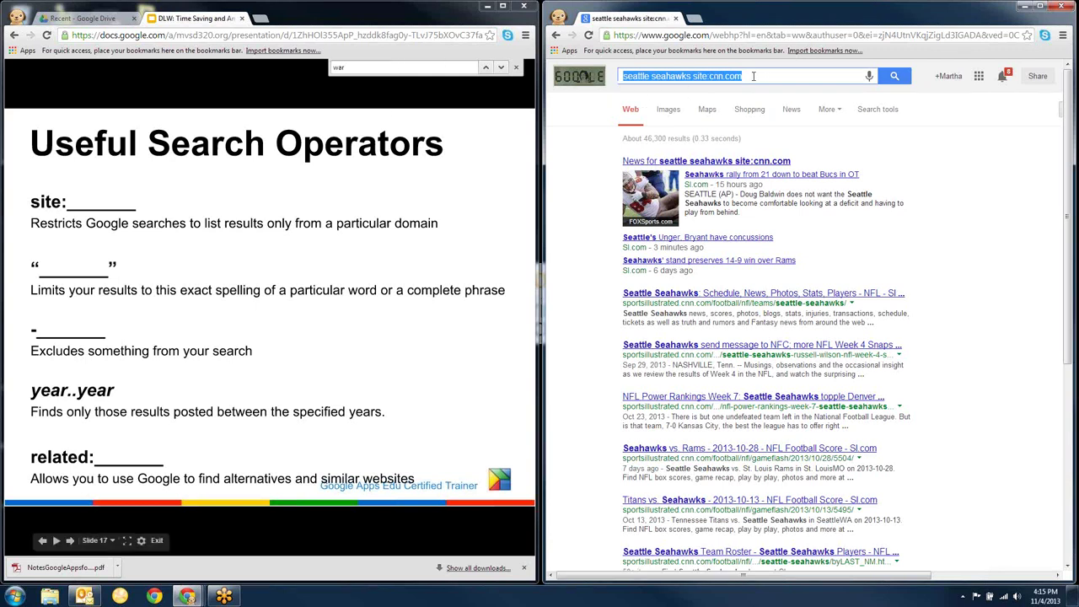
# Search Google for 'jaguar'.
pyautogui.write('jagu')
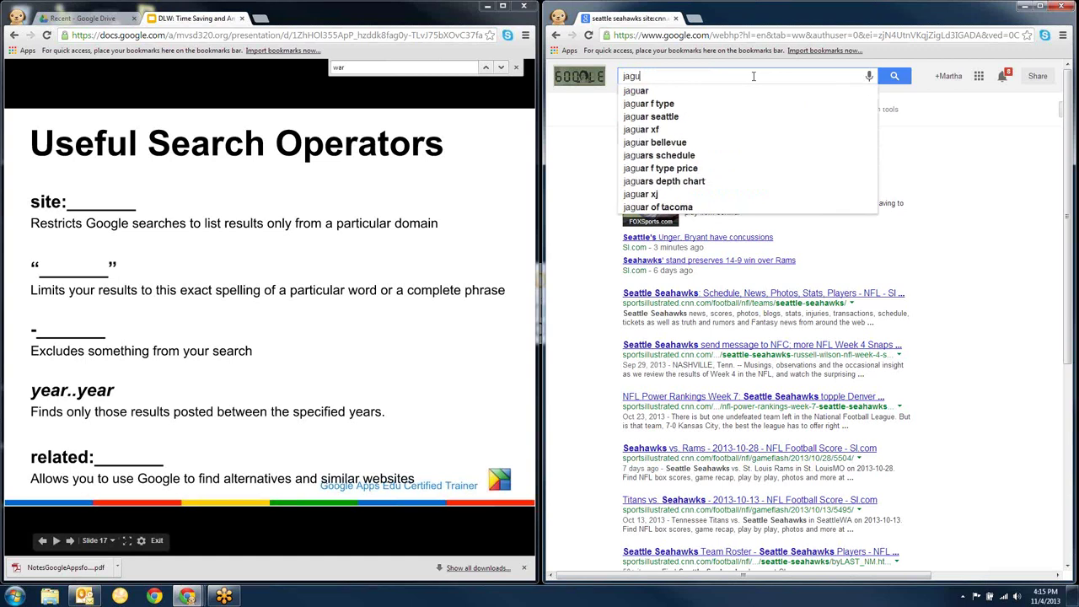
pyautogui.write('ar')
pyautogui.press('Return')
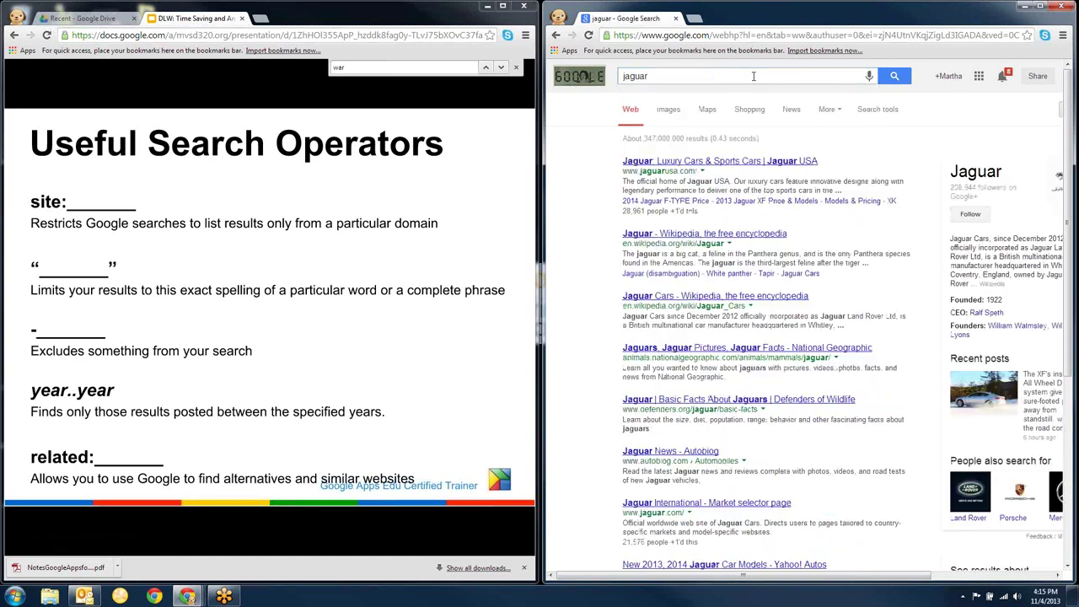
pyautogui.click(893, 78)
# Refine the query to 'jaguar -car' to exclude cars, then clear the search box.
pyautogui.click(625, 77)
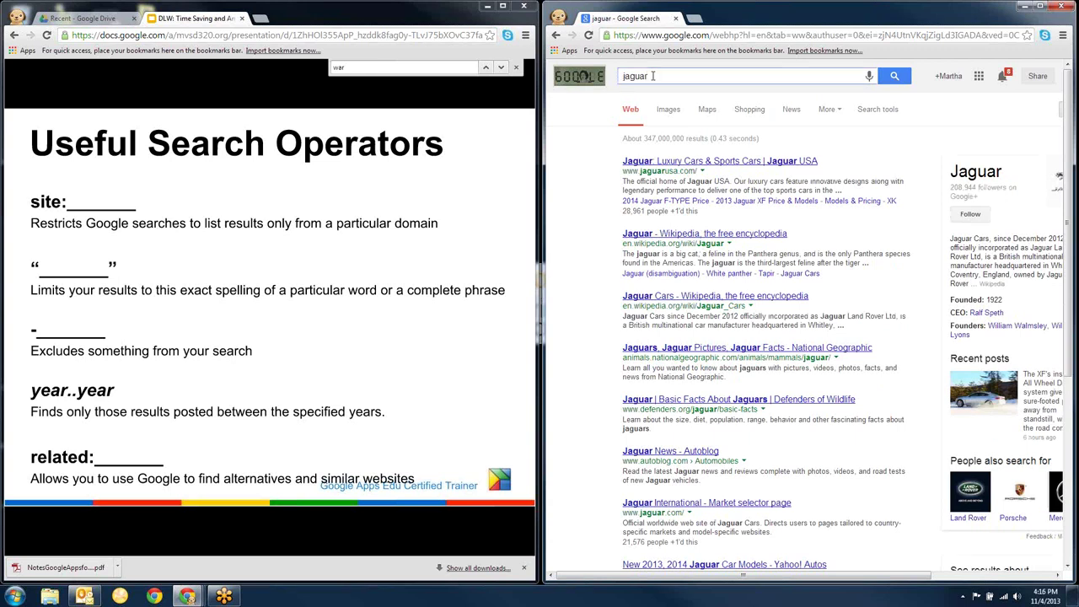
pyautogui.write('-car')
pyautogui.click(904, 81)
pyautogui.click(897, 78)
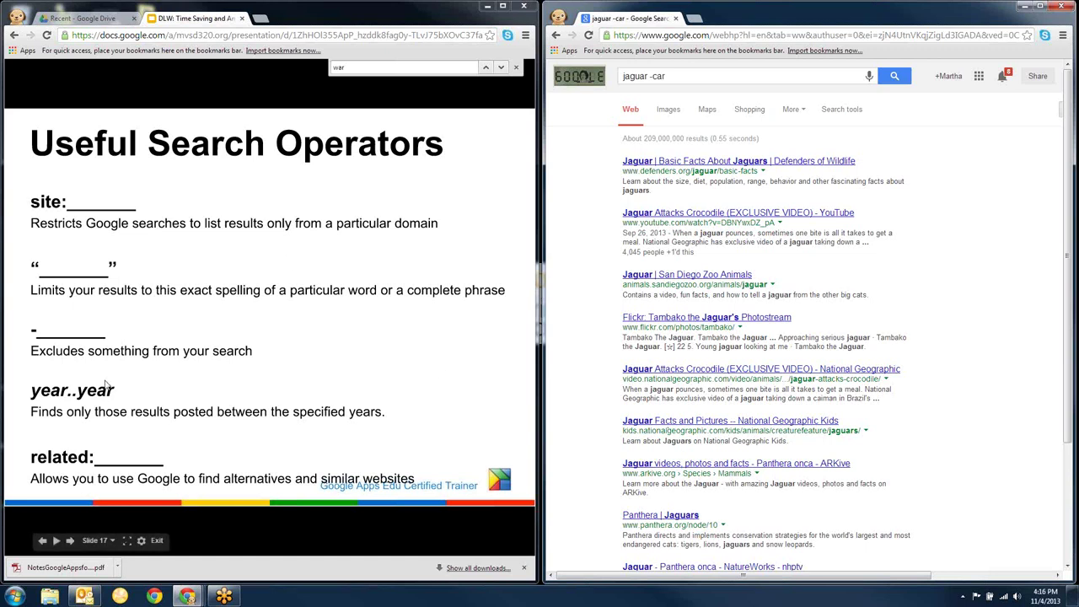
pyautogui.moveTo(672, 76); pyautogui.dragTo(615, 76)
pyautogui.press('BackSpace')
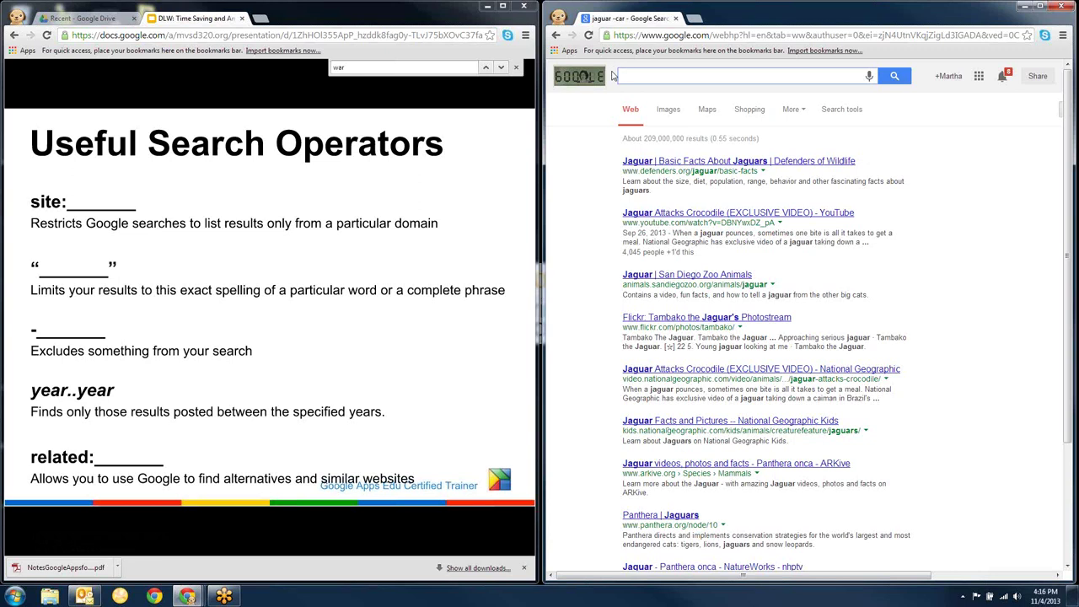
# Search 'common core standards 2012..2013' and select the query for replacement.
pyautogui.write('common s')
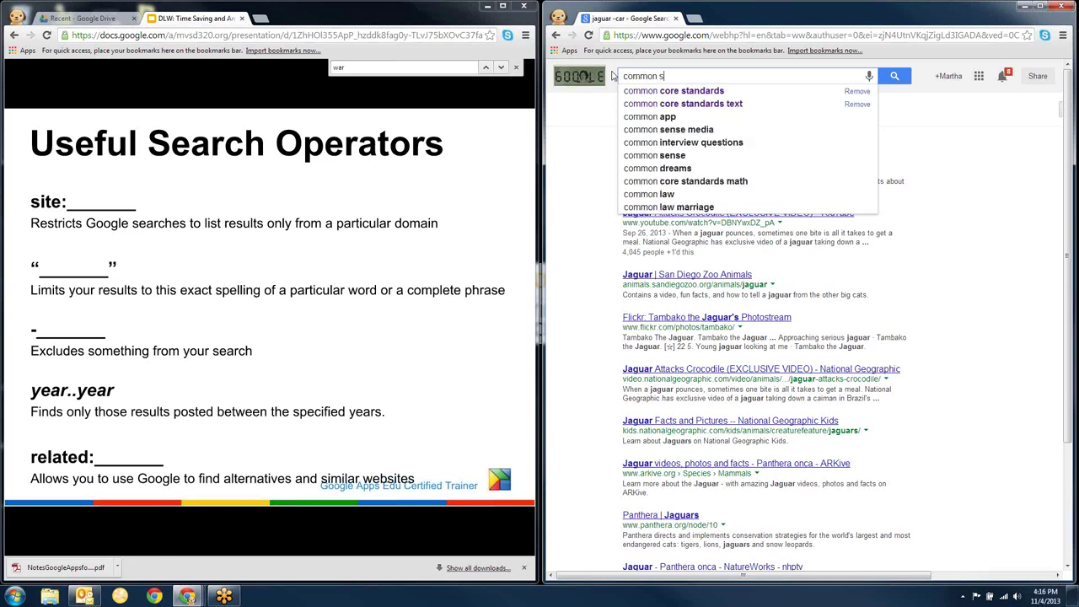
pyautogui.press('BackSpace')
pyautogui.write('core stan')
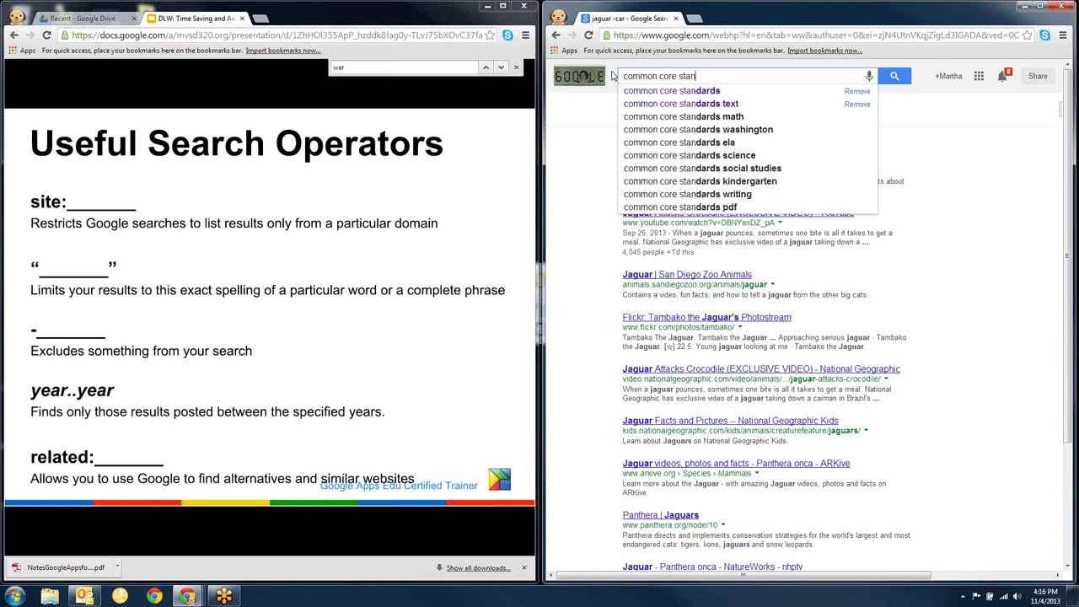
pyautogui.write('dards ')
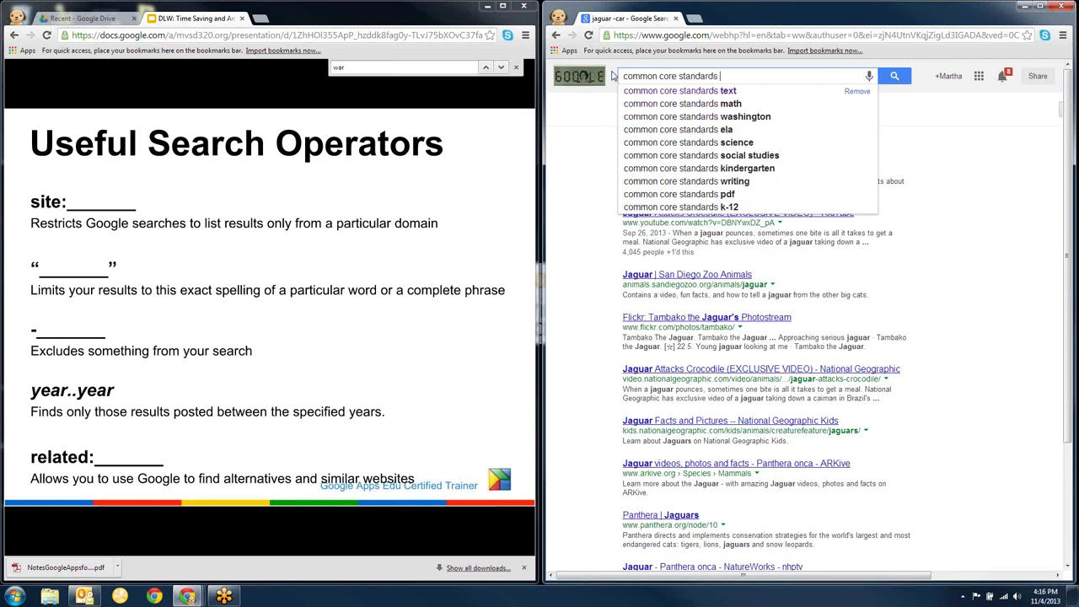
pyautogui.write('20')
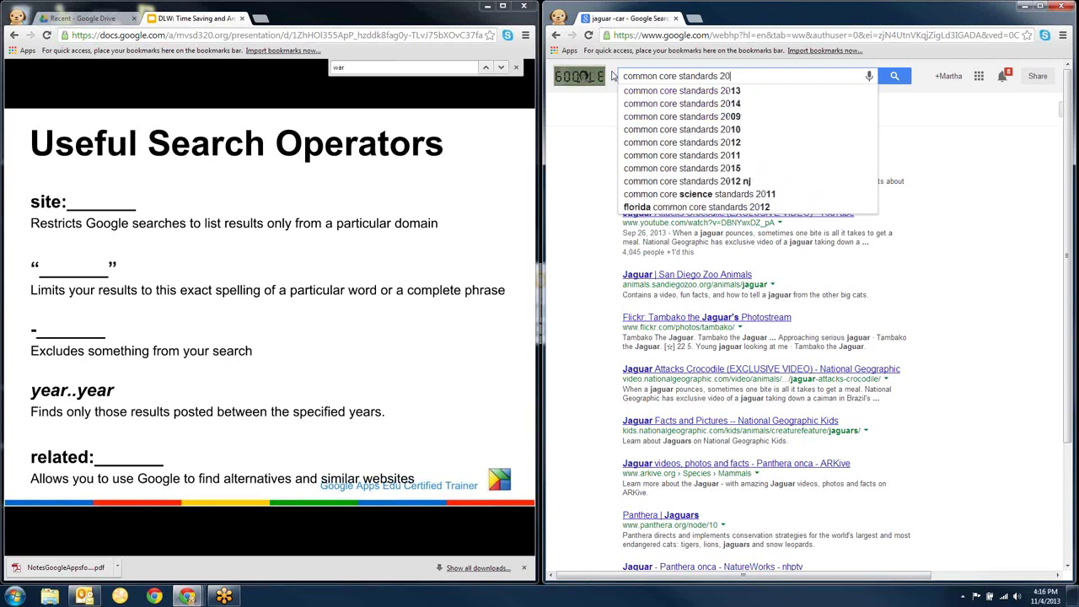
pyautogui.write('12')
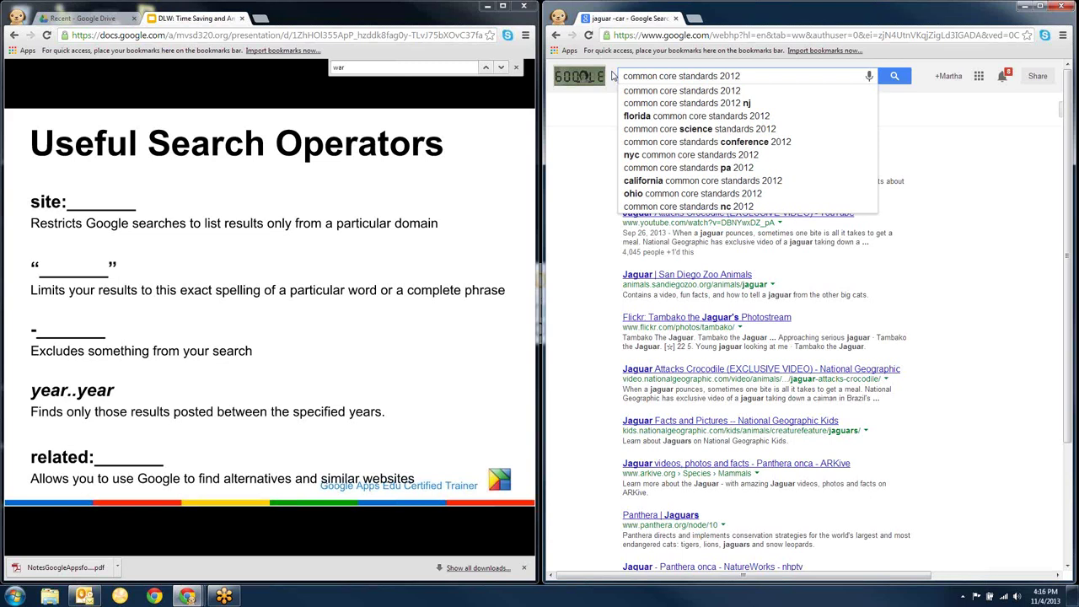
pyautogui.write('..')
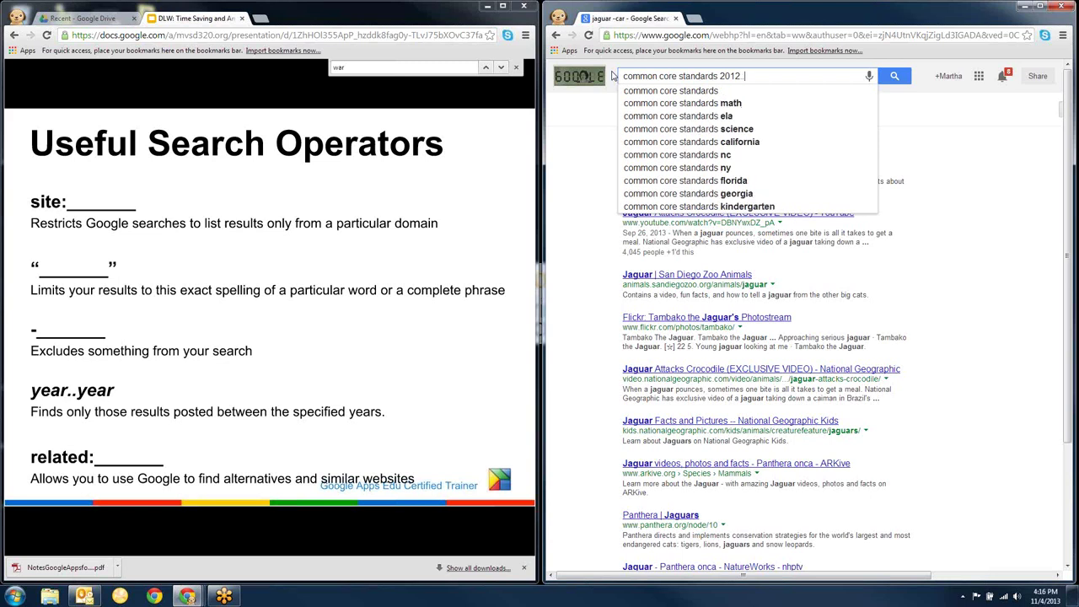
pyautogui.write('2013')
pyautogui.press('Return')
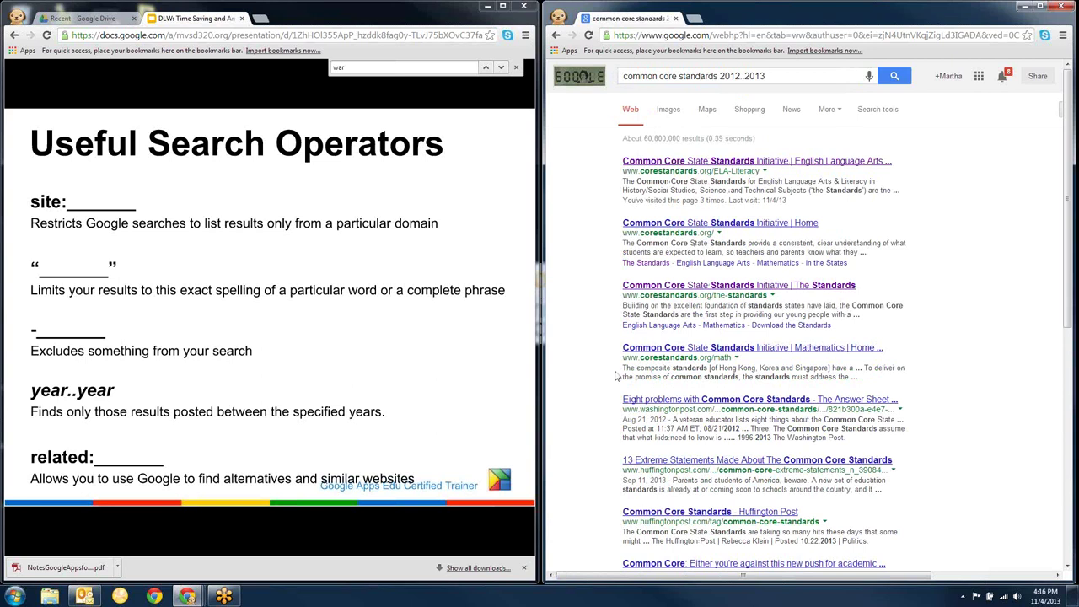
pyautogui.moveTo(142, 434)
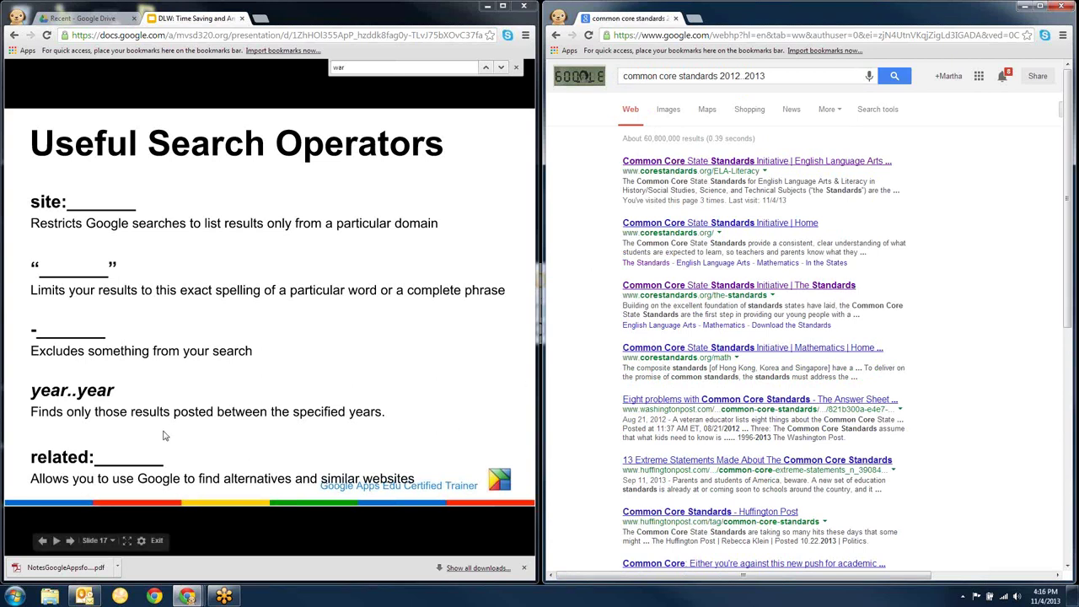
pyautogui.click(775, 75)
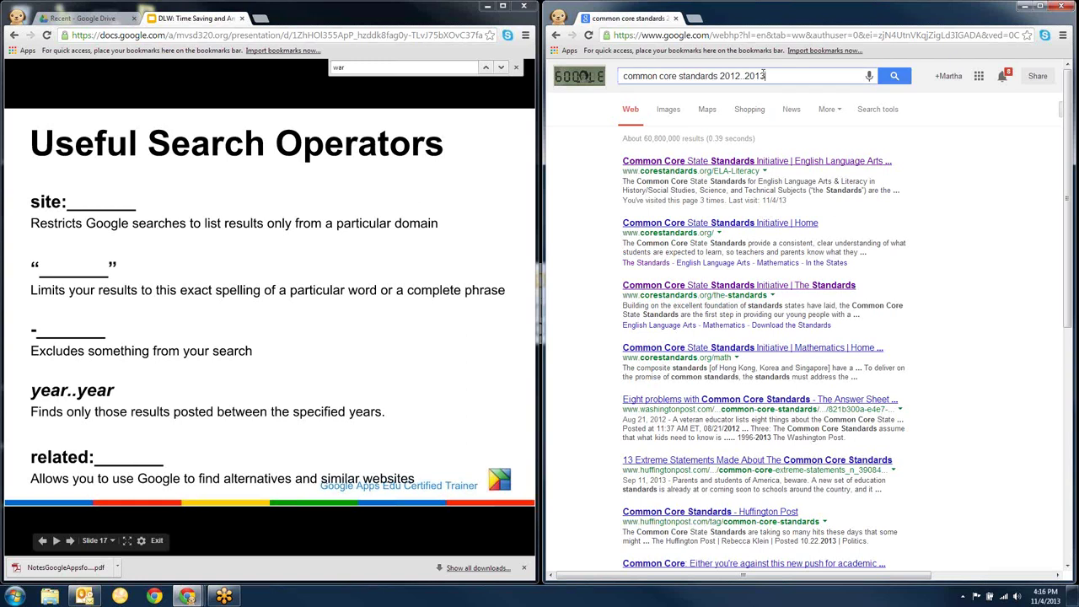
pyautogui.moveTo(689, 63); pyautogui.dragTo(567, 68)
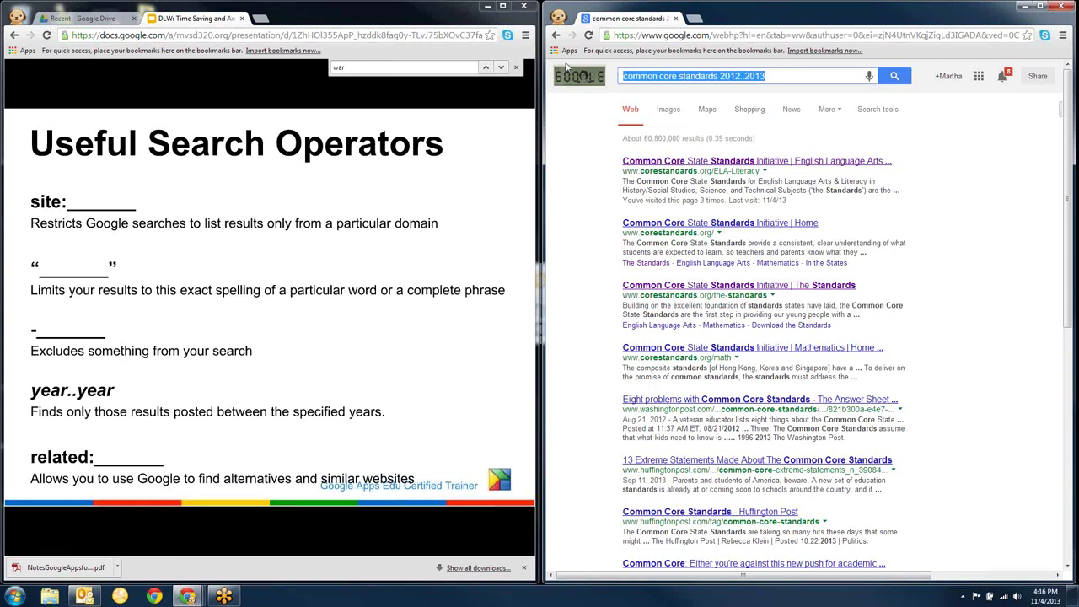
# Search 'related:edmodo' to list websites similar to Edmodo.
pyautogui.write('related')
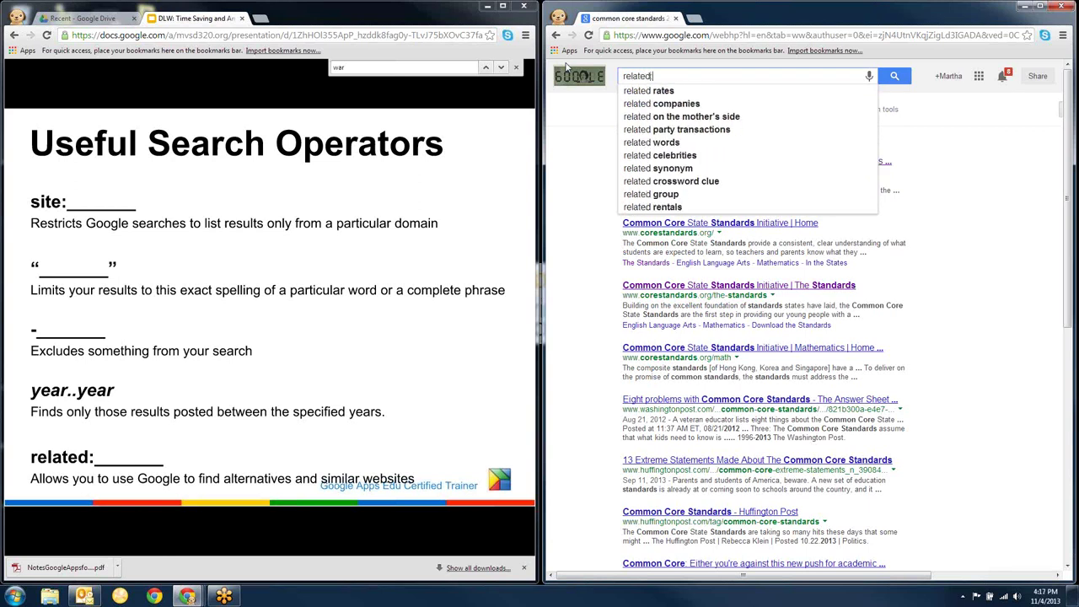
pyautogui.write(':e')
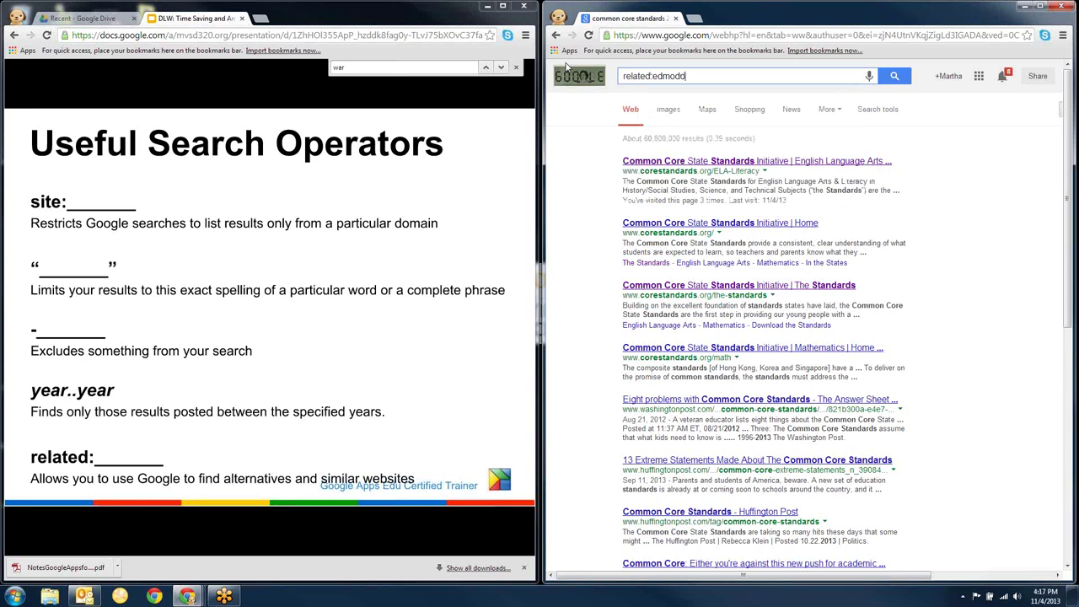
pyautogui.write('dmodo')
pyautogui.press('Return')
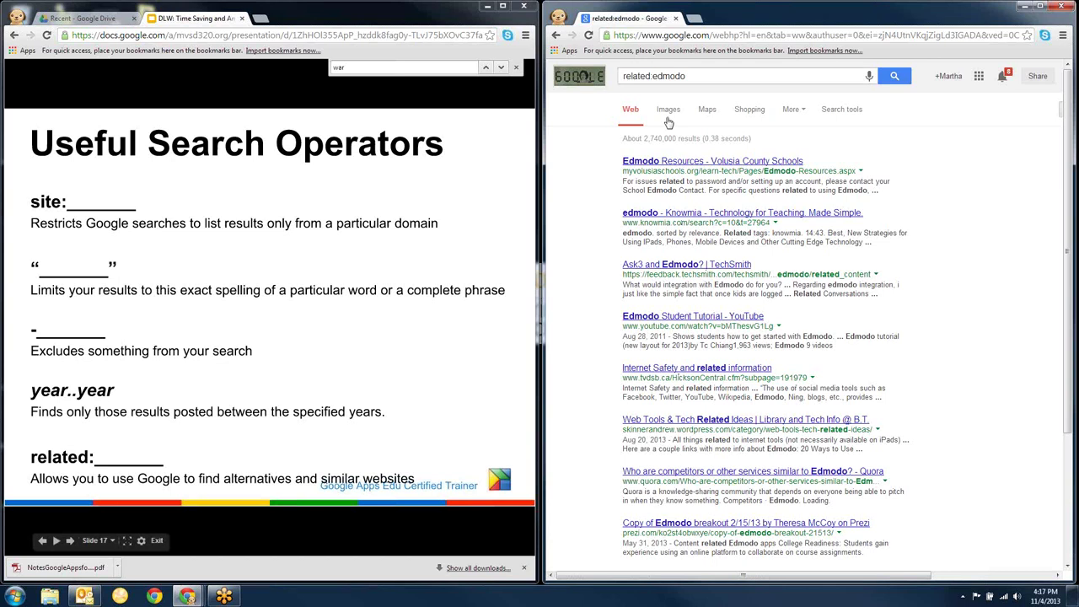
pyautogui.moveTo(189, 597)
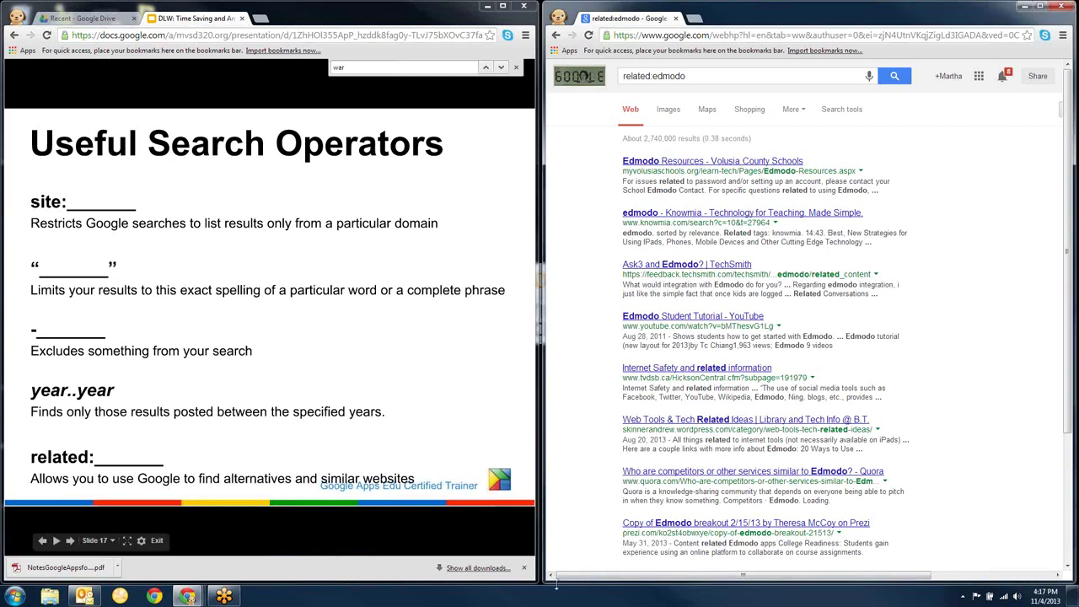
# Voice-search 'Great Dane' and advance the slideshow to the Search for Images slide.
pyautogui.click(349, 380)
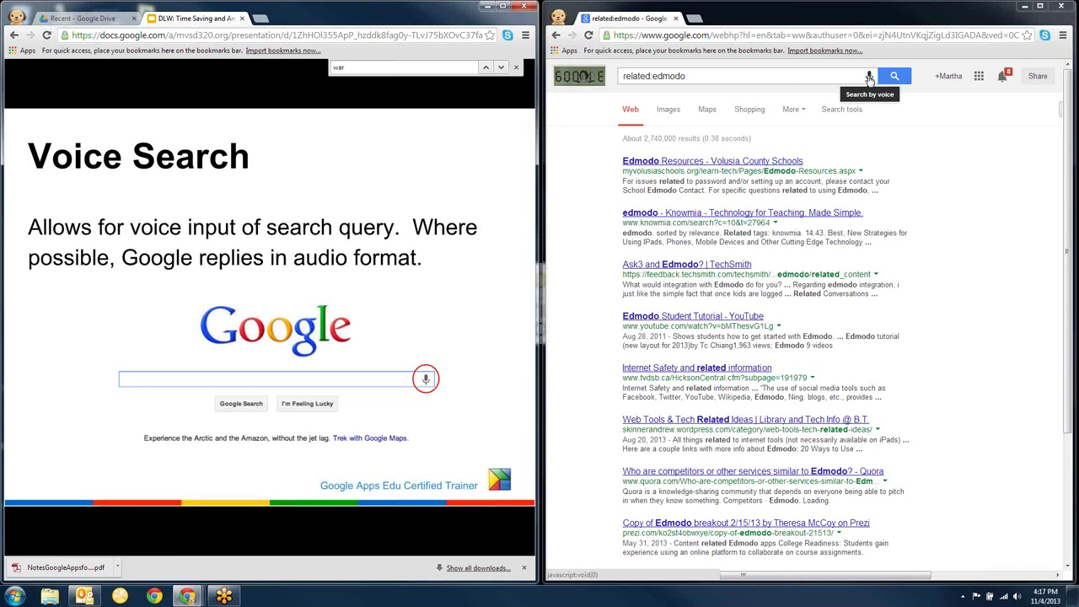
pyautogui.click(869, 76)
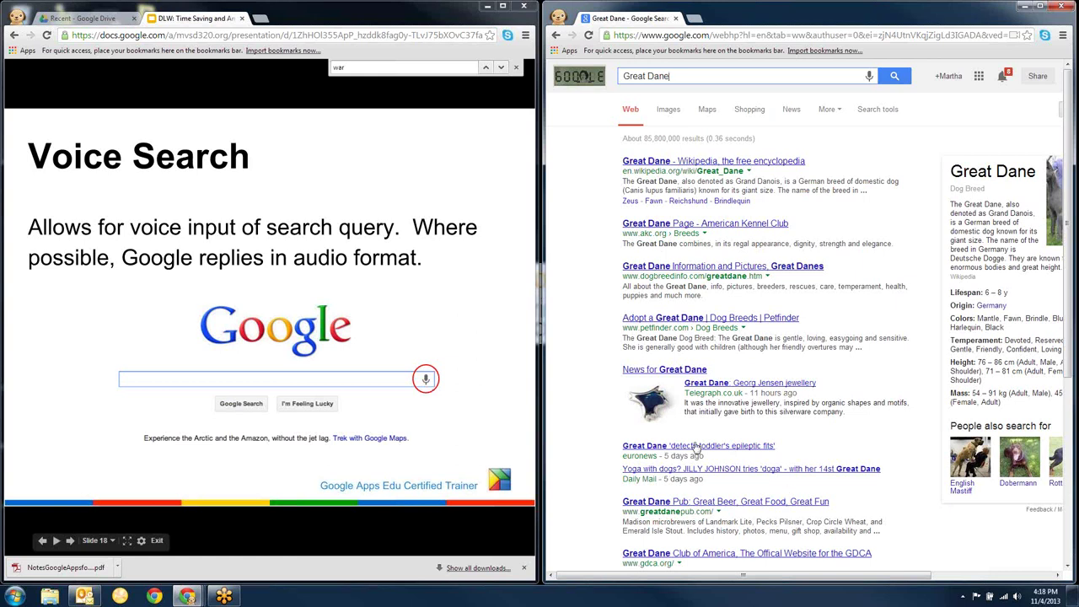
pyautogui.click(354, 247)
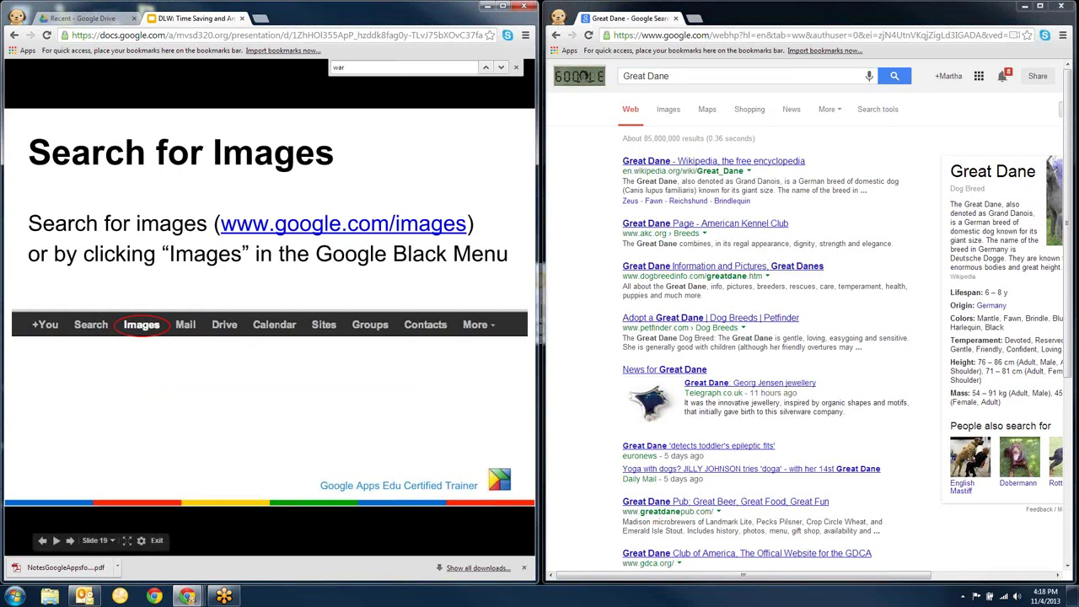
# Switch to image results and replace 'Great Dane' with a 'rose' image search.
pyautogui.click(699, 75)
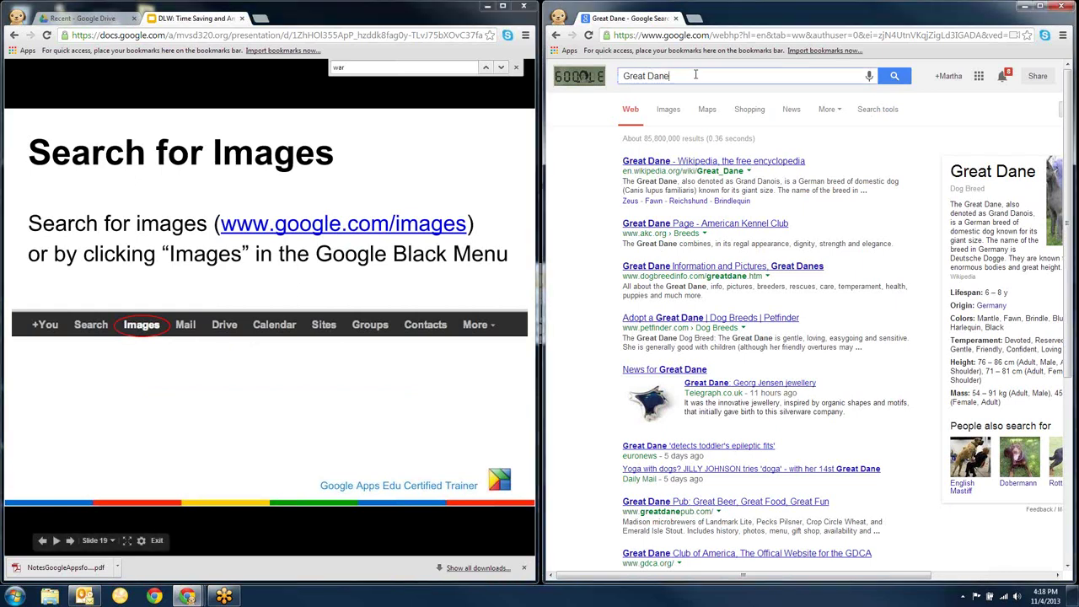
pyautogui.click(670, 110)
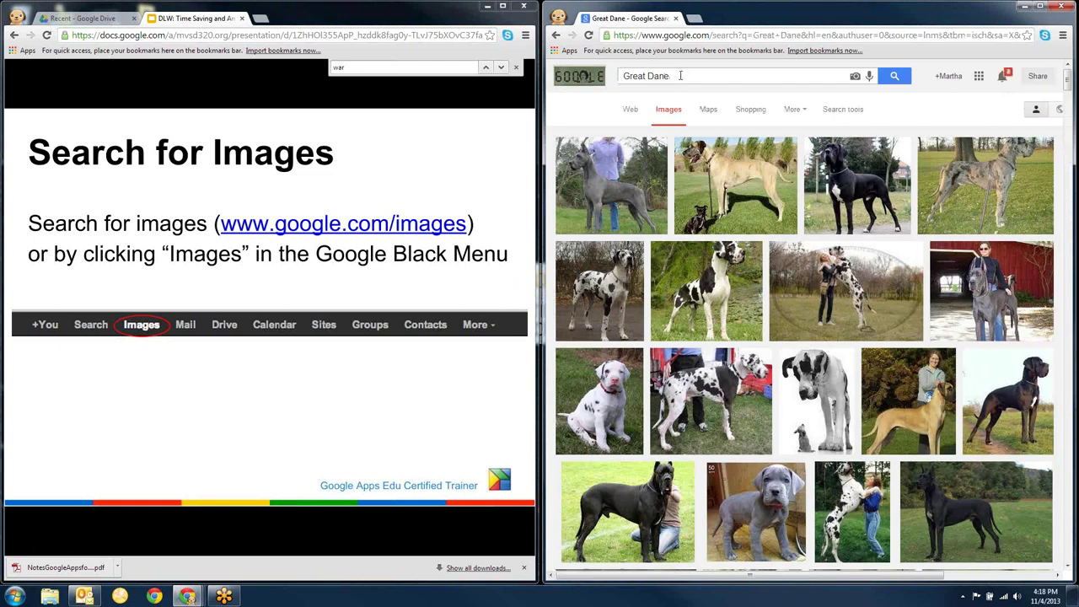
pyautogui.moveTo(678, 77); pyautogui.dragTo(621, 80)
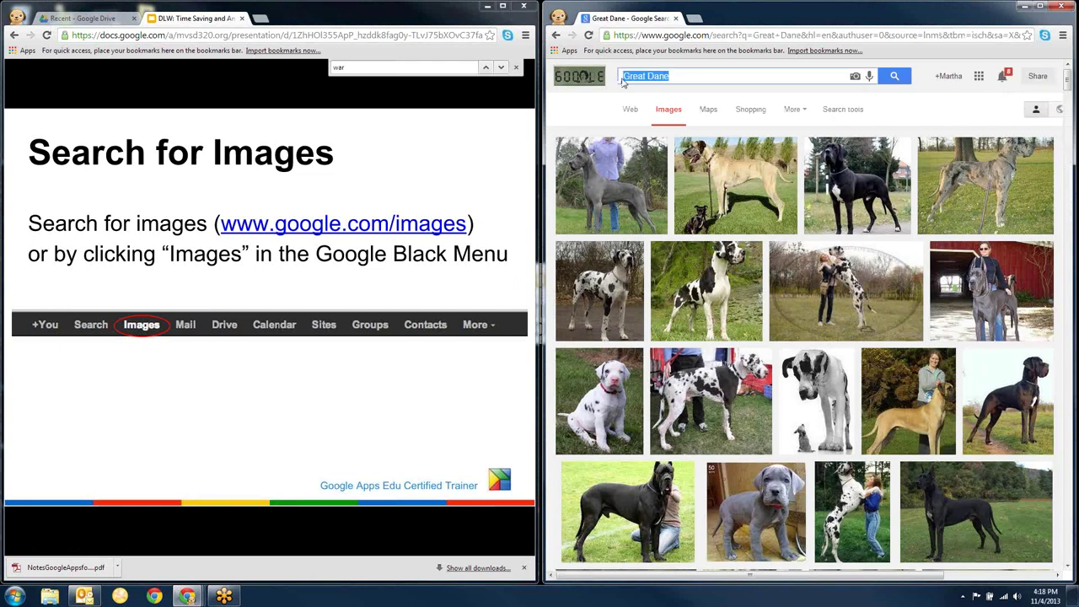
pyautogui.write('rose')
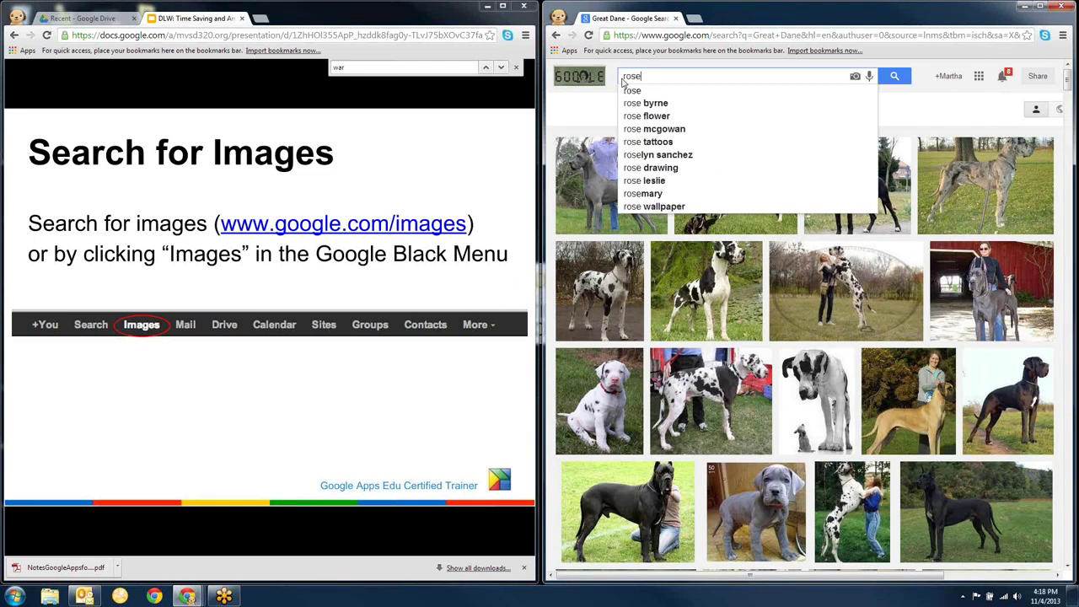
pyautogui.press('Return')
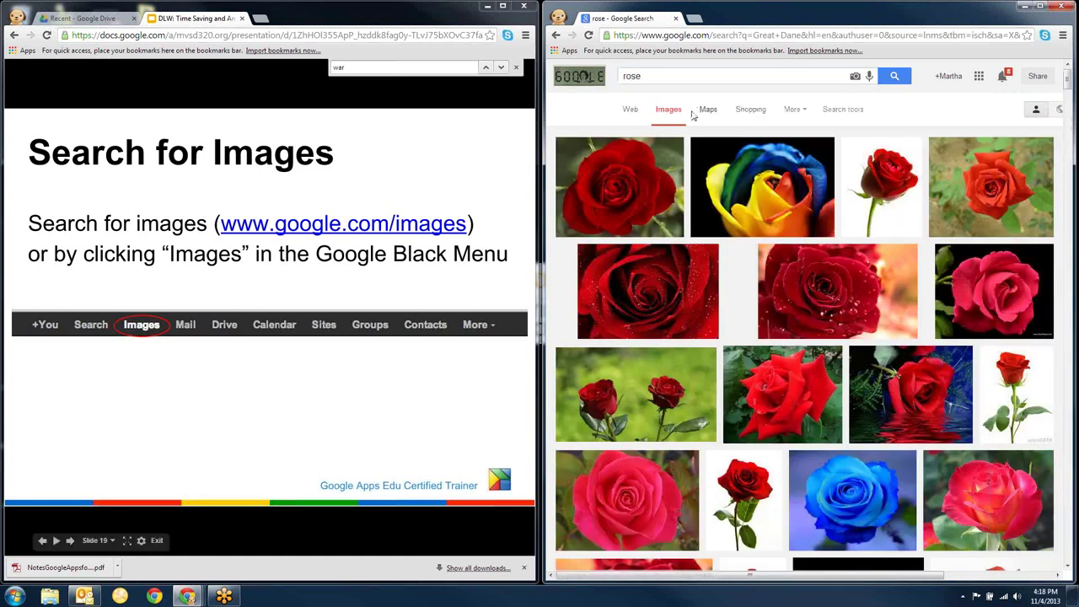
# Filter the rose images by colour to show only blue roses.
pyautogui.click(857, 113)
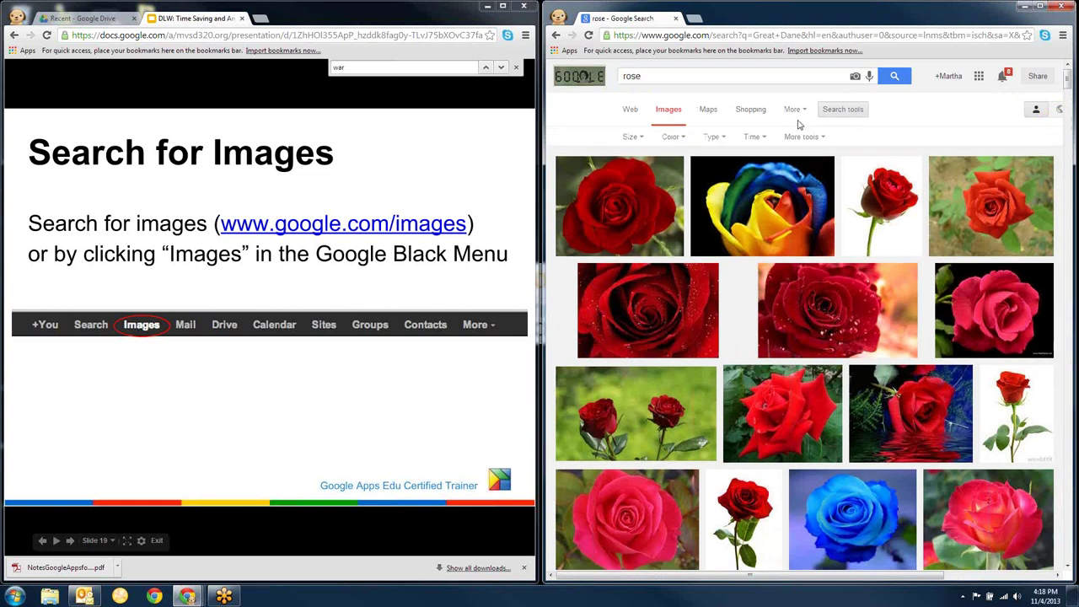
pyautogui.click(685, 138)
pyautogui.click(677, 233)
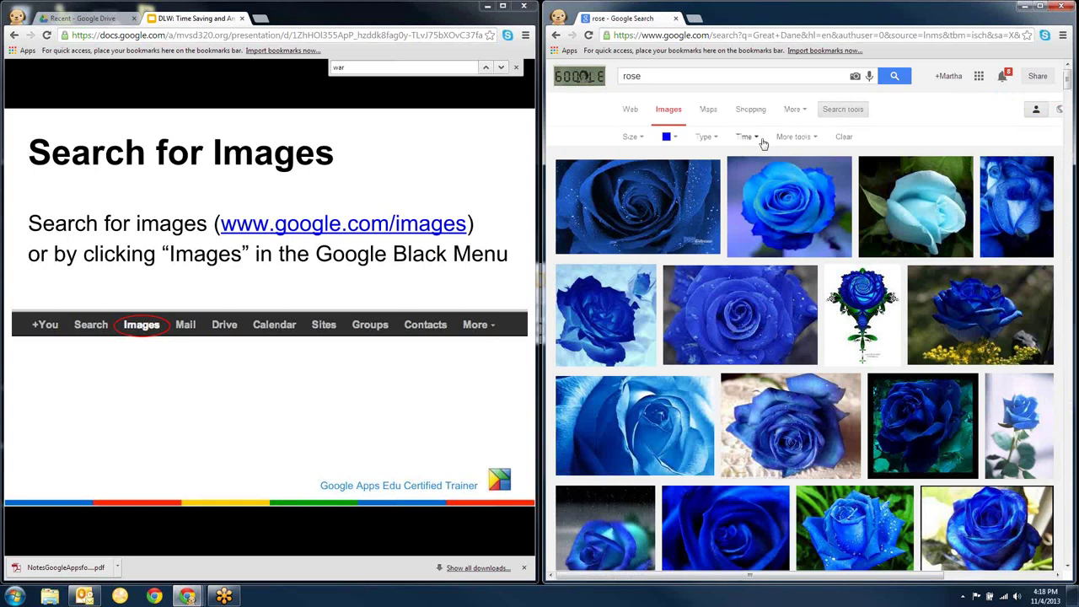
# Try the image type filters on the roses: clip art, line drawings, then animated.
pyautogui.click(802, 137)
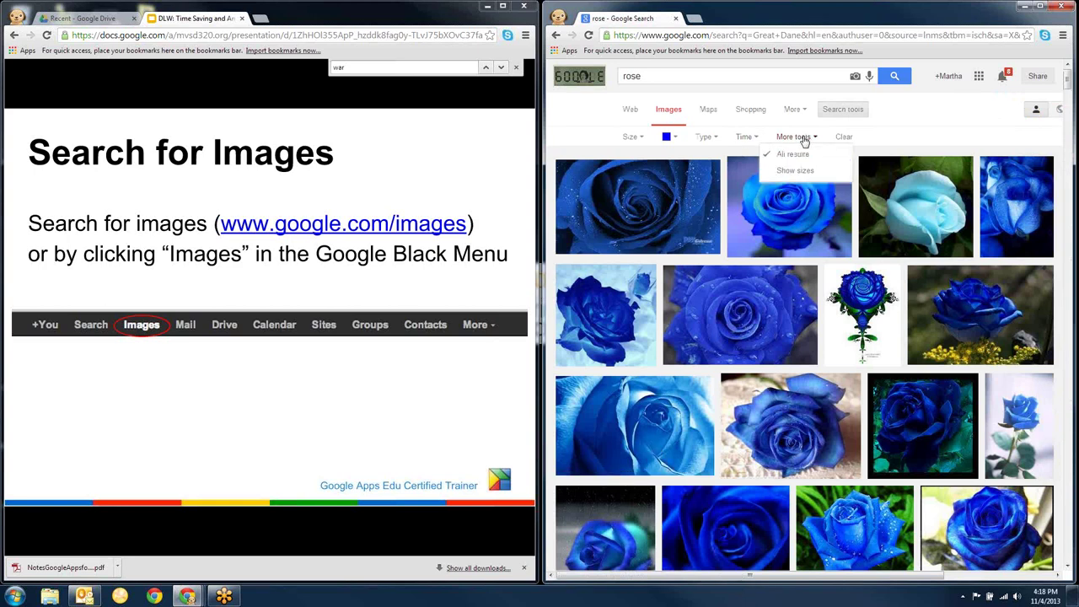
pyautogui.click(746, 140)
pyautogui.click(716, 139)
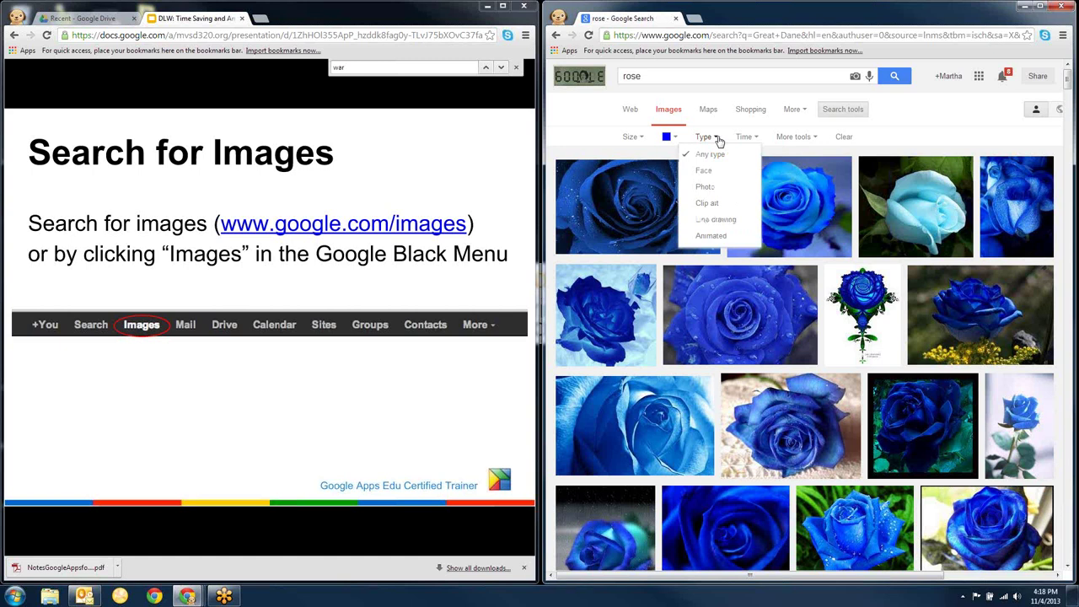
pyautogui.click(710, 204)
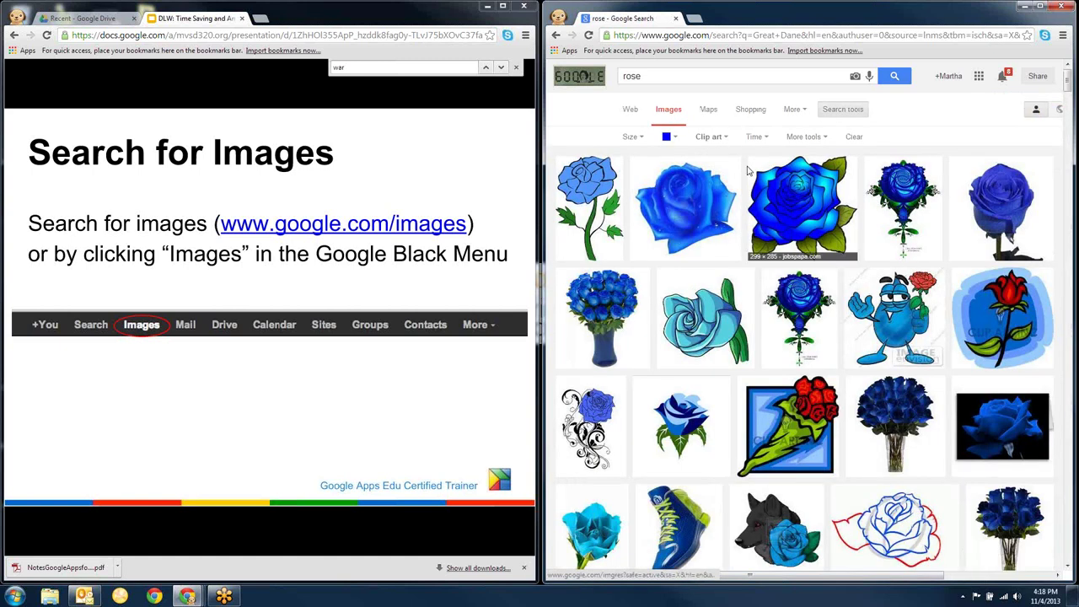
pyautogui.click(726, 138)
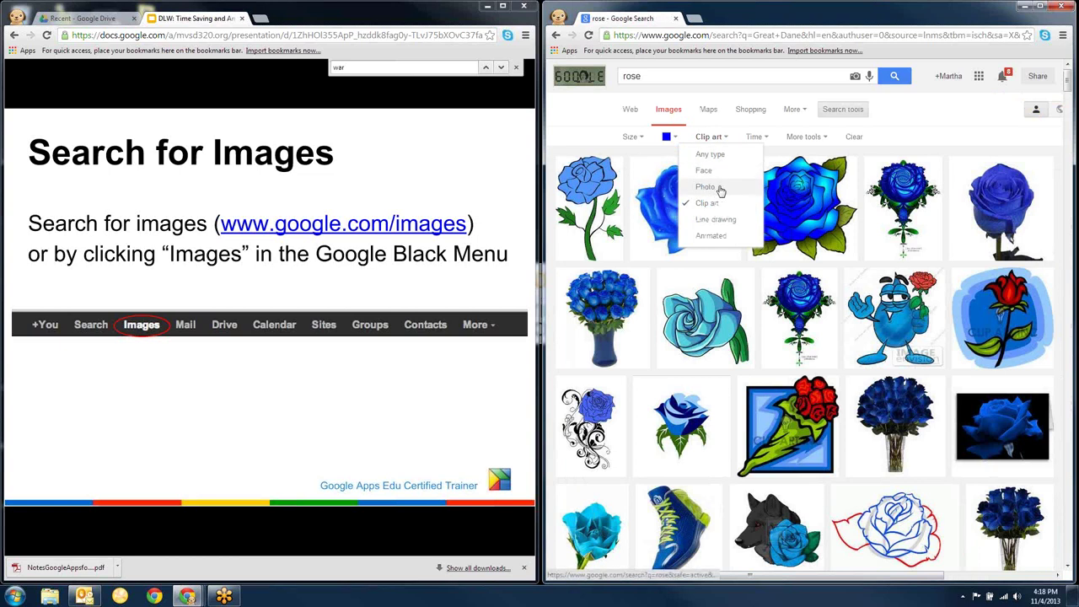
pyautogui.click(716, 218)
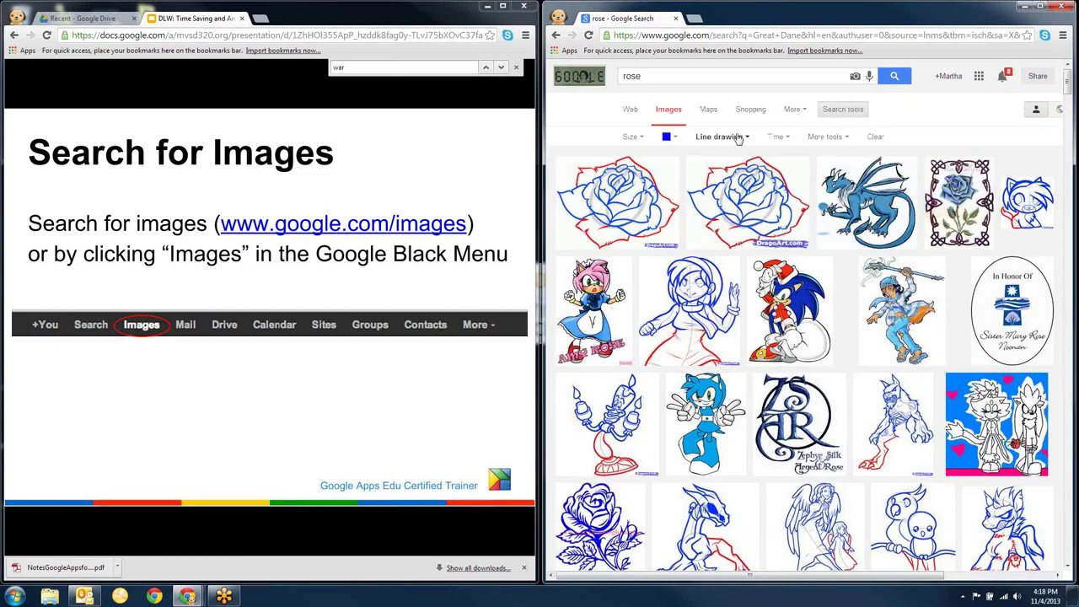
pyautogui.click(738, 138)
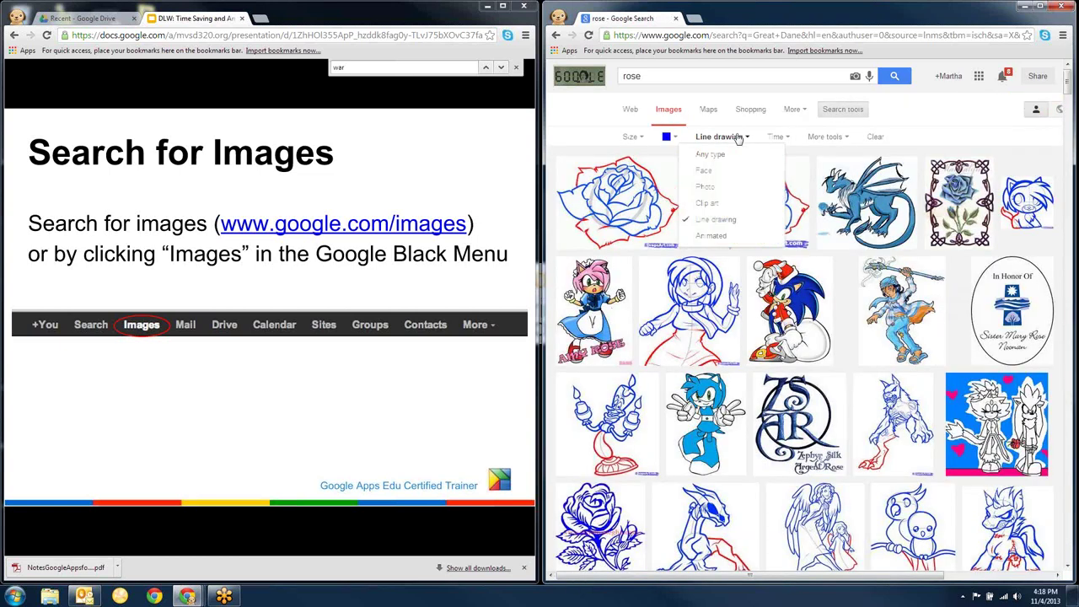
pyautogui.click(708, 236)
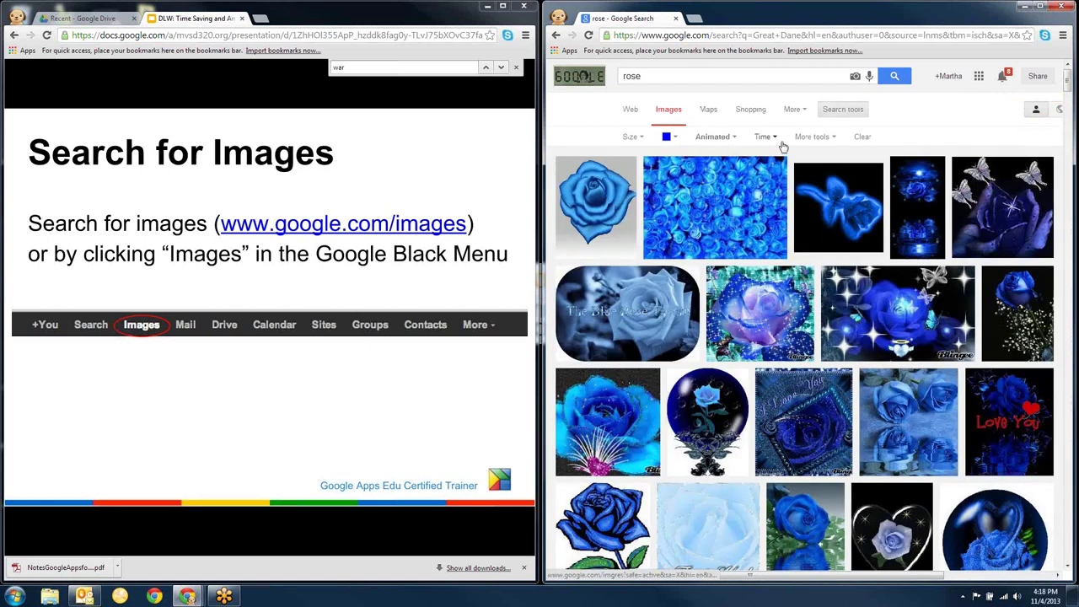
# Reset image type to Any type and filter the rose images to green.
pyautogui.click(735, 138)
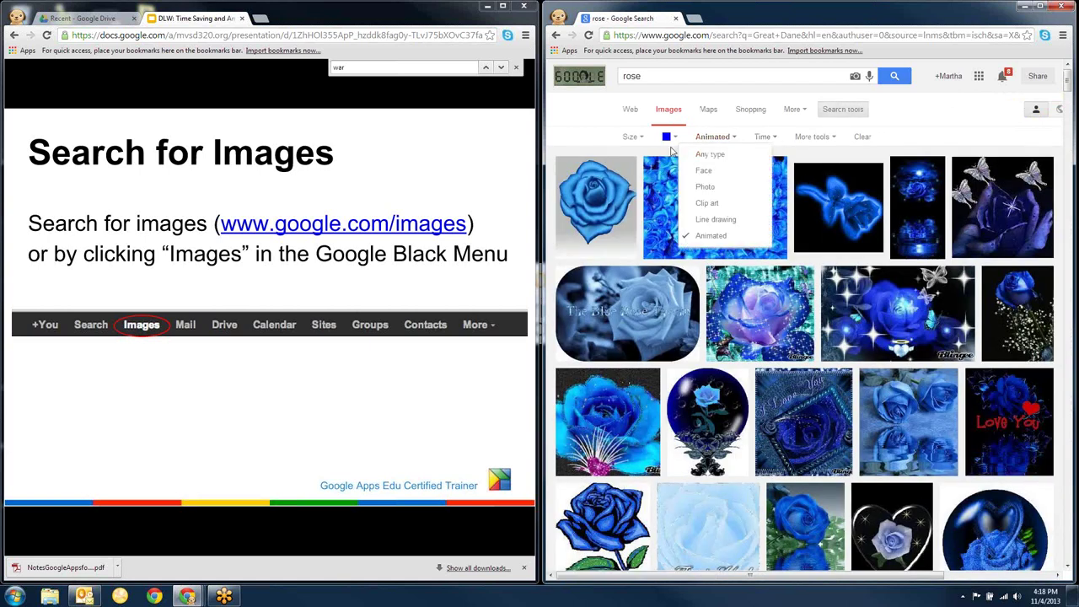
pyautogui.click(722, 138)
pyautogui.click(722, 138)
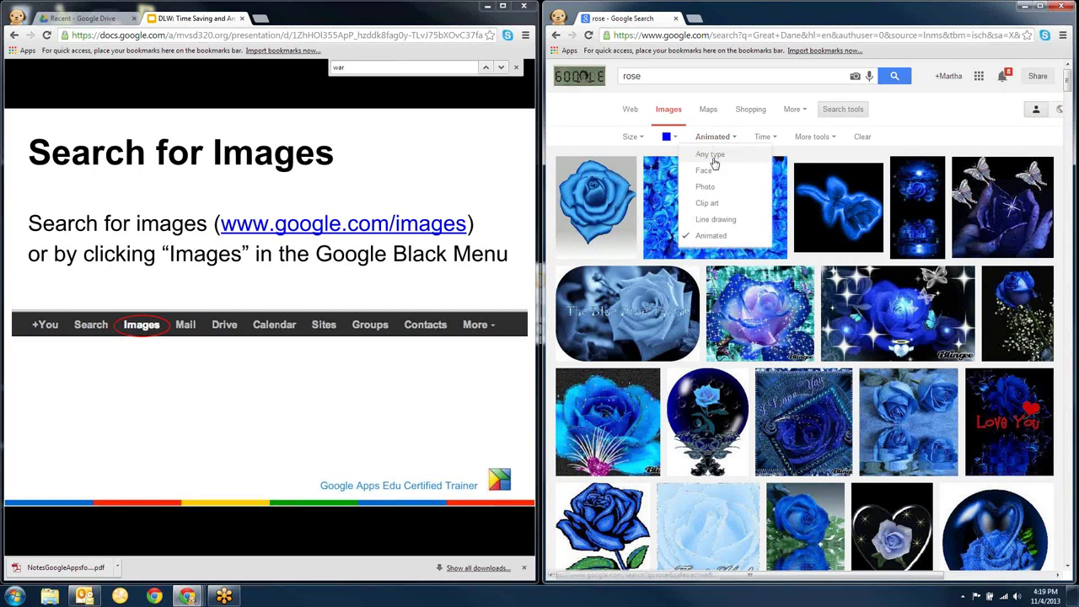
pyautogui.click(715, 154)
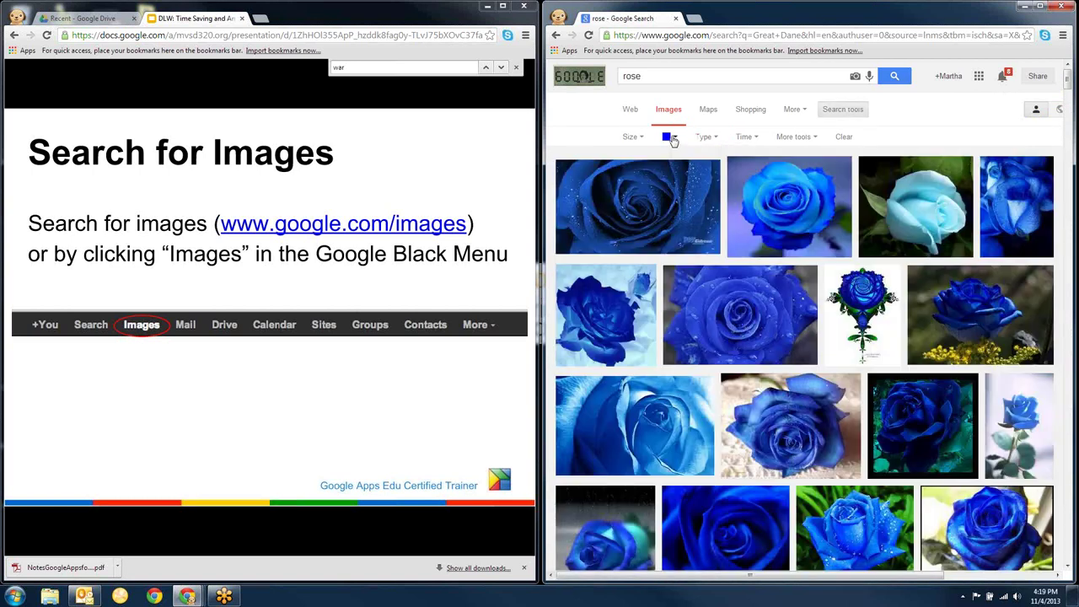
pyautogui.click(673, 138)
pyautogui.click(700, 221)
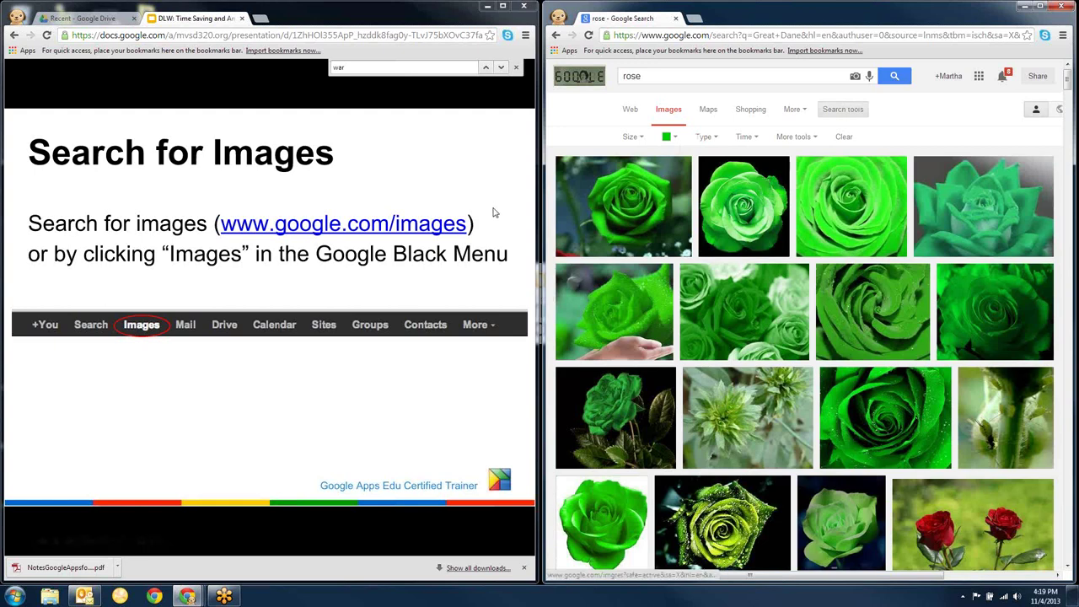
# Advance the slides past search by size and color to the Search by Image slide.
pyautogui.click(386, 262)
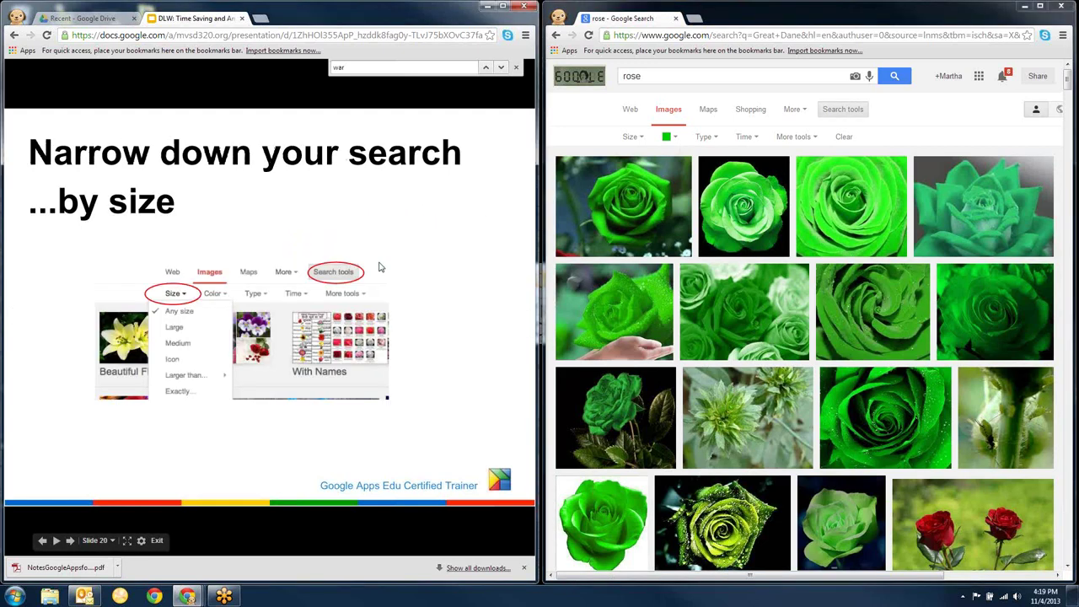
pyautogui.click(414, 263)
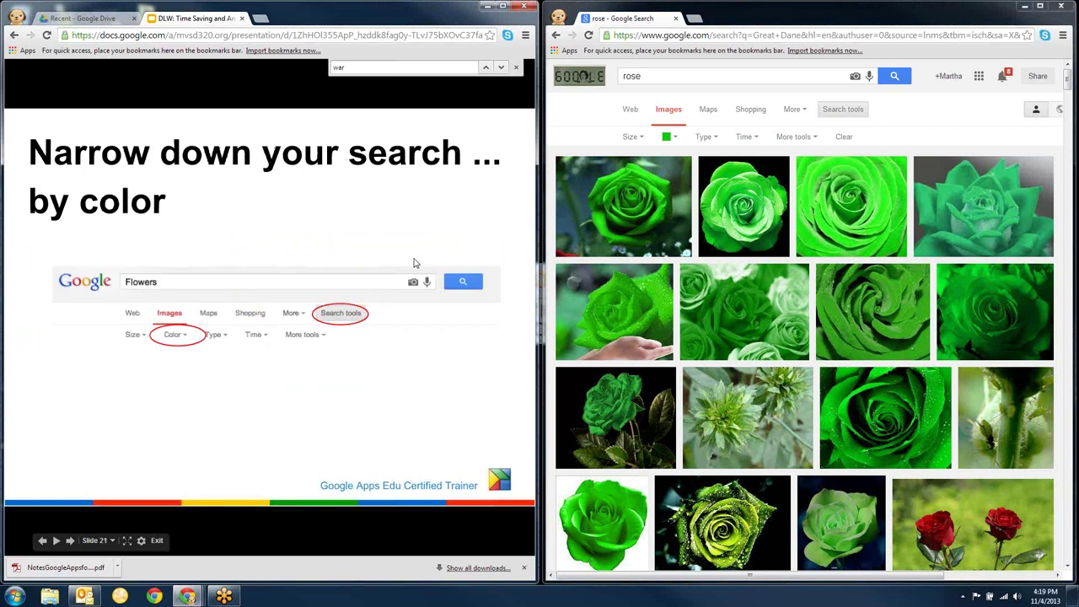
pyautogui.click(395, 238)
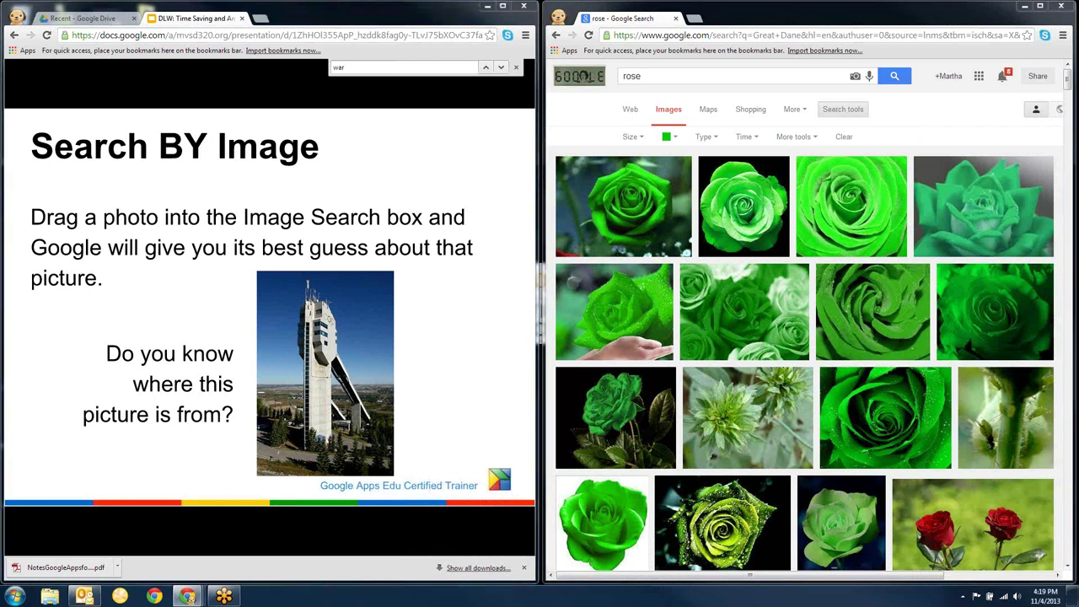
# Search by the tower photo, getting 'calgary olympic park', then advance to the Advanced Search slide.
pyautogui.moveTo(1071, 189); pyautogui.dragTo(773, 145)
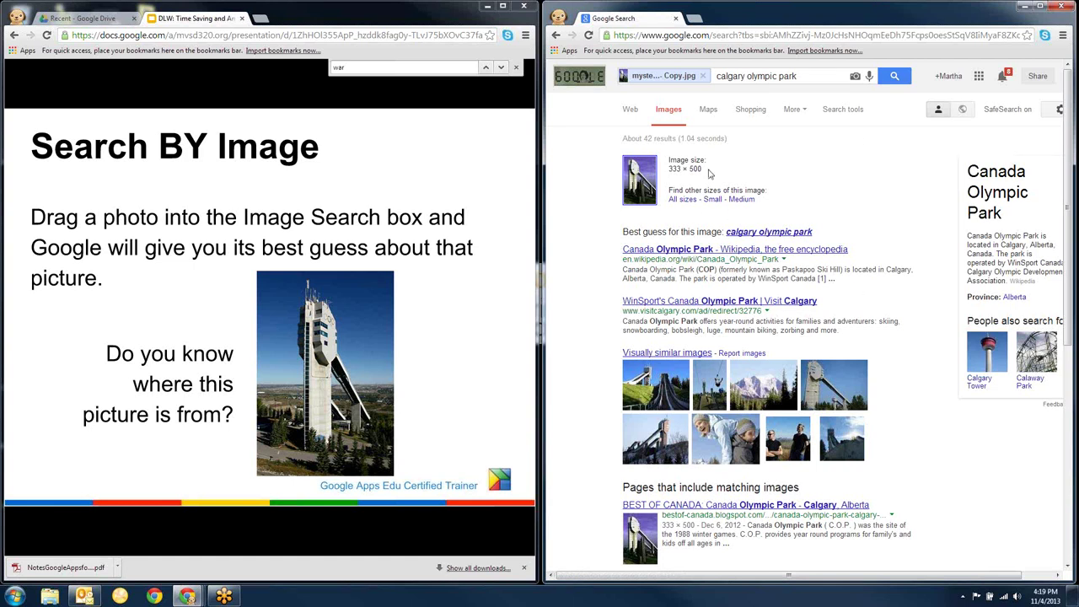
pyautogui.moveTo(386, 187)
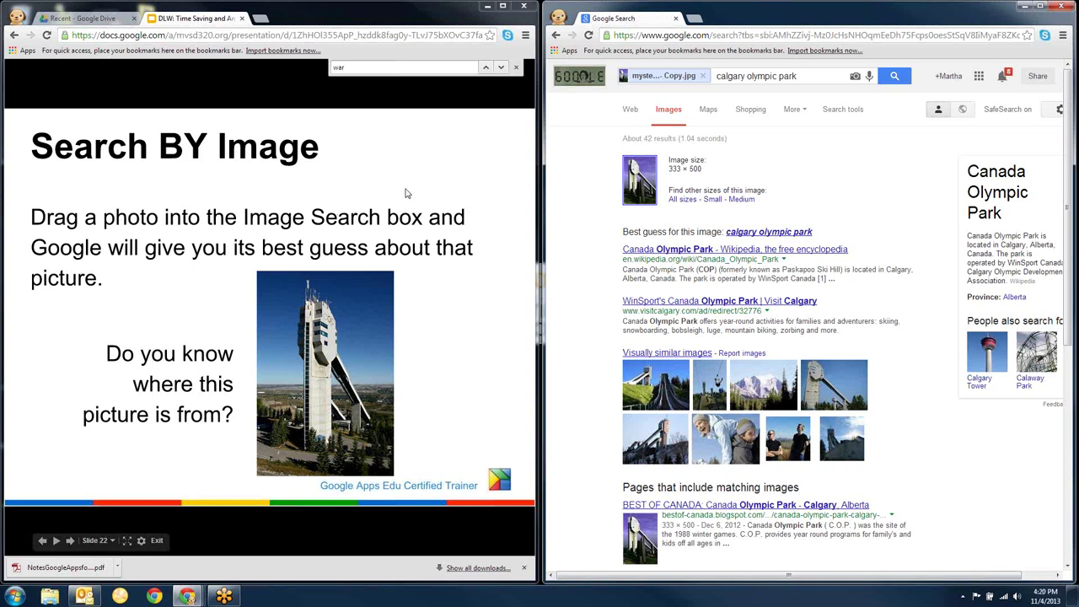
pyautogui.press('Right')
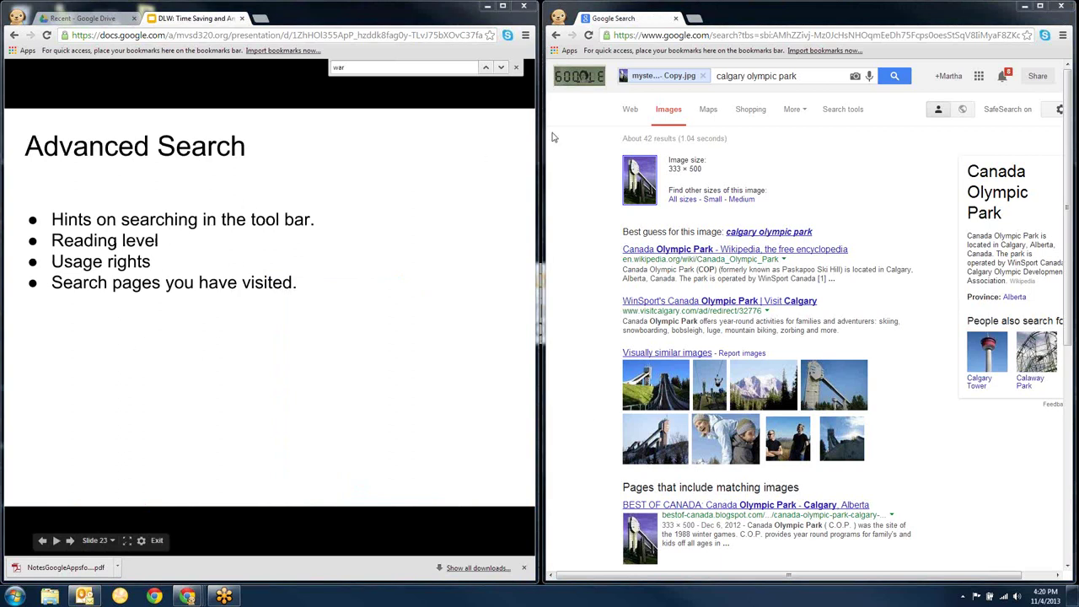
# Move the search window over the slides and open Google's Advanced Search page.
pyautogui.moveTo(783, 15); pyautogui.dragTo(742, 15)
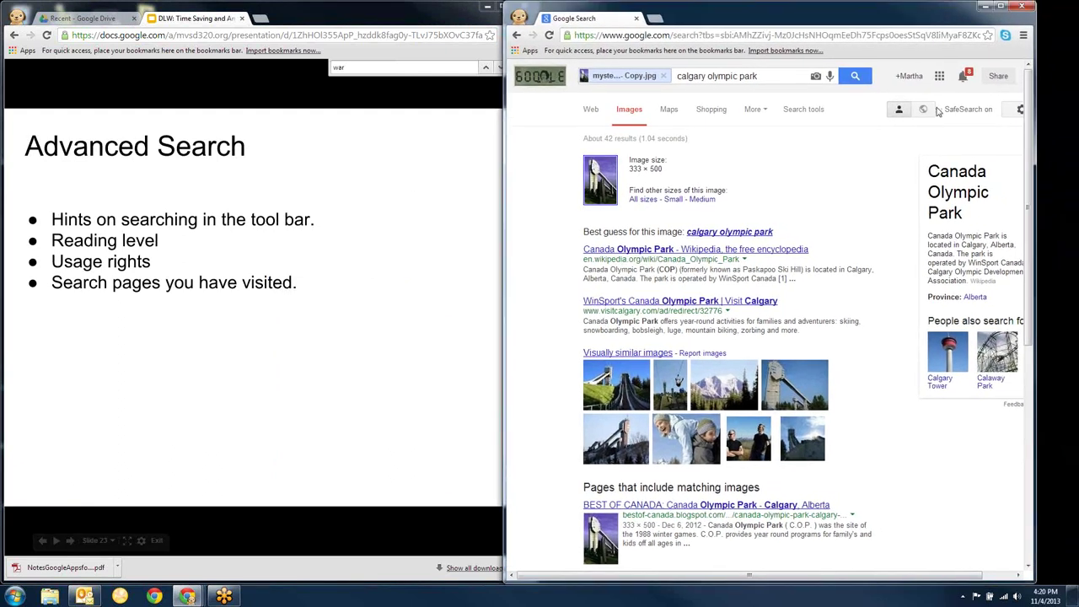
pyautogui.click(1020, 111)
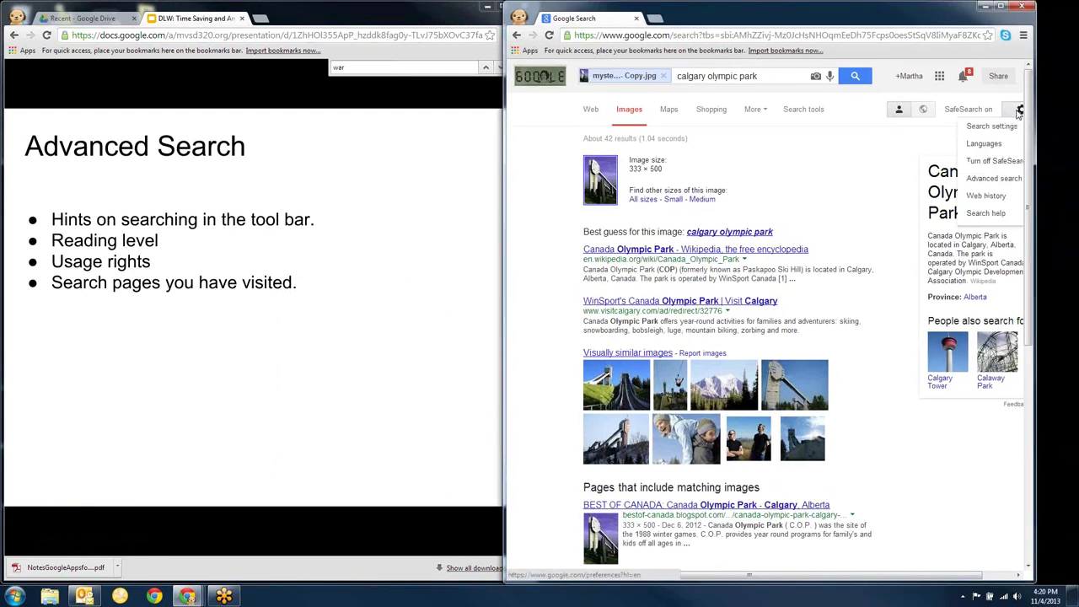
pyautogui.click(985, 179)
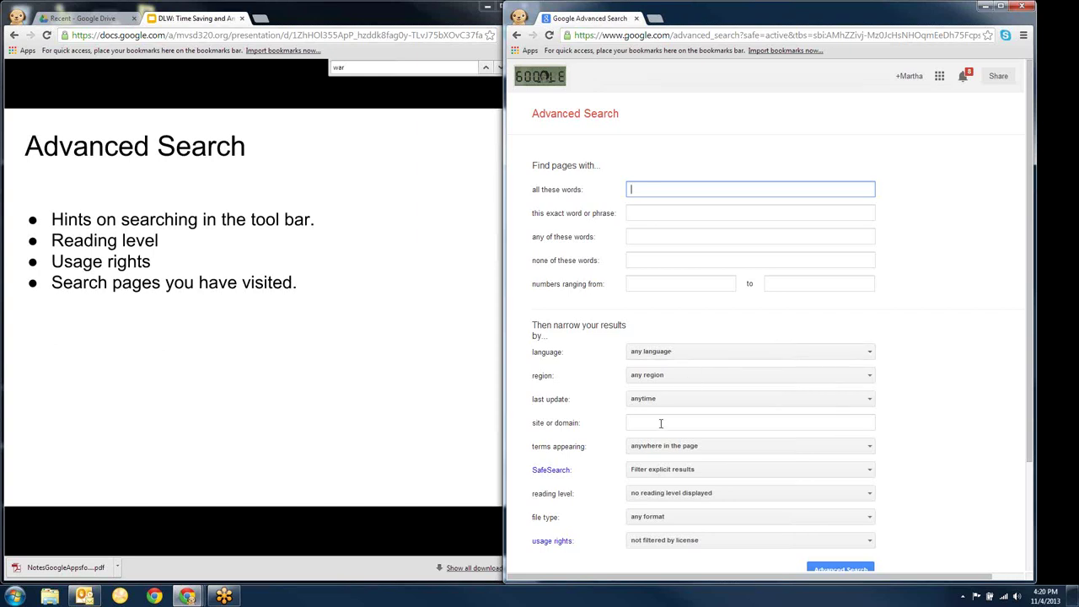
# Browse the file type formats, leaving any format, then advance to the 'Google Translate' slide.
pyautogui.click(696, 517)
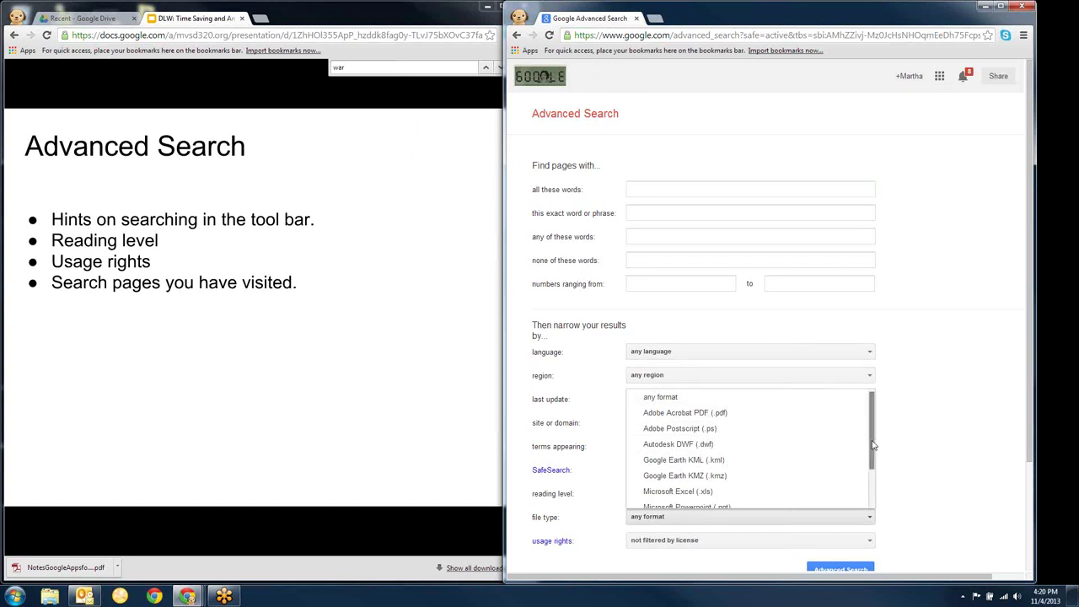
pyautogui.moveTo(874, 448); pyautogui.dragTo(846, 478)
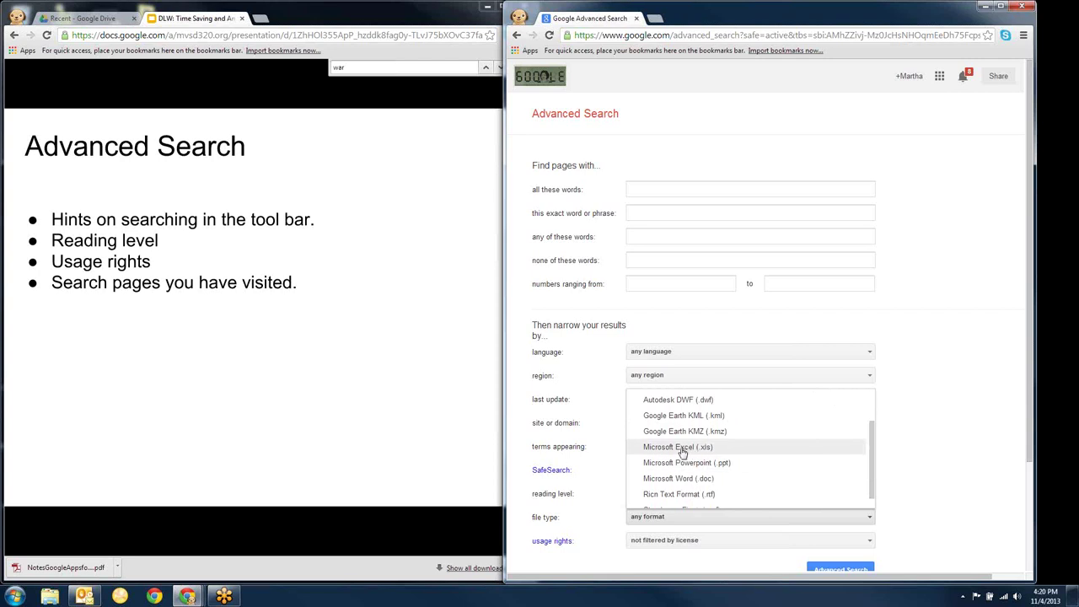
pyautogui.scroll(1, 872, 458)
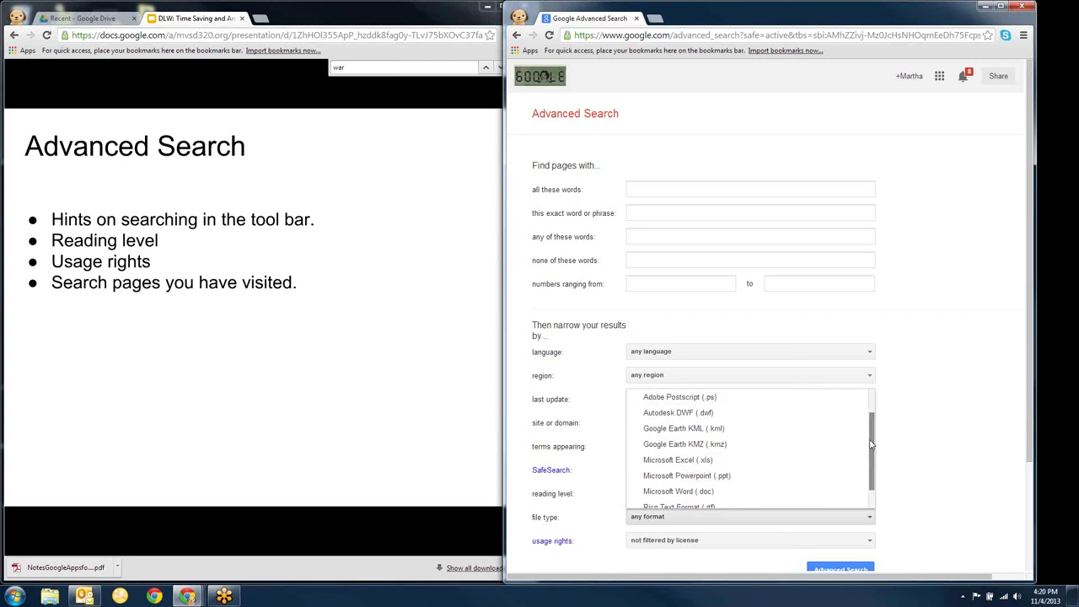
pyautogui.click(603, 520)
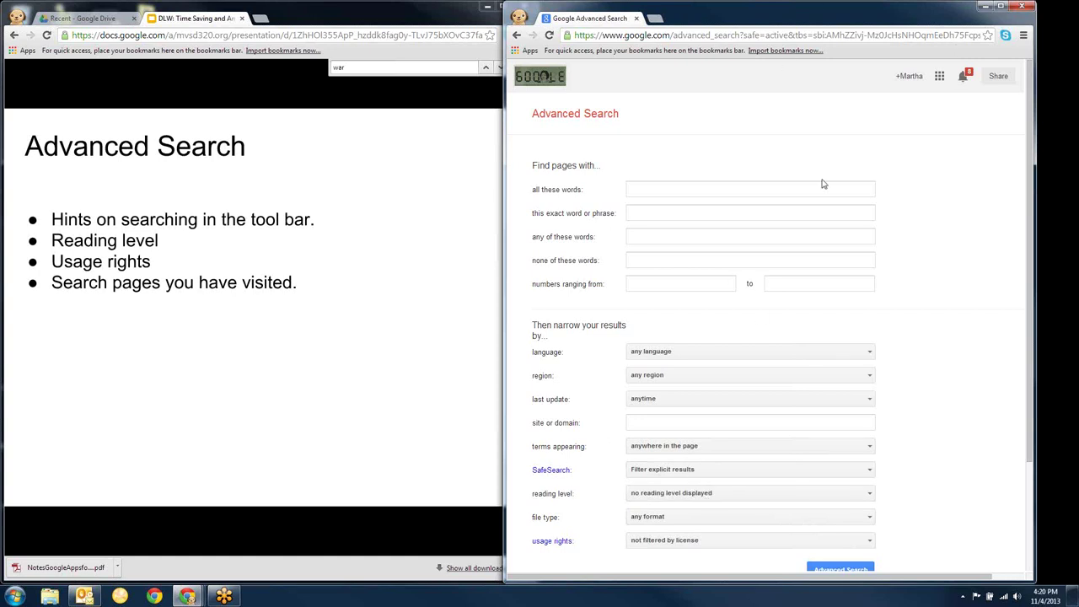
pyautogui.click(450, 212)
pyautogui.click(470, 195)
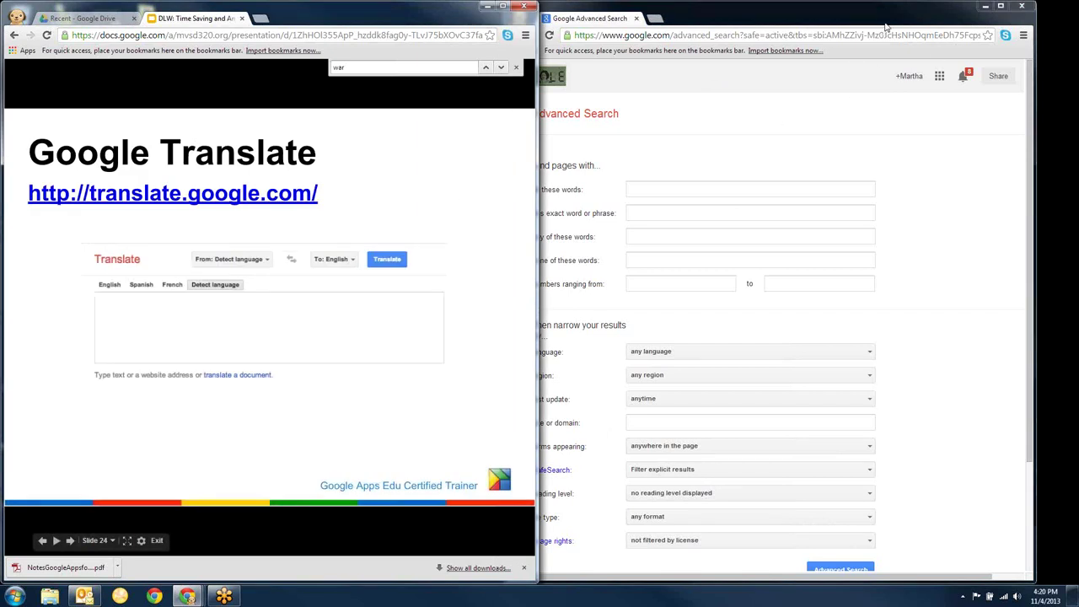
# Move the search window beside the slides and load translate.google.com.
pyautogui.moveTo(855, 11); pyautogui.dragTo(902, 10)
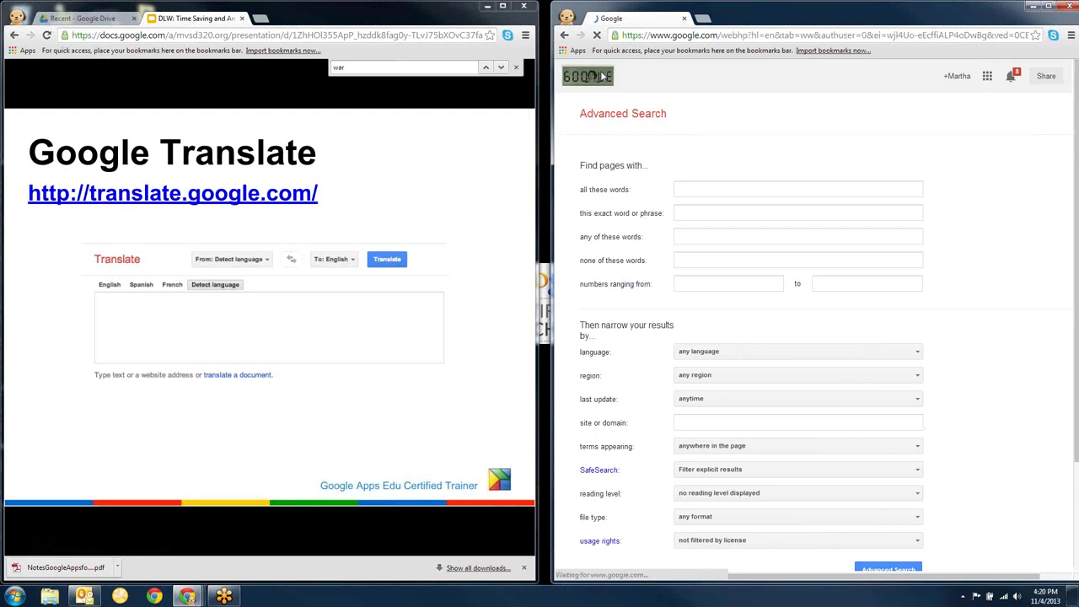
pyautogui.click(602, 76)
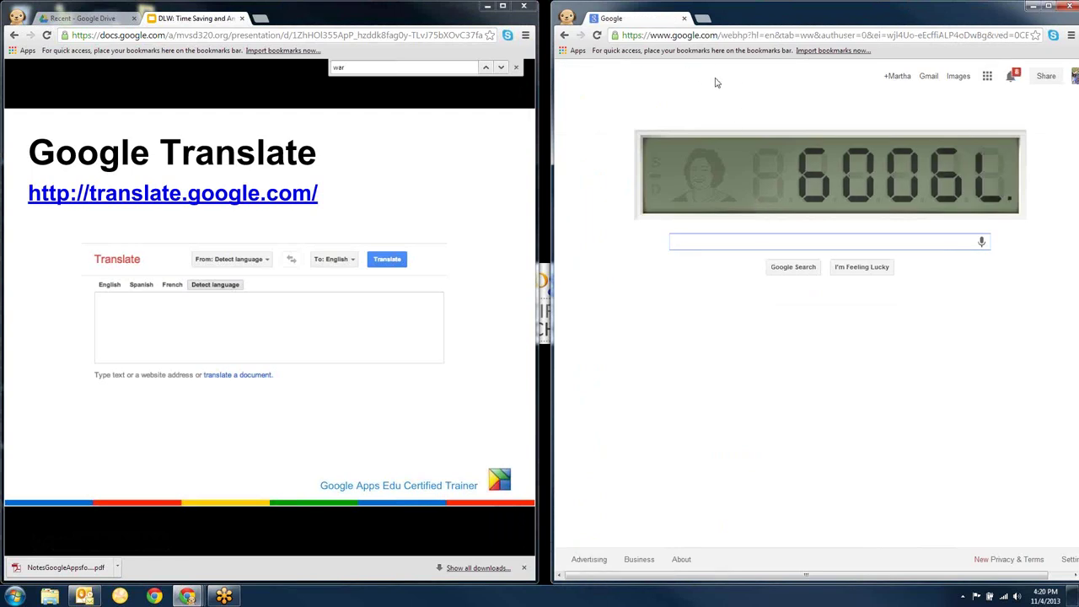
pyautogui.click(663, 37)
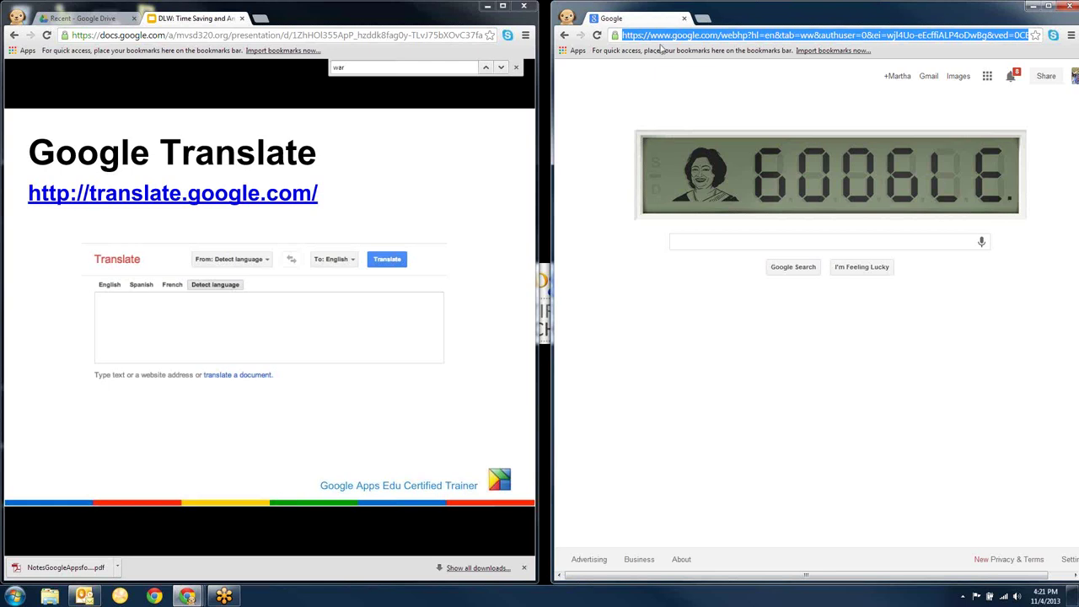
pyautogui.write('translate')
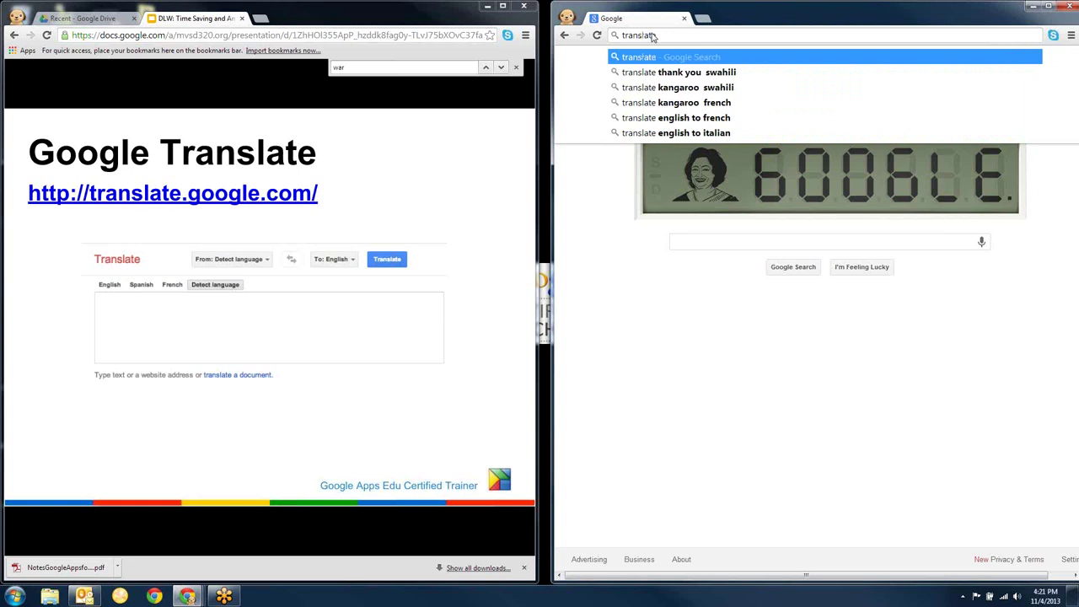
pyautogui.write('.google.com')
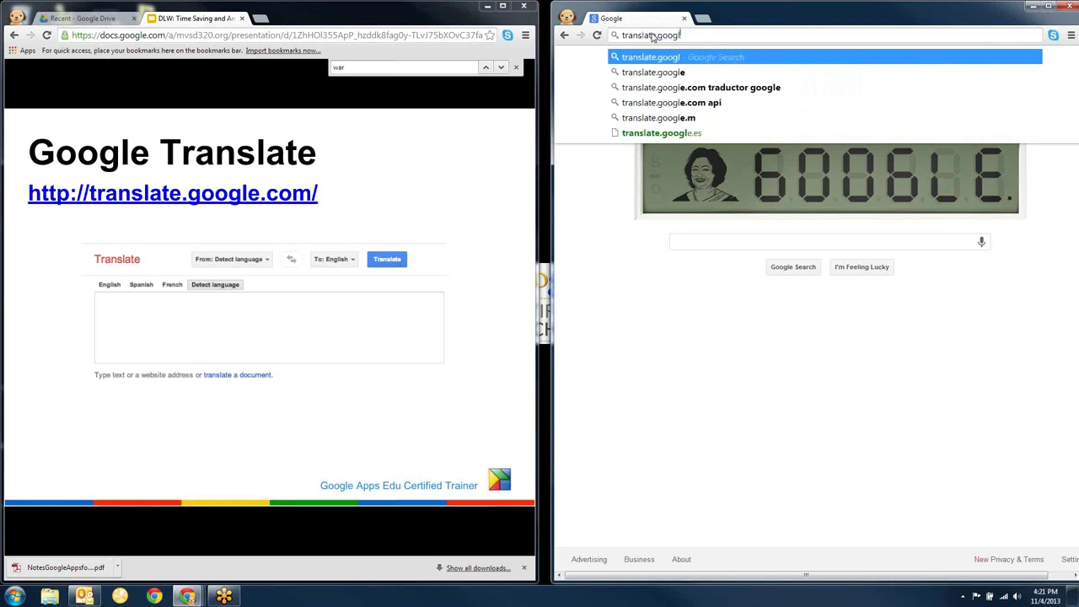
pyautogui.press('Return')
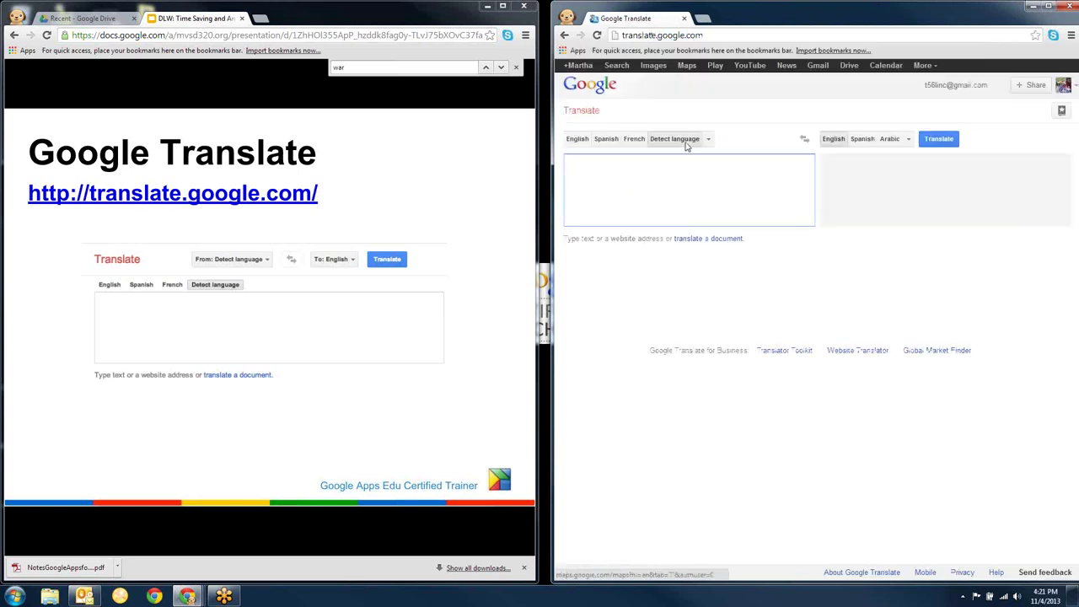
# Advance the slides past Currency Converter and Graphing Calculator to 'Google Book Search'.
pyautogui.click(398, 215)
pyautogui.click(398, 215)
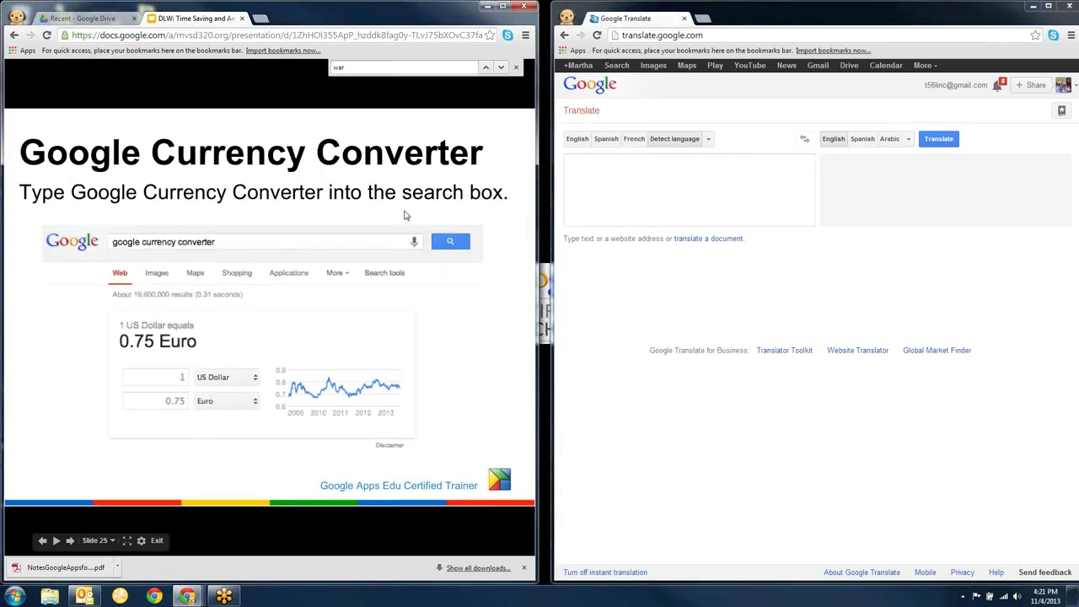
pyautogui.click(693, 161)
pyautogui.click(466, 308)
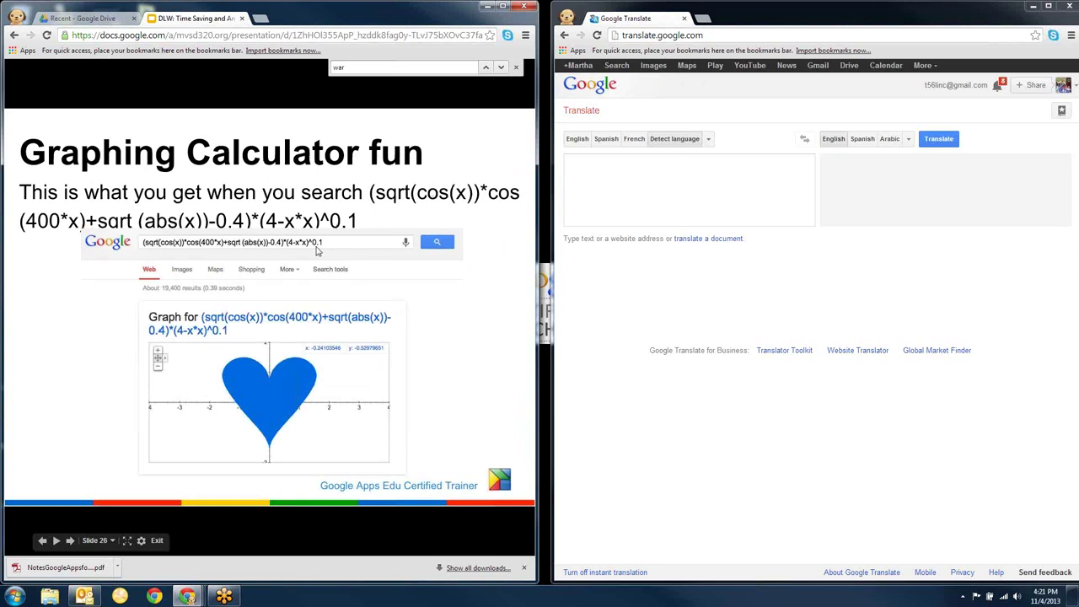
pyautogui.click(427, 405)
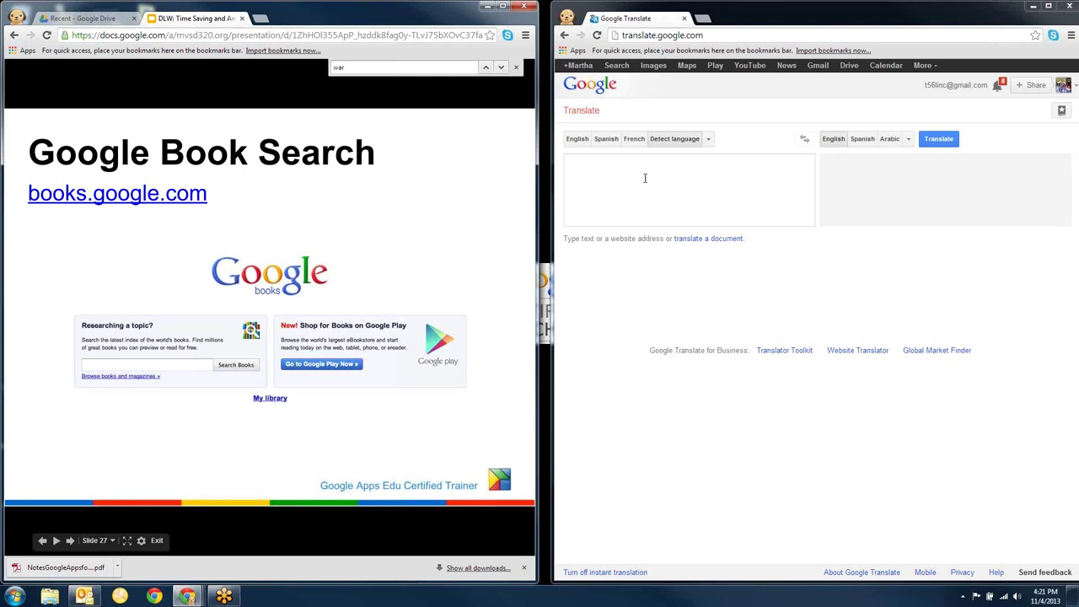
# Go to Google Books, search 'washington state' and open 'Washington in the Pacific Northwest'.
pyautogui.click(669, 35)
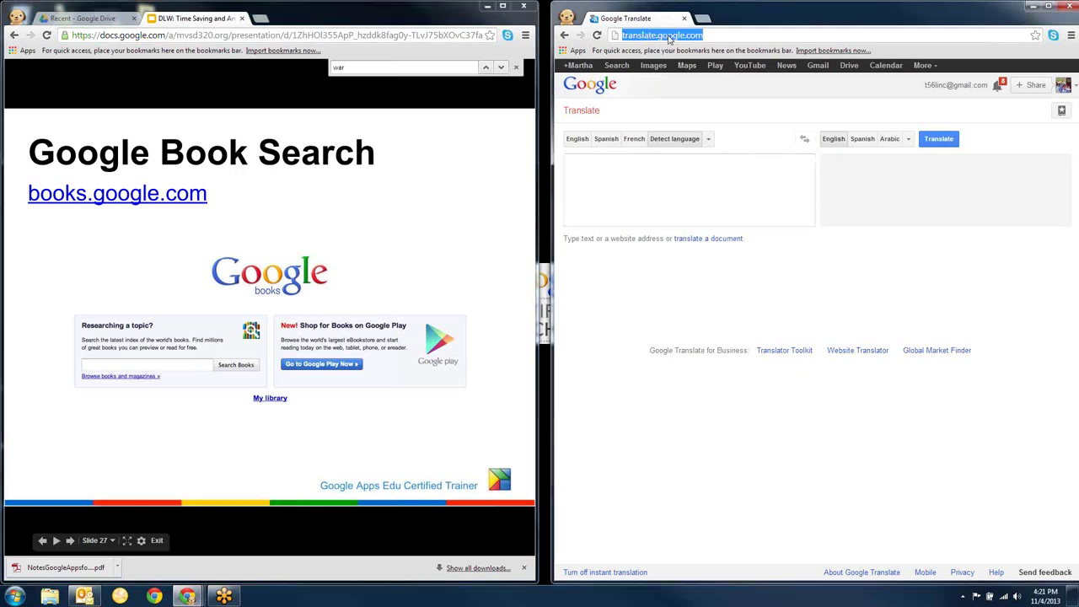
pyautogui.write('books.go')
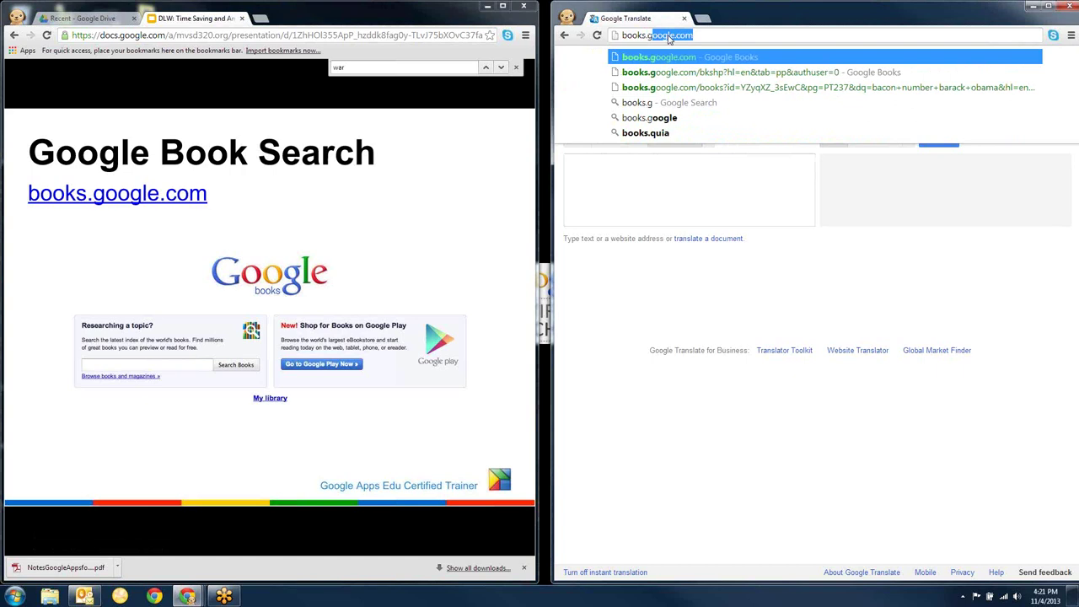
pyautogui.write('o')
pyautogui.press('Return')
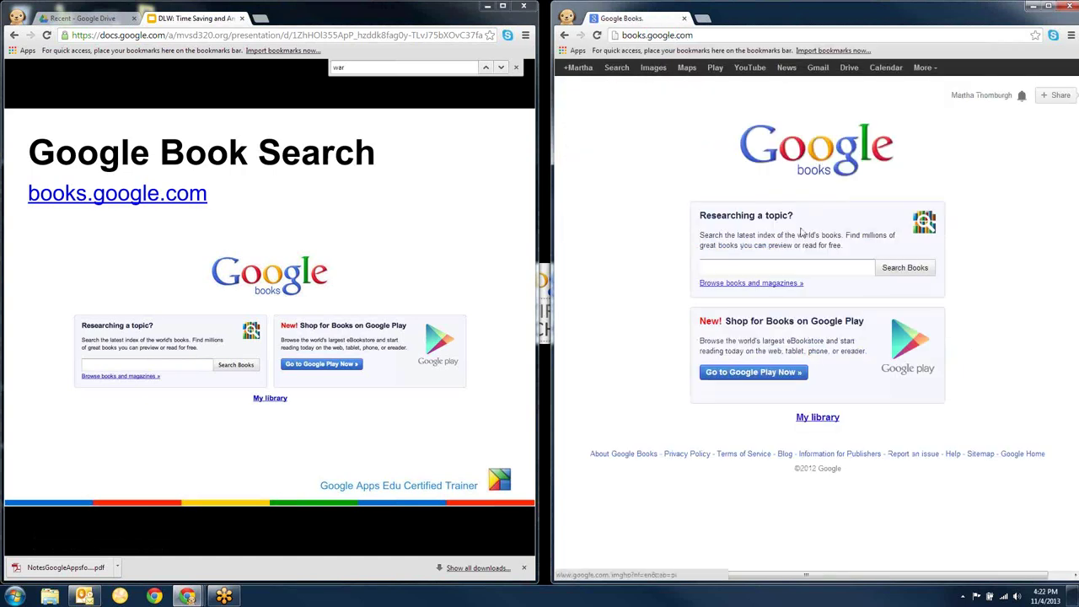
pyautogui.click(751, 267)
pyautogui.write('w')
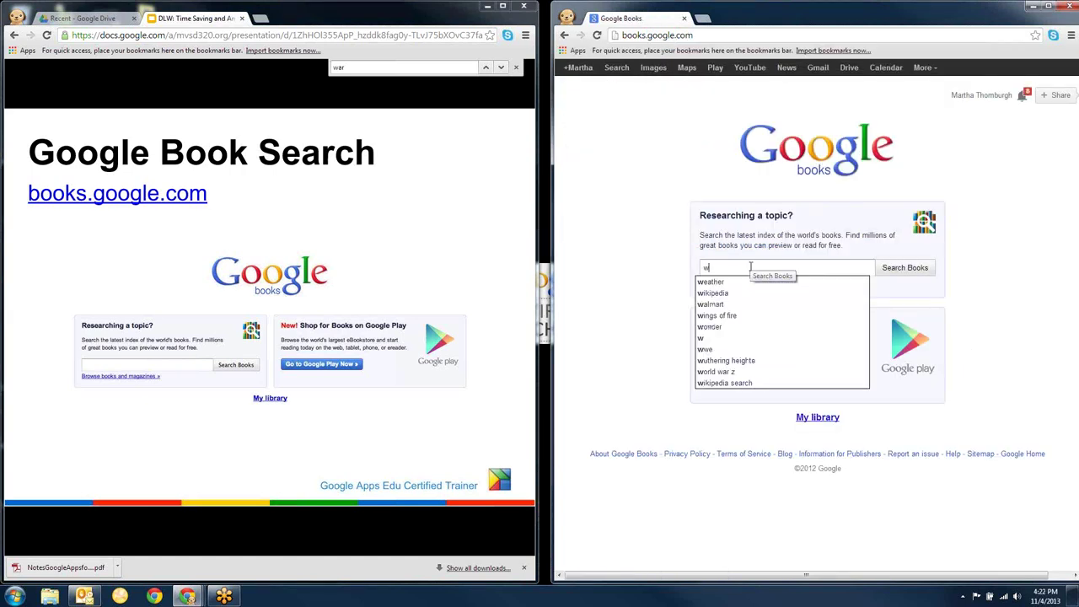
pyautogui.write('aas')
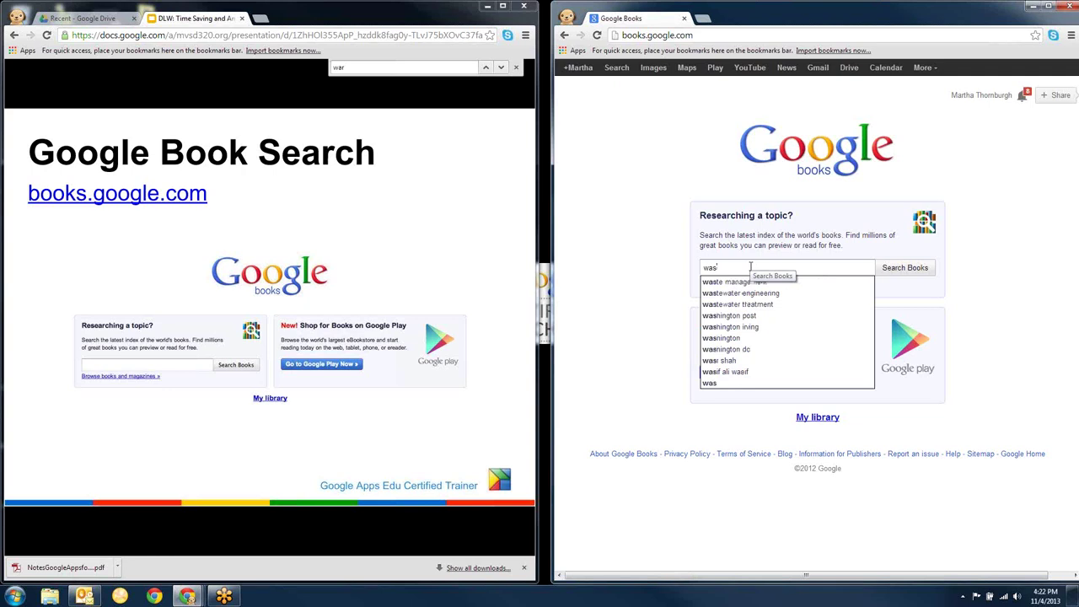
pyautogui.write('hingto')
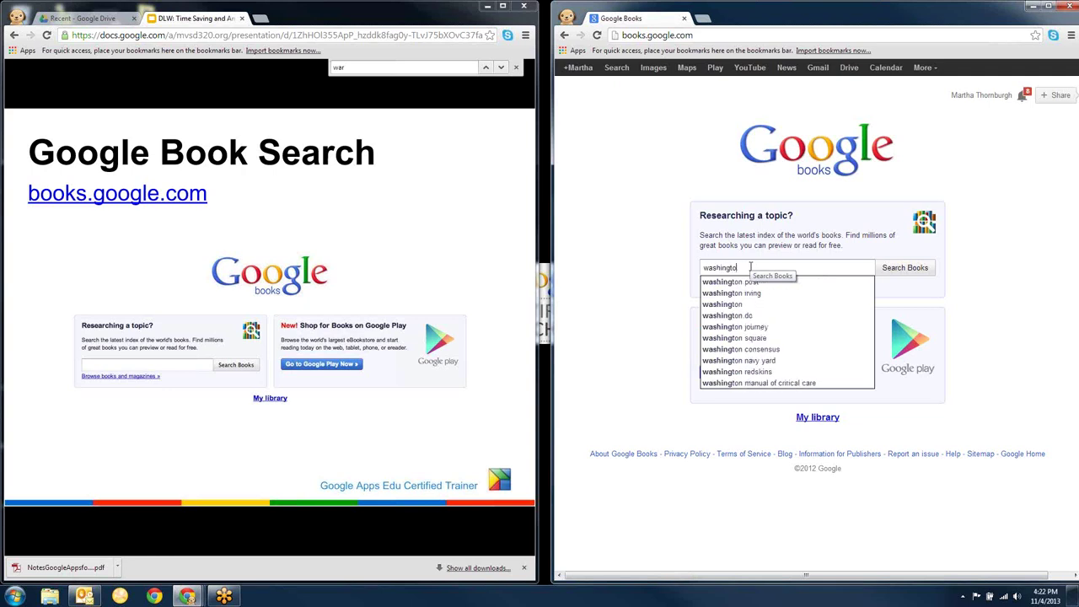
pyautogui.write('n sta')
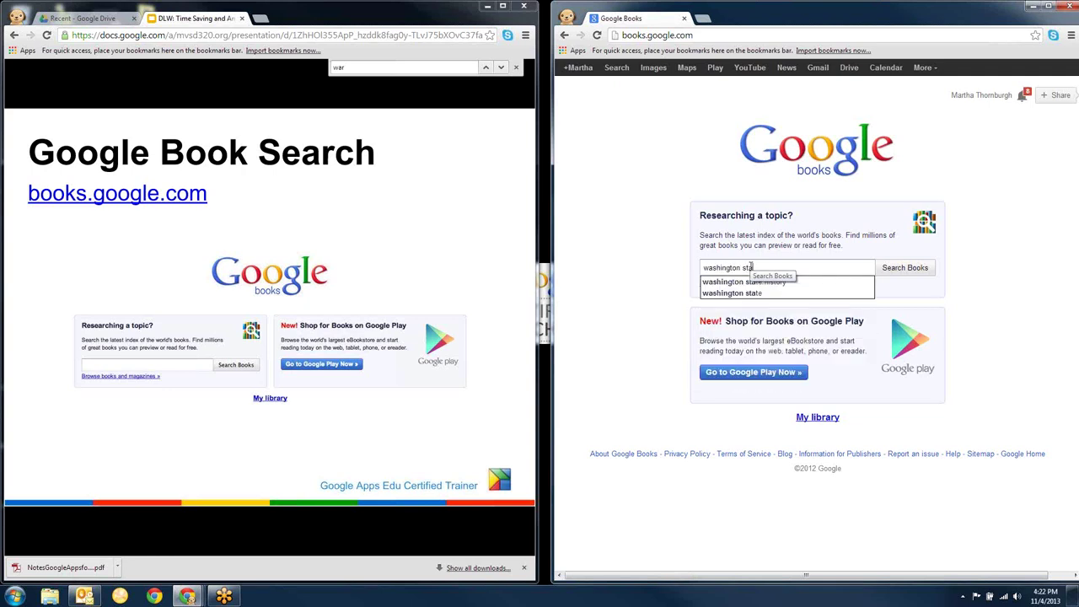
pyautogui.write('te')
pyautogui.press('Return')
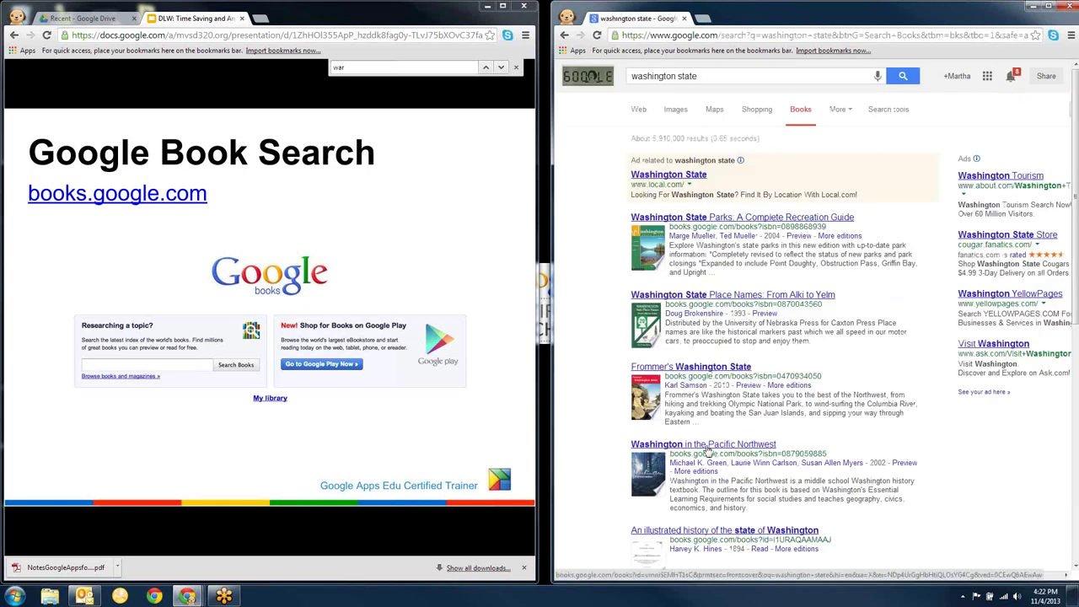
pyautogui.click(708, 449)
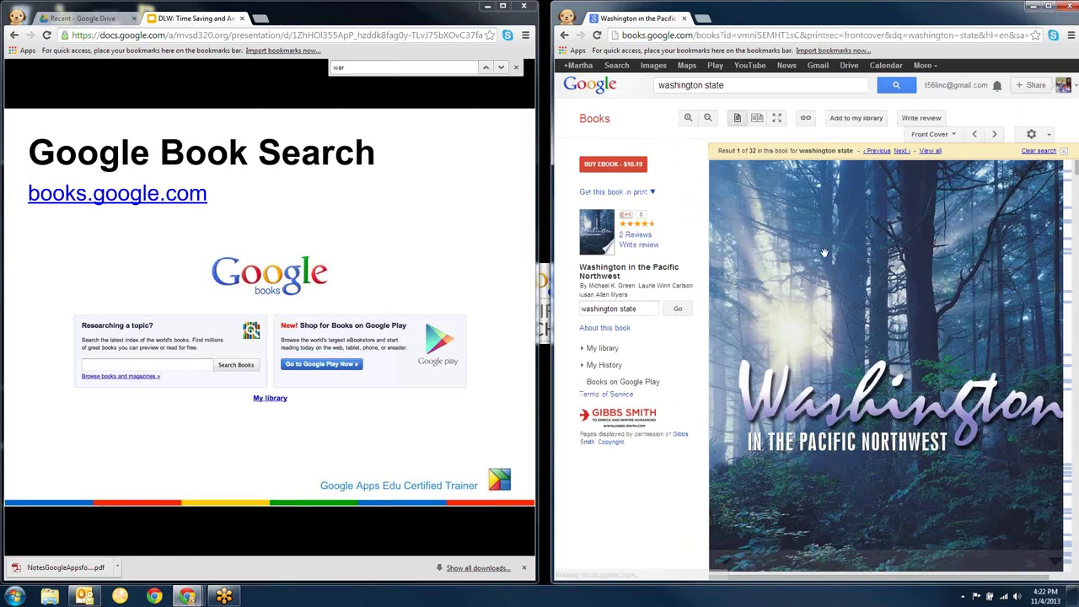
# Page forward through the book preview to the daffodils page 13.
pyautogui.click(993, 135)
pyautogui.click(993, 135)
pyautogui.click(993, 135)
pyautogui.click(994, 135)
pyautogui.click(994, 135)
pyautogui.click(994, 135)
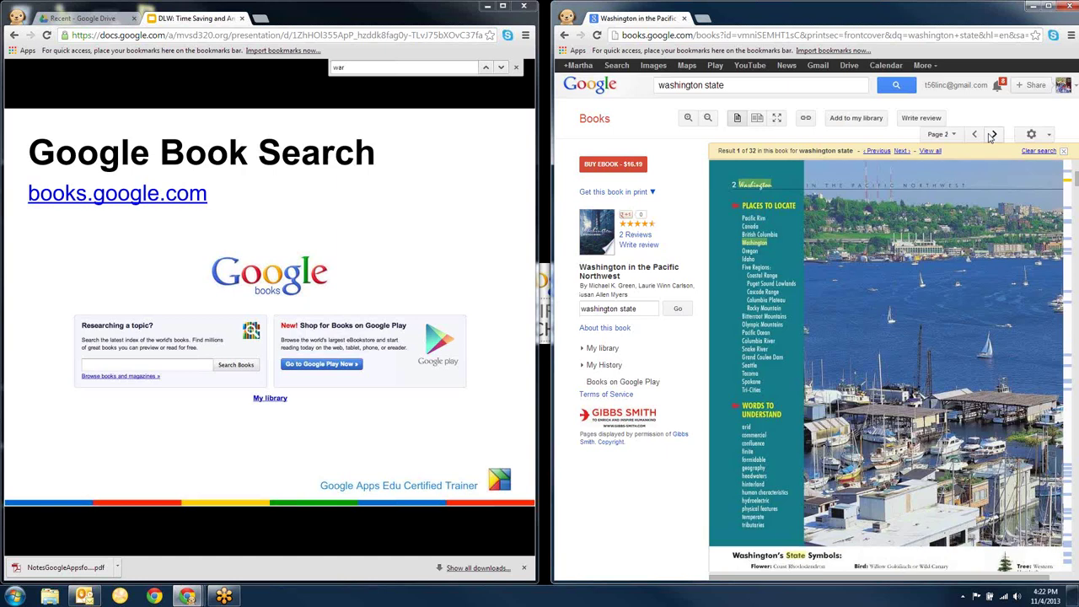
pyautogui.click(994, 135)
pyautogui.click(992, 135)
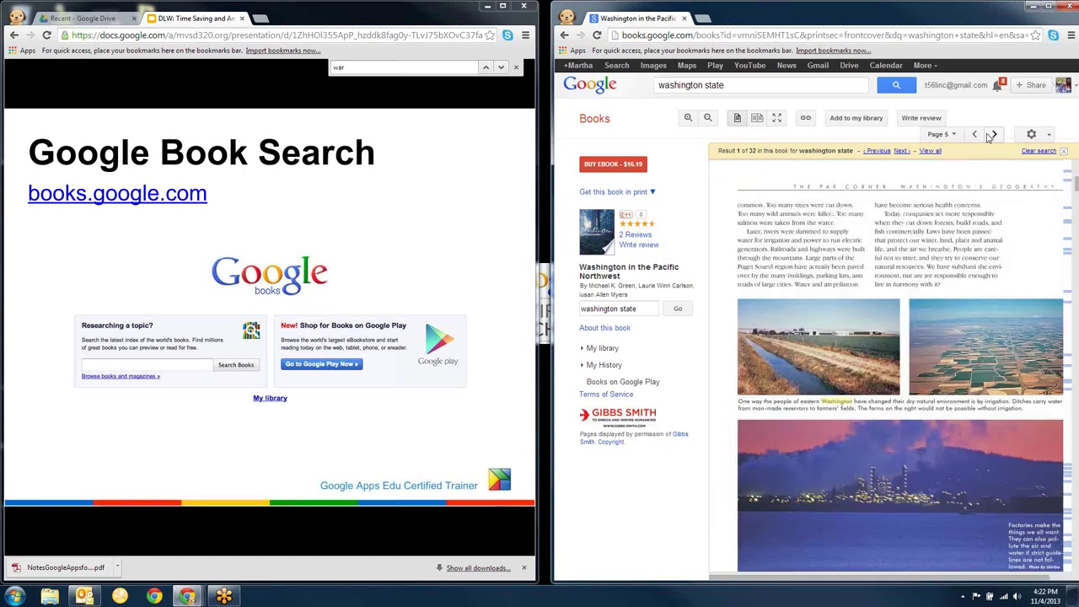
pyautogui.click(994, 135)
pyautogui.click(994, 135)
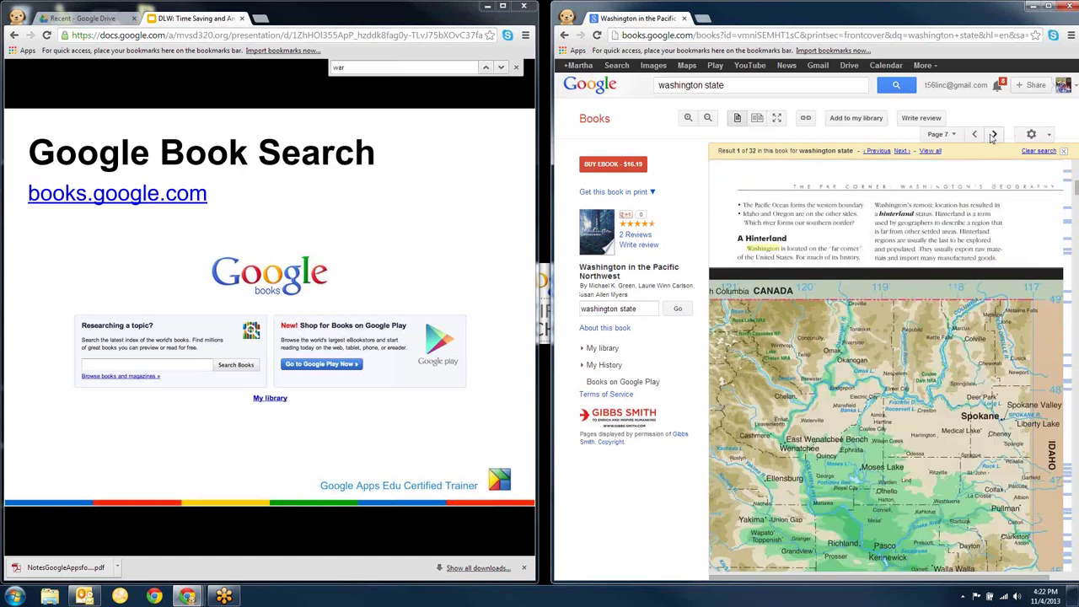
pyautogui.click(993, 134)
pyautogui.click(993, 135)
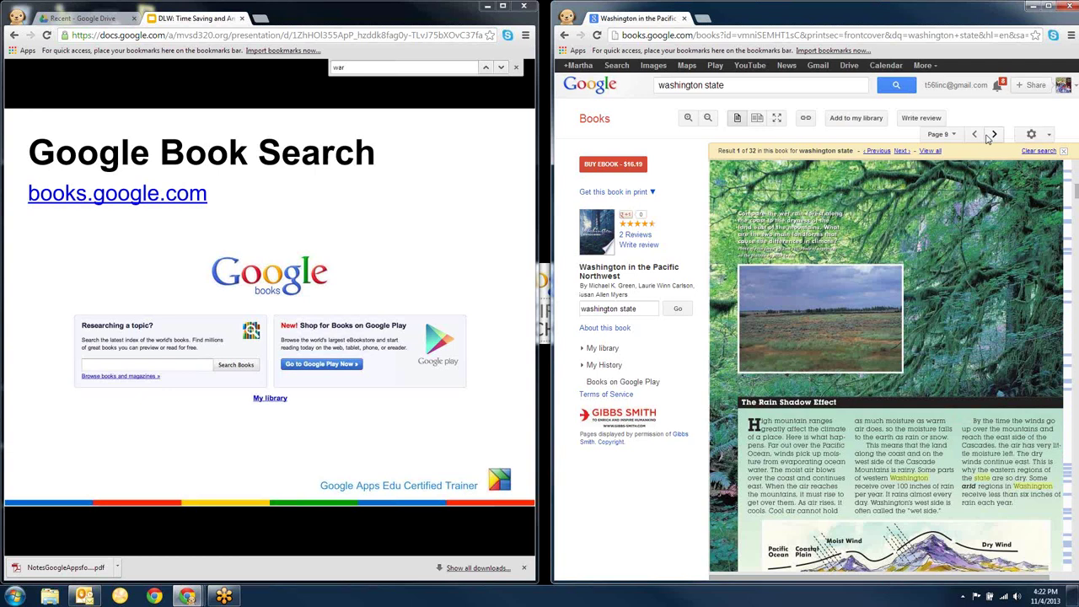
pyautogui.click(993, 135)
pyautogui.click(993, 135)
pyautogui.click(993, 135)
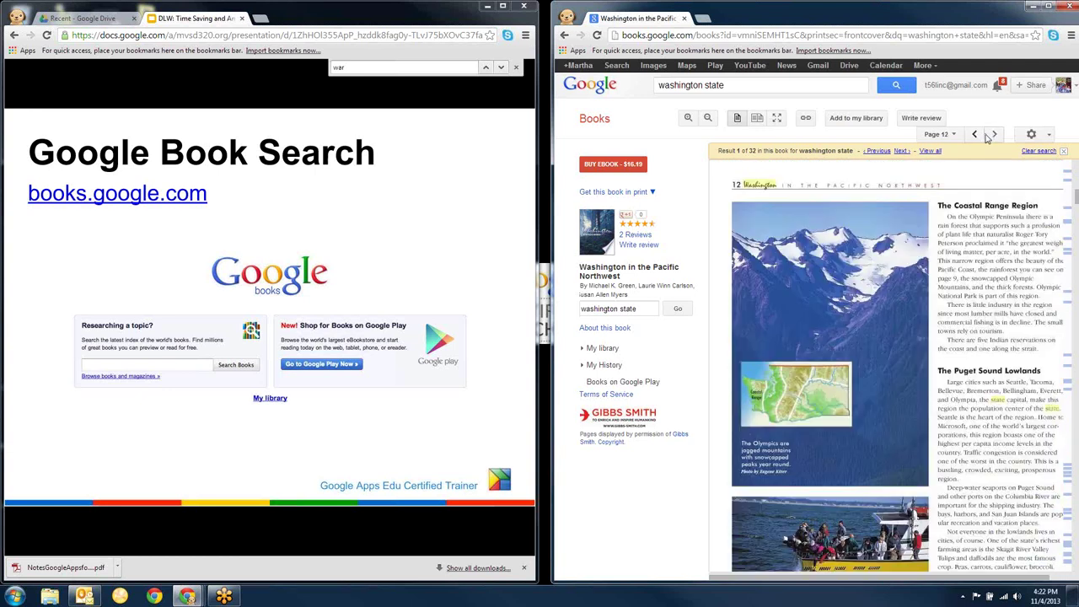
pyautogui.click(993, 135)
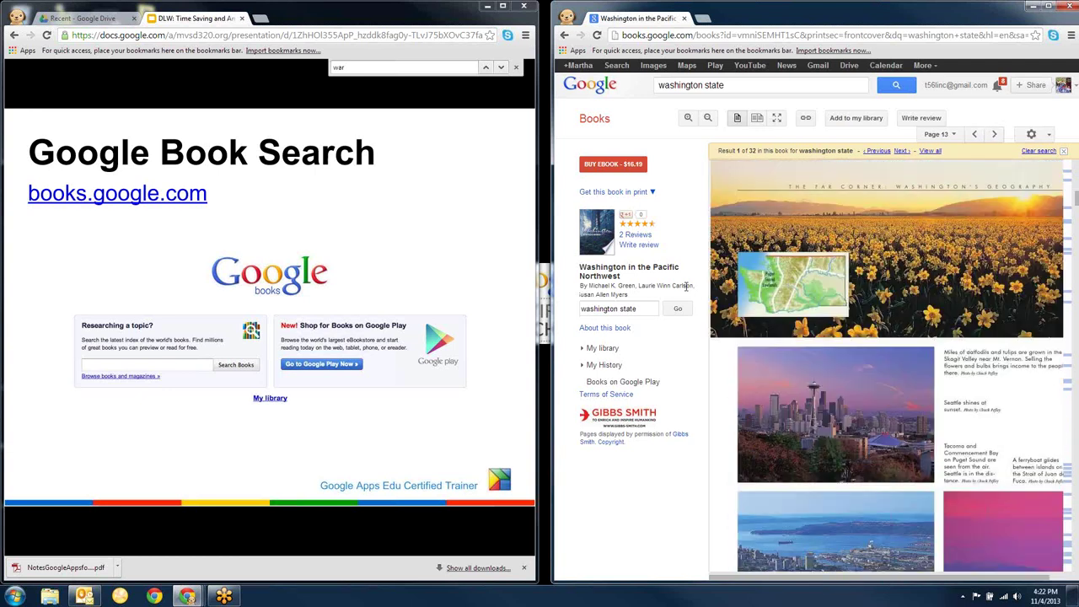
# Show and dismiss the library shelves list, then advance to the 'Google News' slide.
pyautogui.click(854, 123)
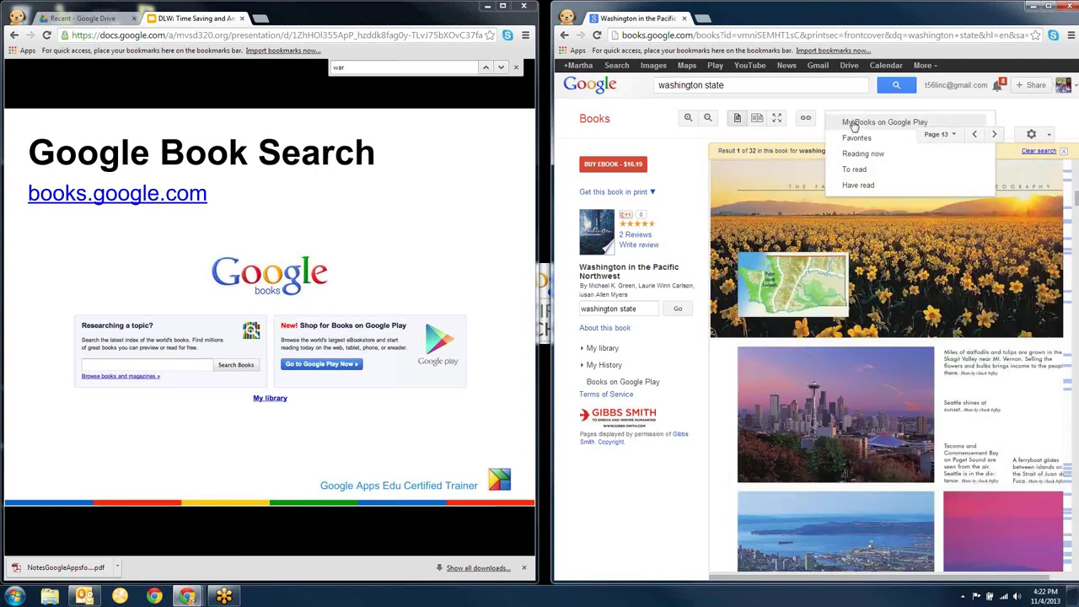
pyautogui.click(850, 135)
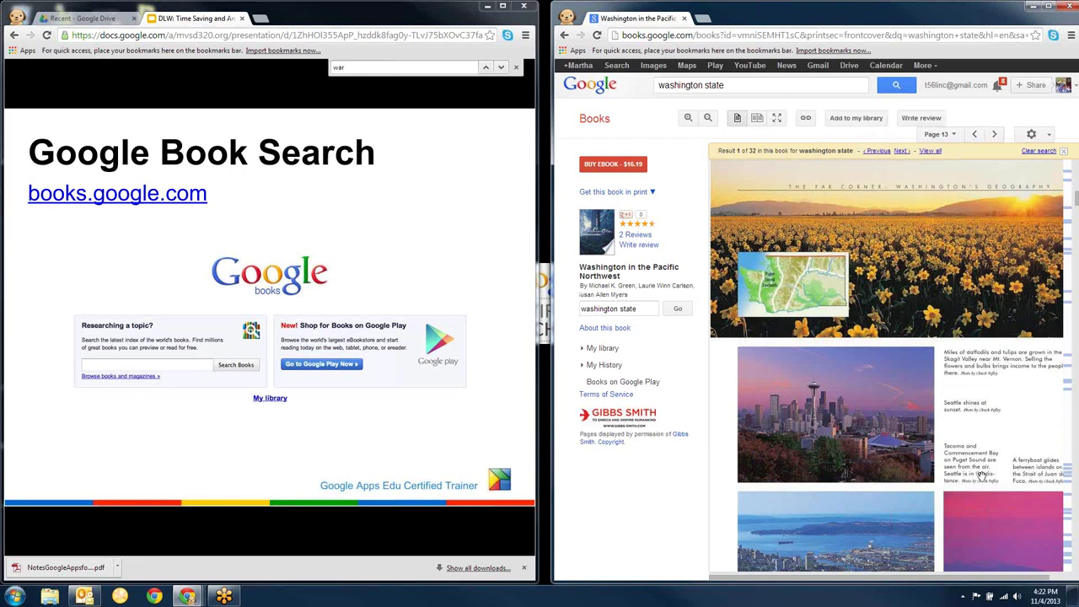
pyautogui.click(860, 123)
pyautogui.click(860, 122)
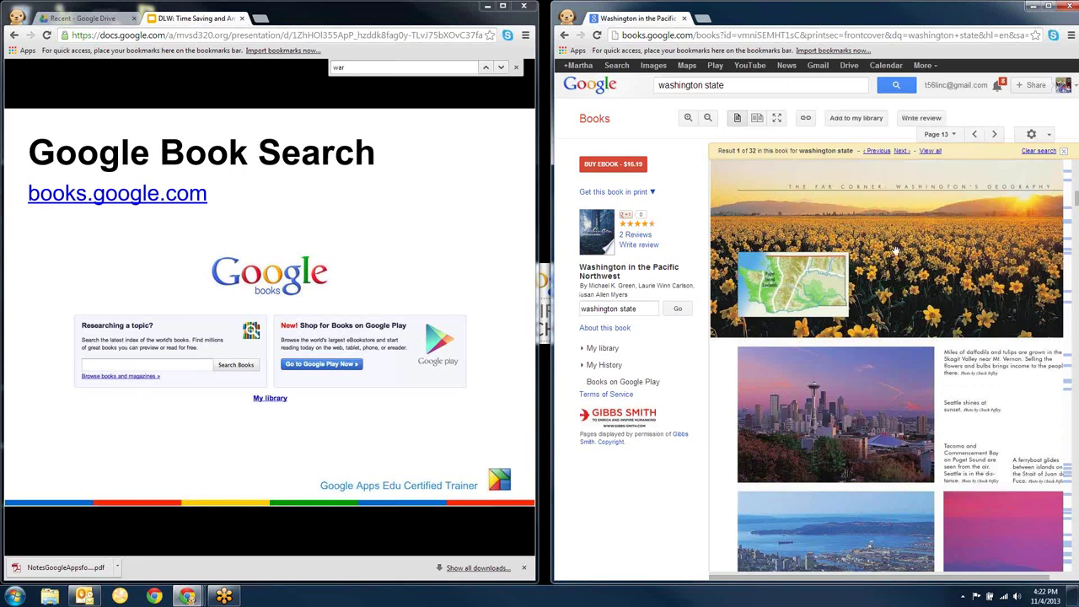
pyautogui.click(836, 123)
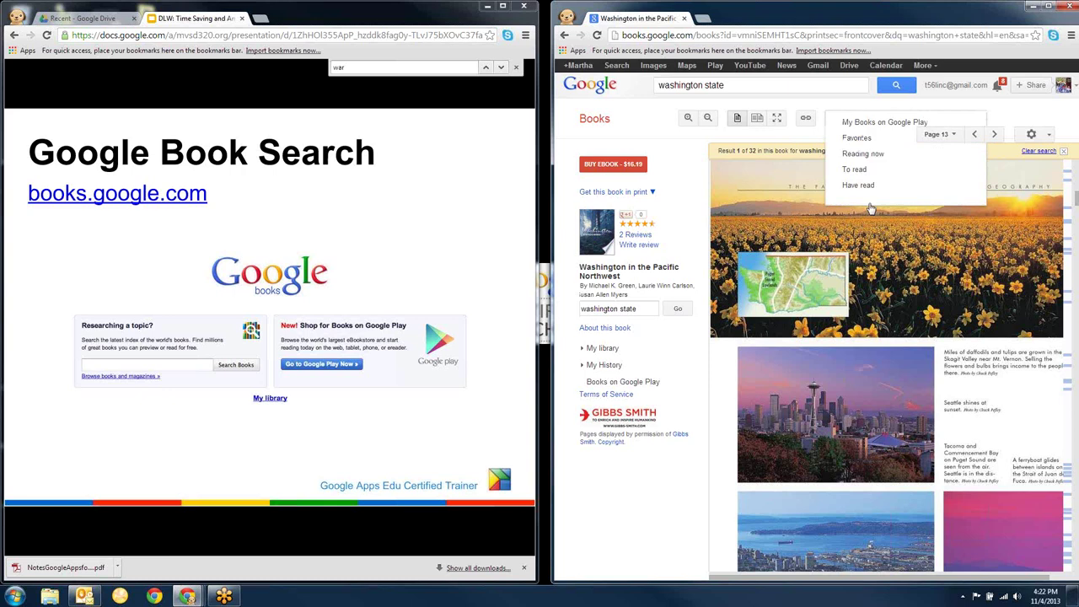
pyautogui.click(453, 259)
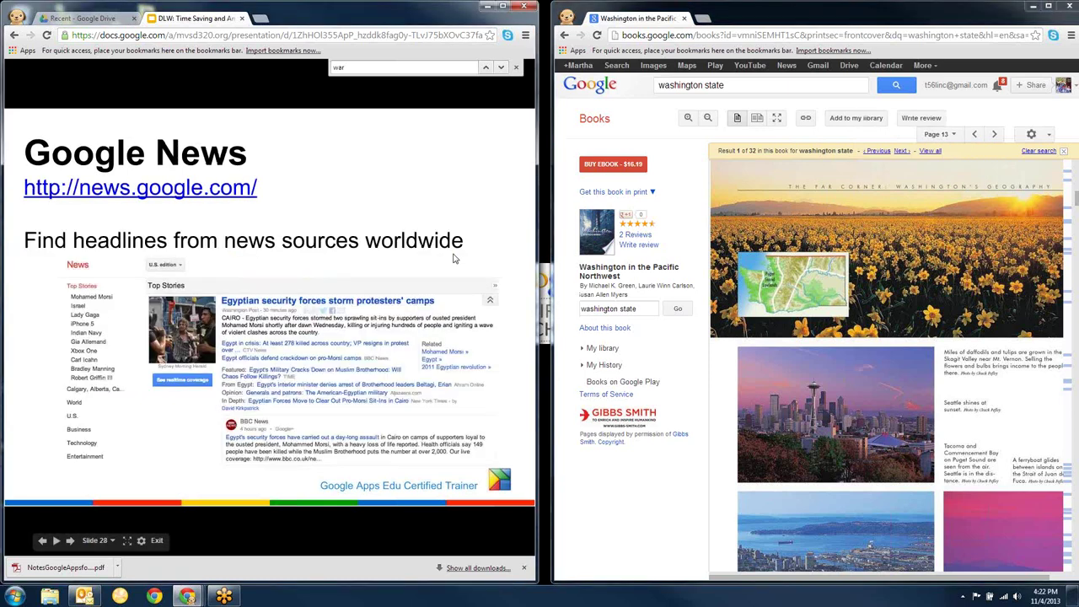
# Load Google News and stay on the Top Stories section.
pyautogui.click(685, 37)
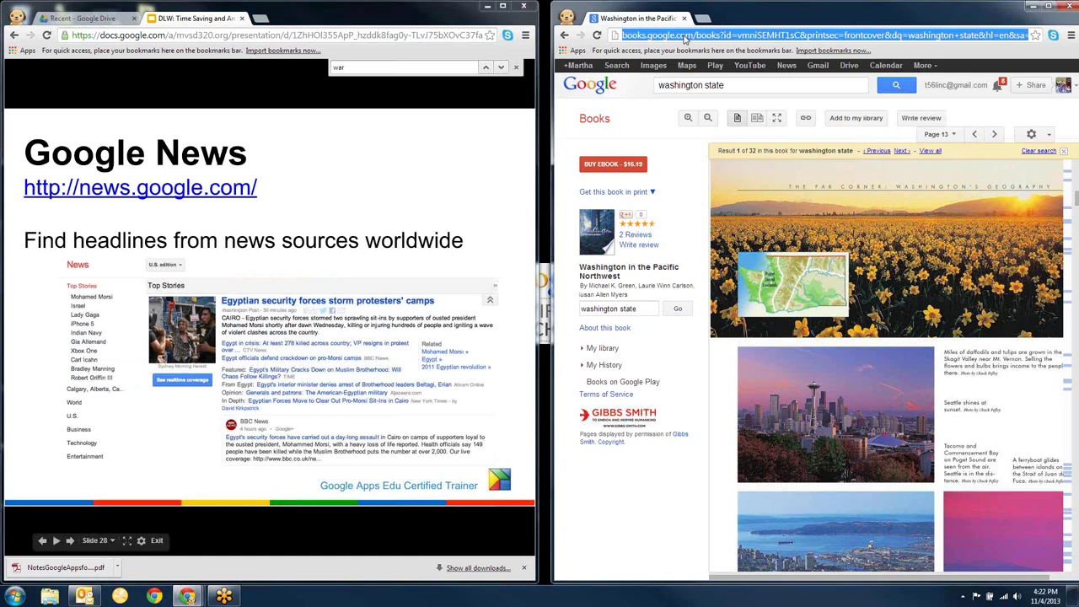
pyautogui.write('news.google.com')
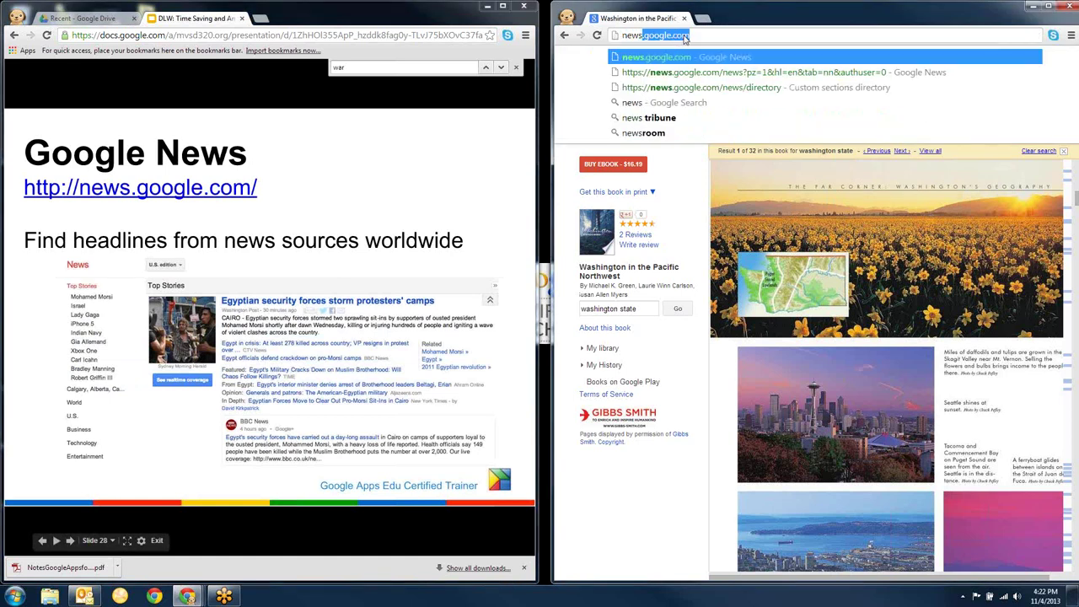
pyautogui.press('Return')
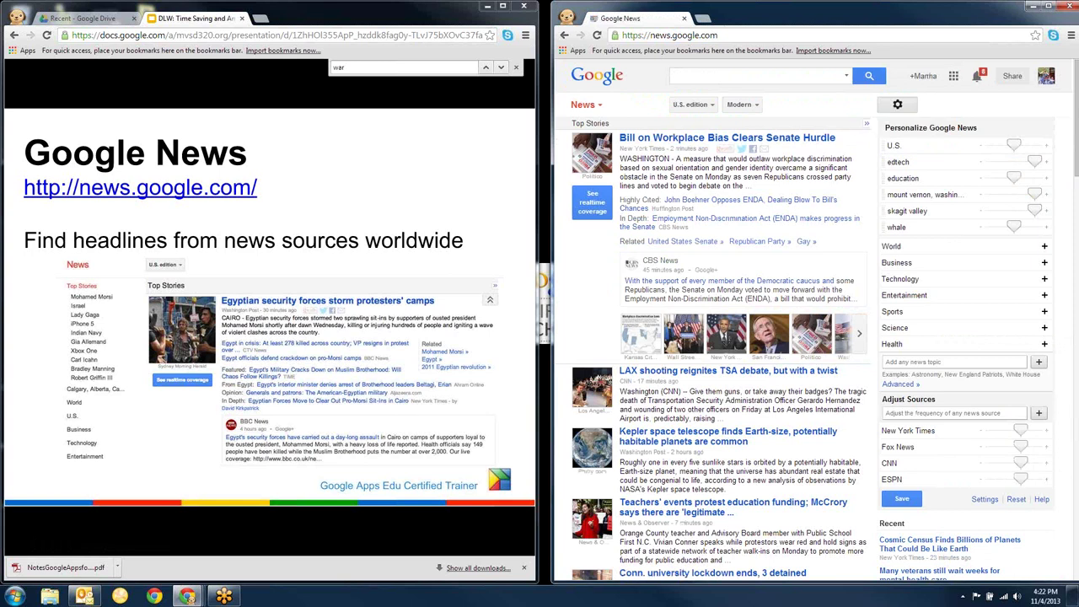
pyautogui.click(601, 124)
pyautogui.click(601, 124)
# Switch Google News to the Botswana edition and advance to the 'A Google A Day' slide.
pyautogui.click(703, 105)
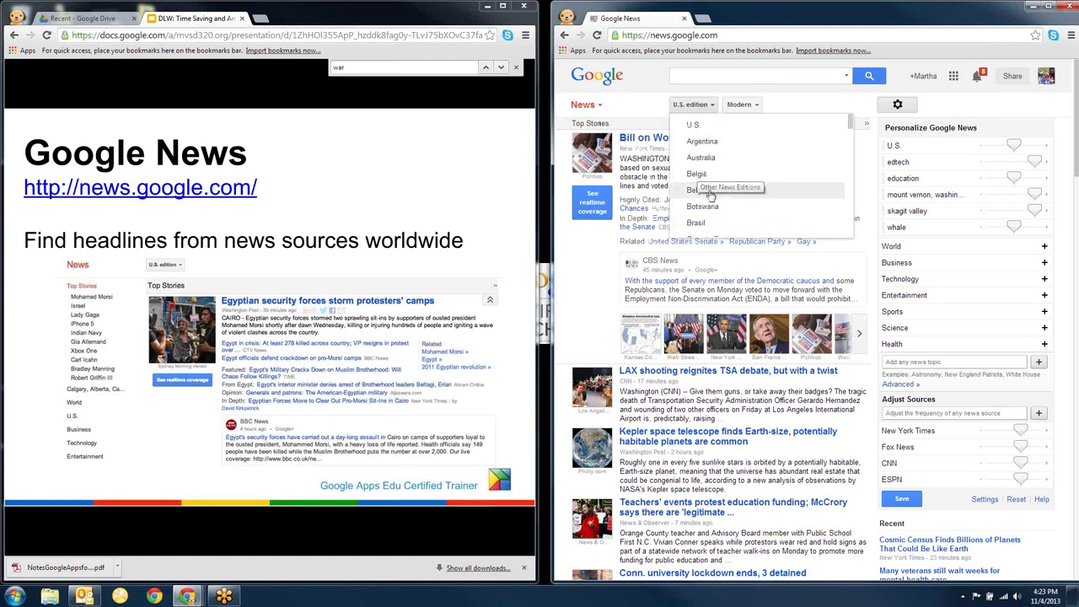
pyautogui.click(705, 205)
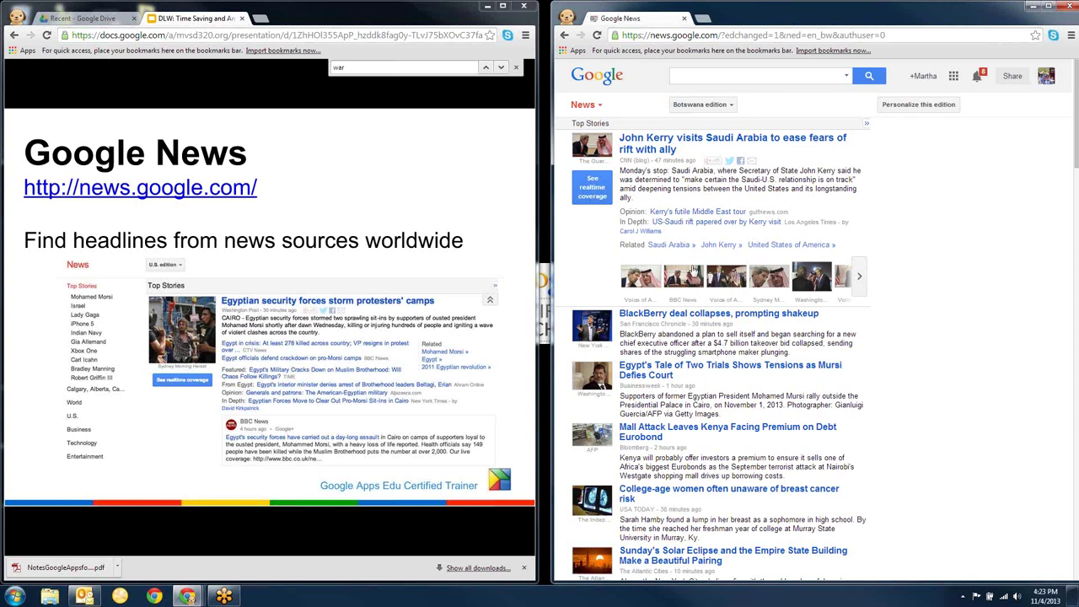
pyautogui.click(320, 213)
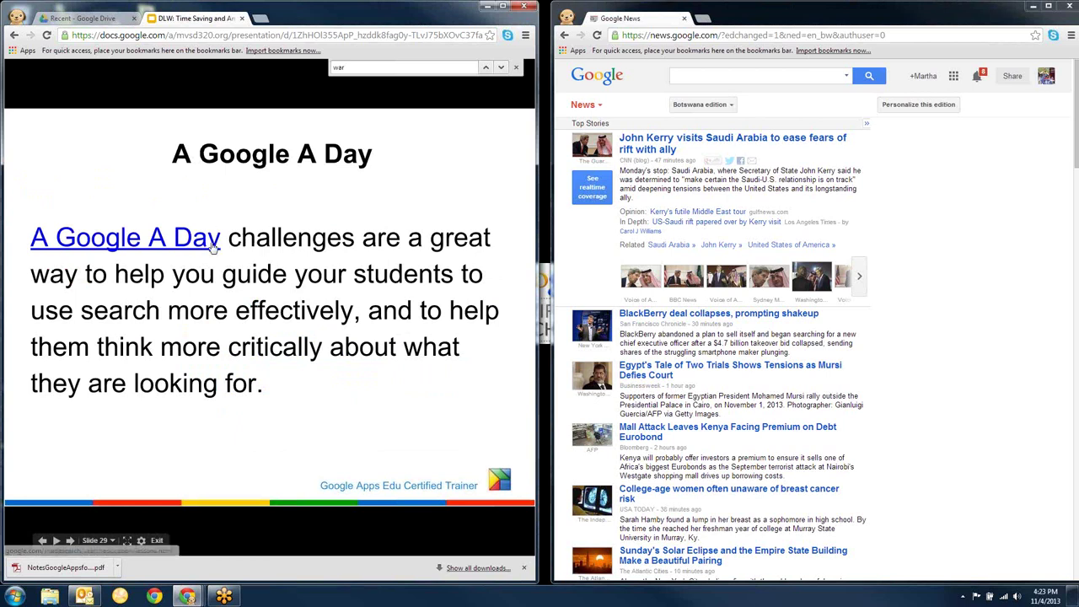
# Open A Google A Day's currency conversion Culture challenge and show its question slide.
pyautogui.click(214, 242)
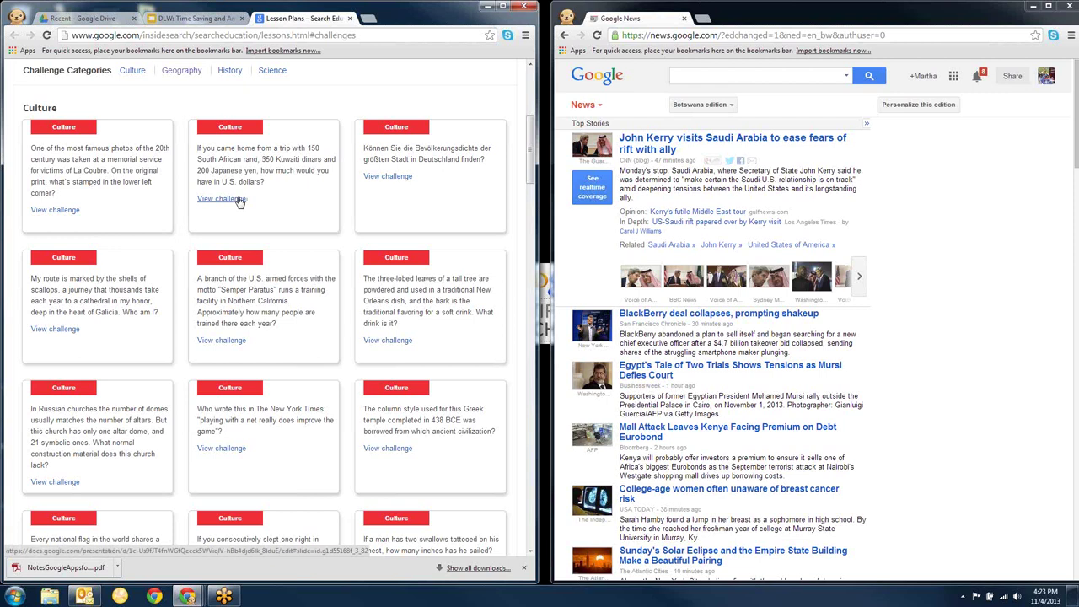
pyautogui.click(240, 200)
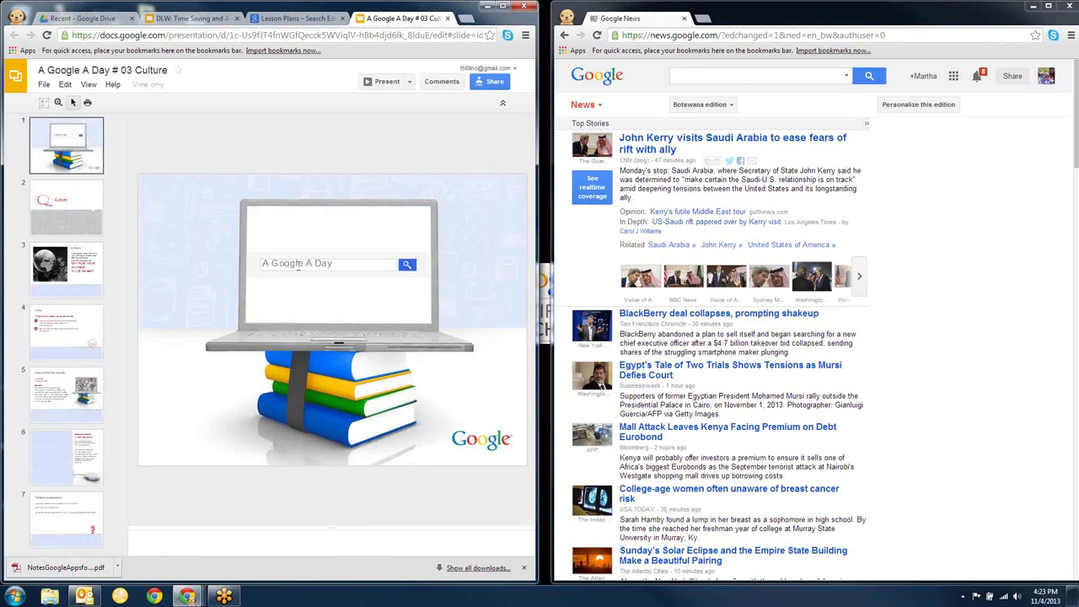
pyautogui.click(77, 275)
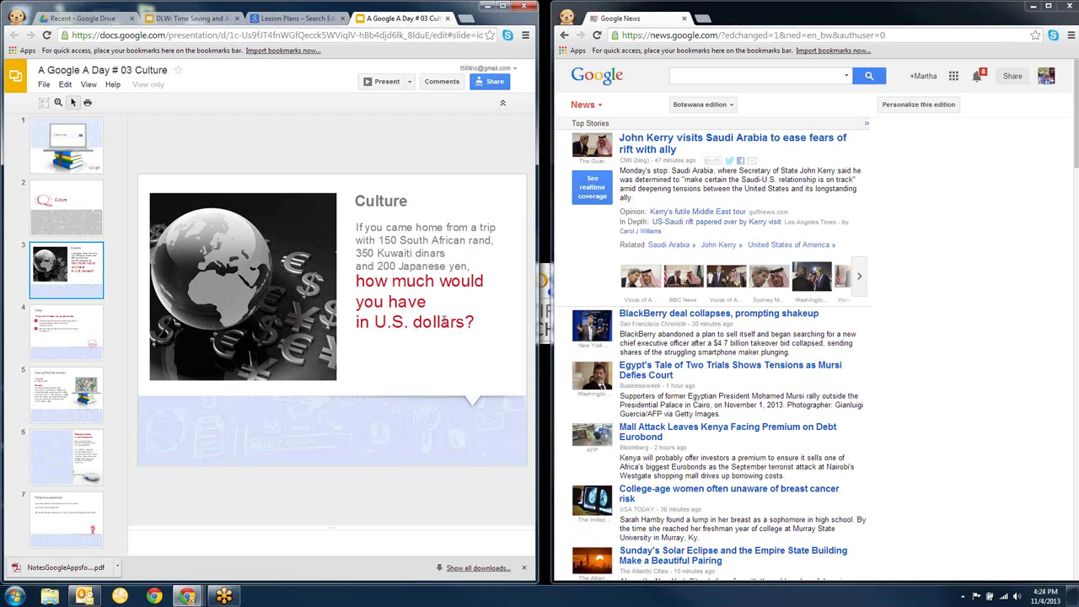
# Return to the workshop slideshow and advance through Challenge #1 to 'Fun with Search'.
pyautogui.click(192, 18)
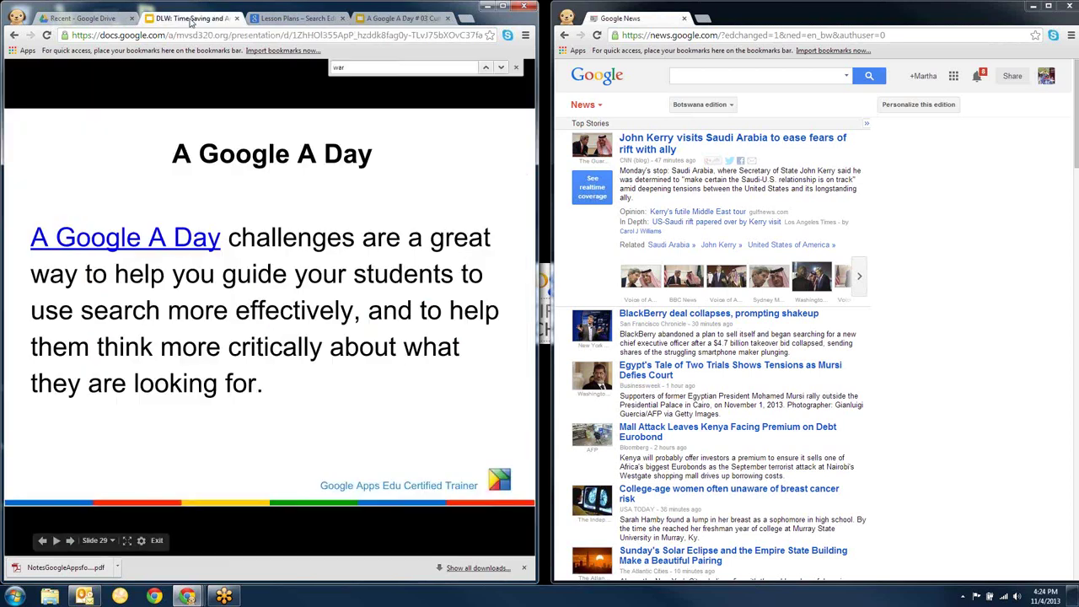
pyautogui.click(193, 322)
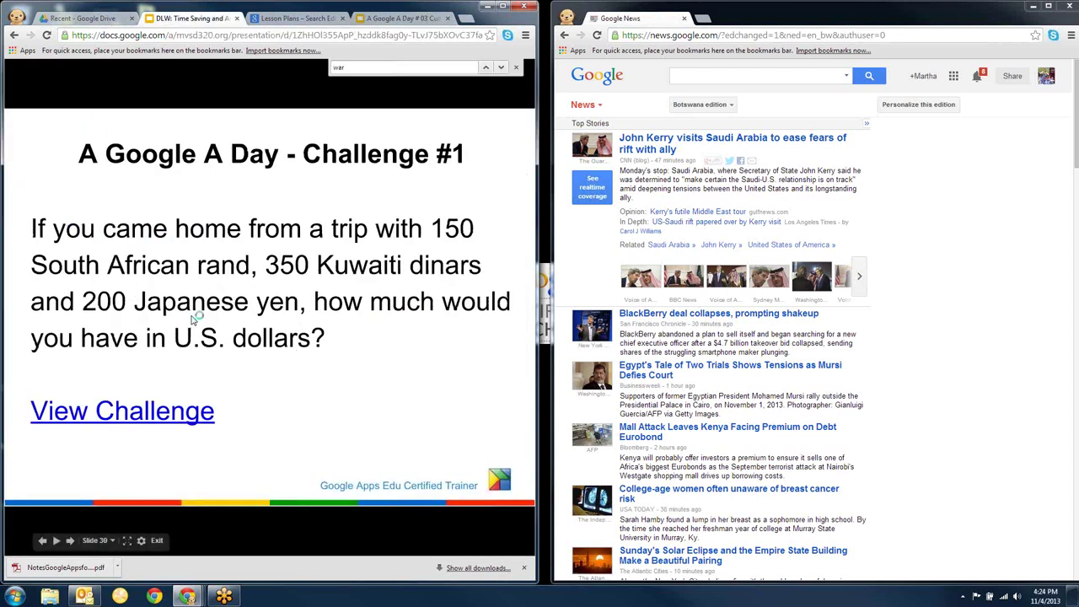
pyautogui.click(192, 321)
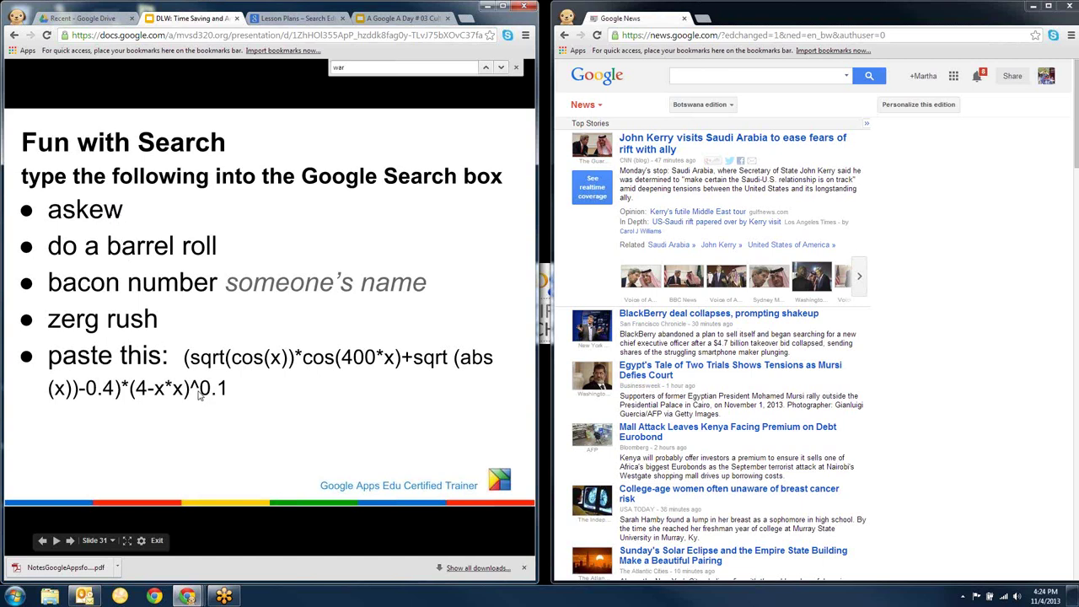
# Advance past Image Search and Reflect on Your Learning to the Digital Literacy Workshop slide.
pyautogui.click(203, 453)
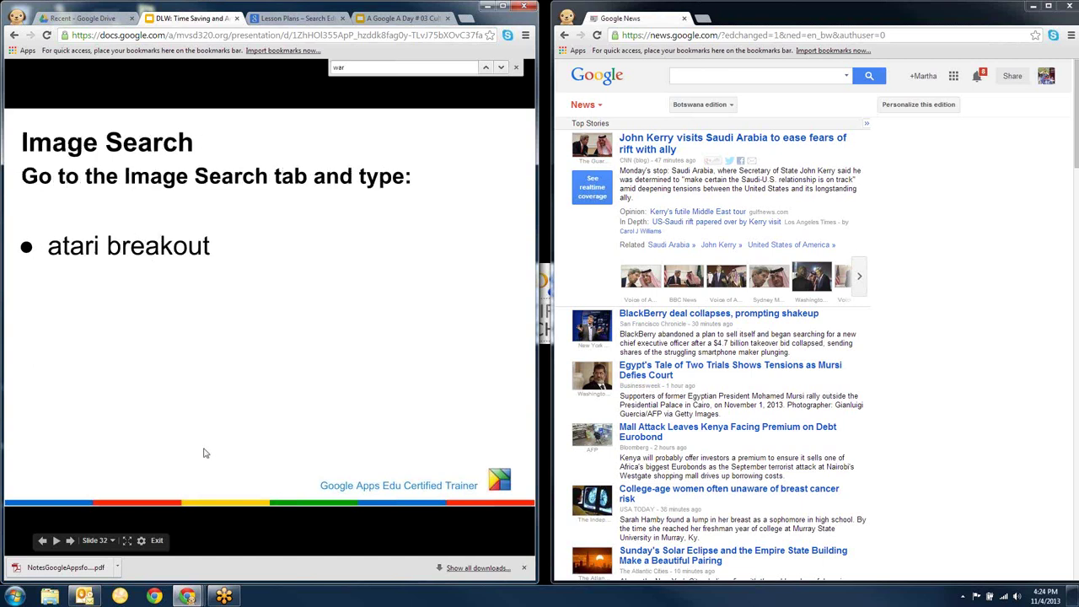
pyautogui.click(203, 453)
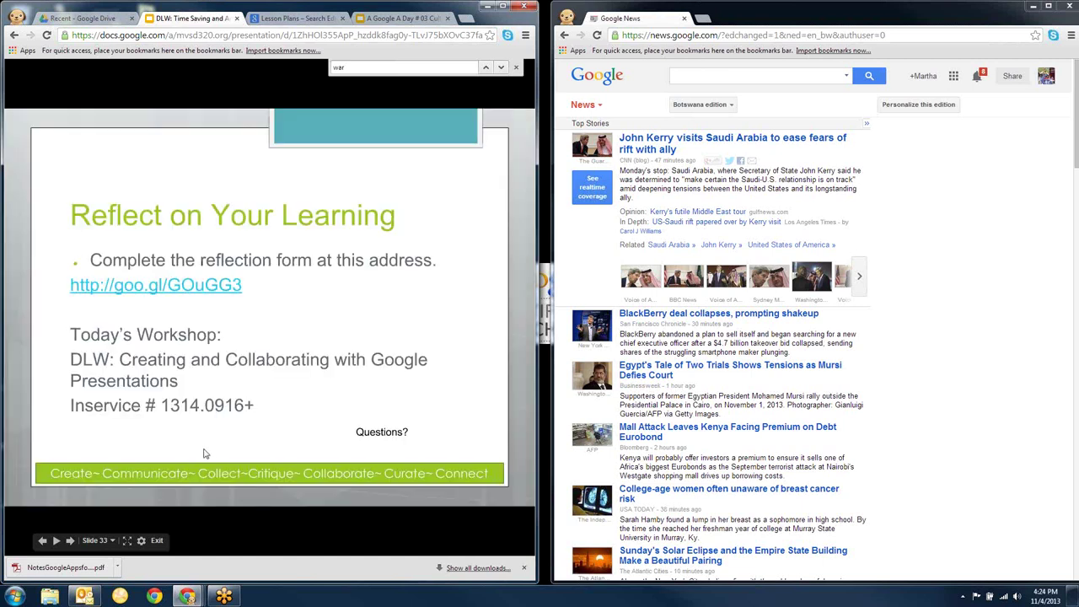
pyautogui.click(190, 380)
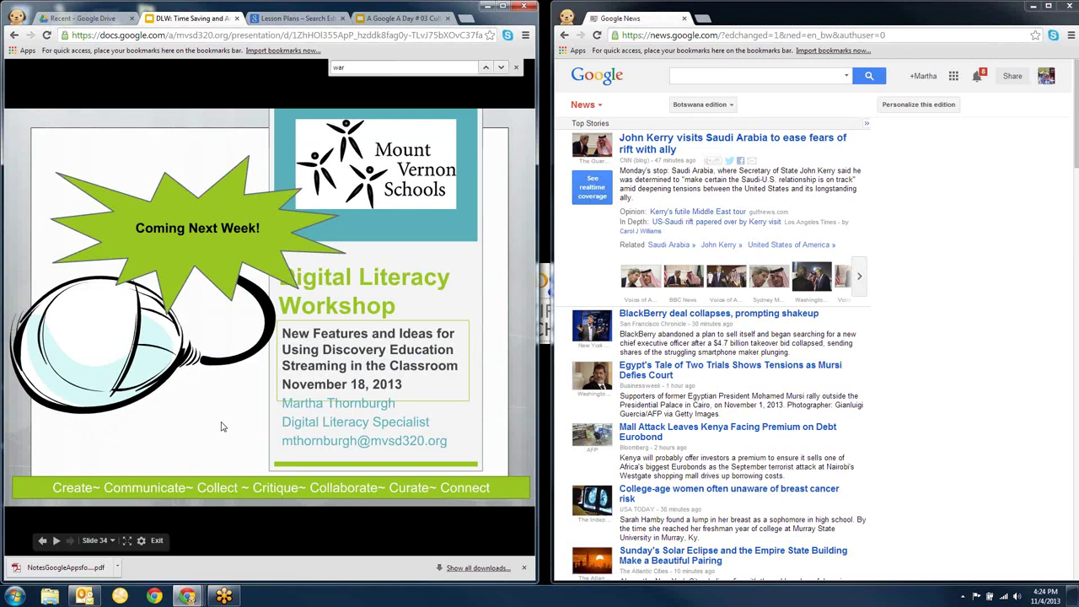